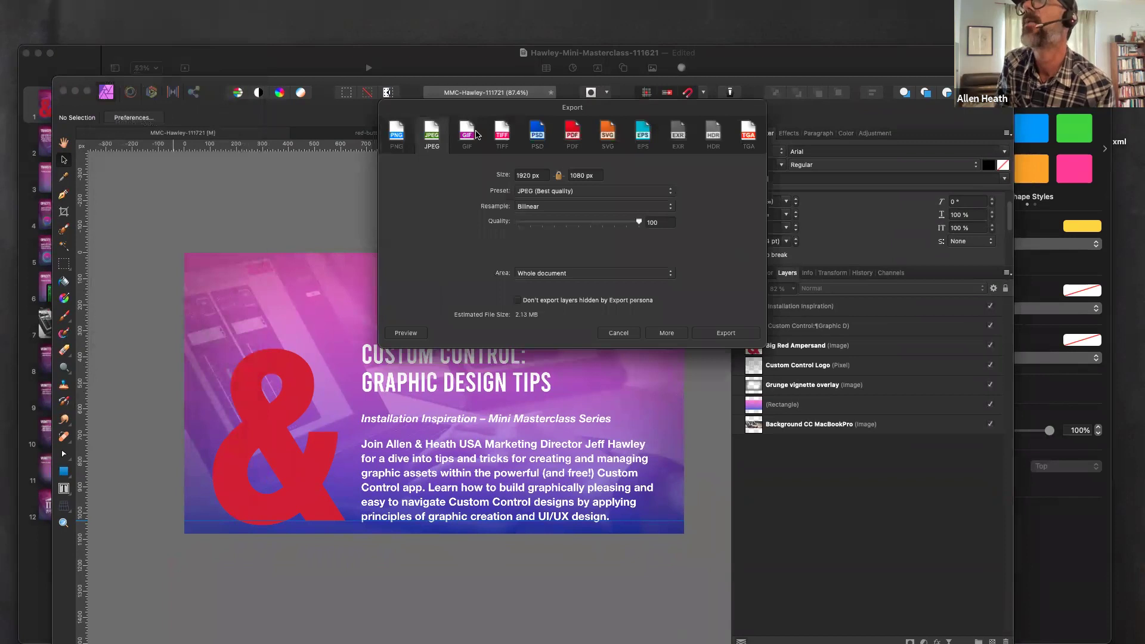
# Compare the PNG, JPEG, EPS and SVG export settings for the graphic, and close the export dialog without exporting
pyautogui.click(398, 137)
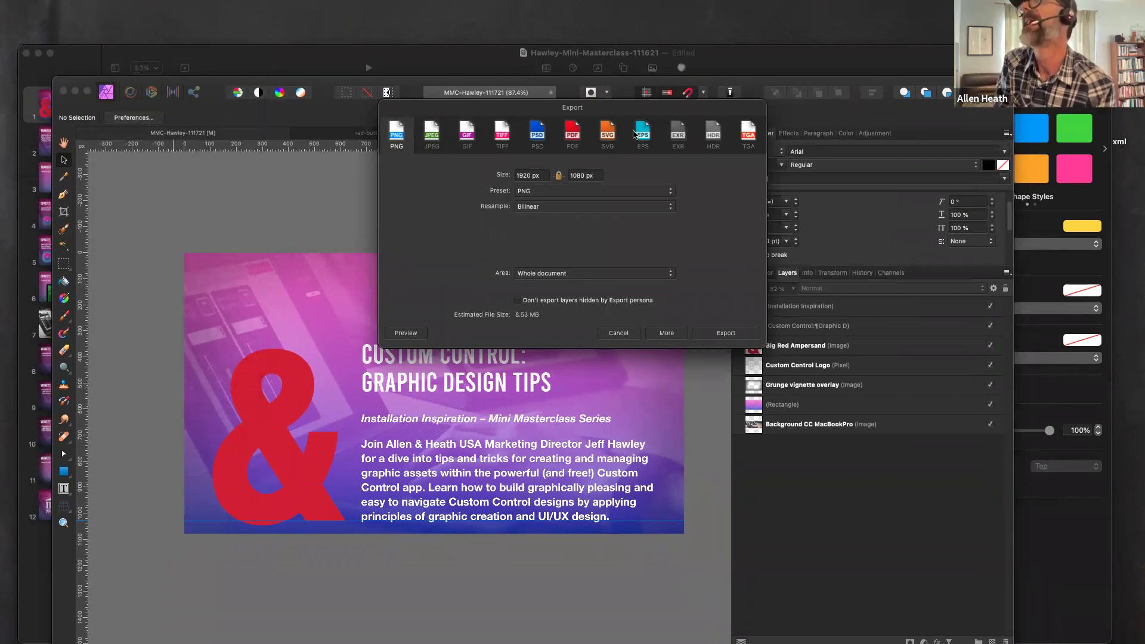
pyautogui.click(638, 135)
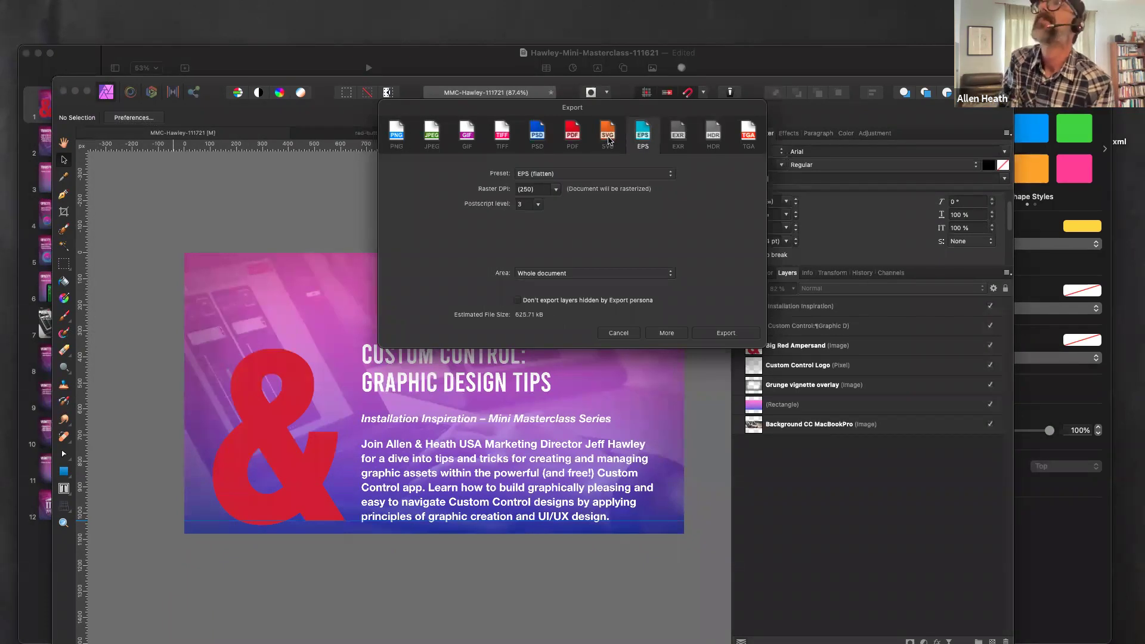
pyautogui.click(608, 140)
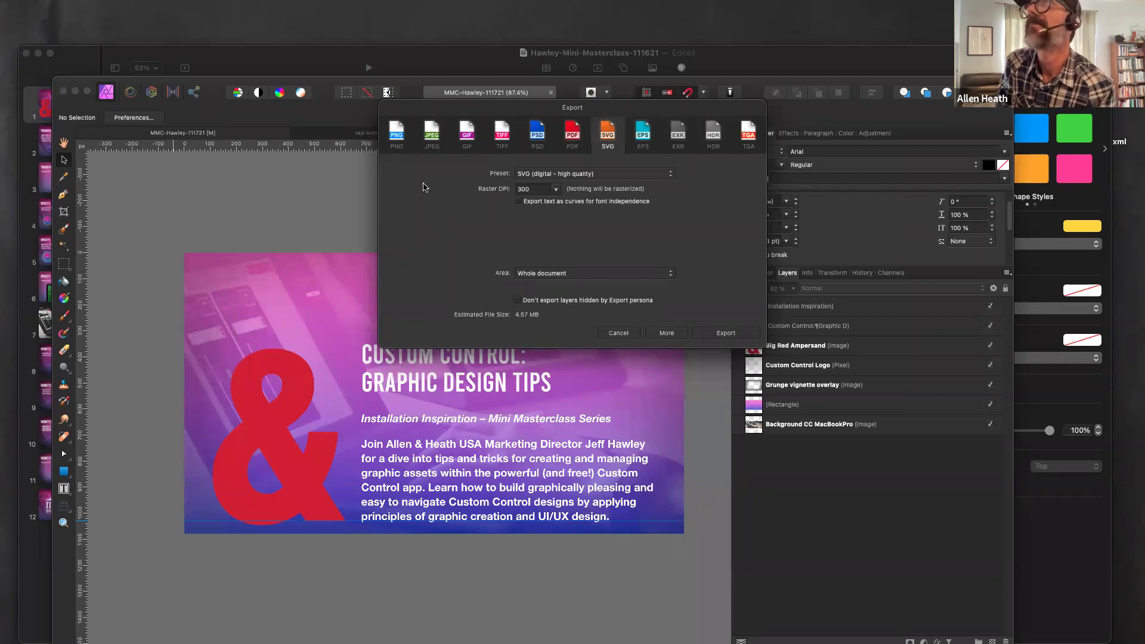
pyautogui.click(402, 141)
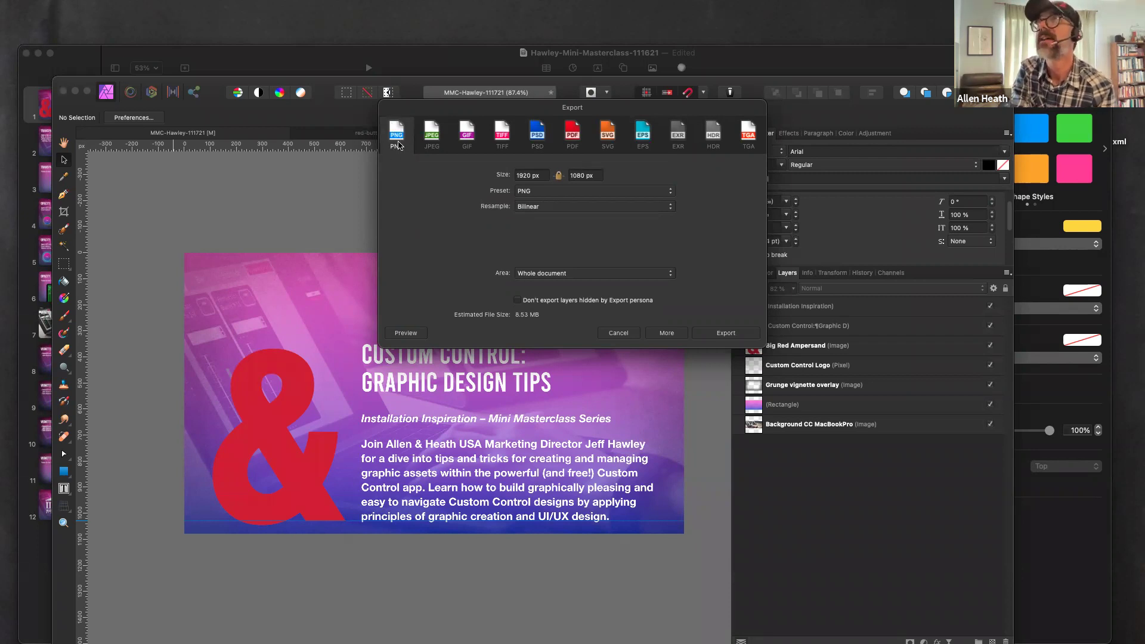
pyautogui.click(433, 137)
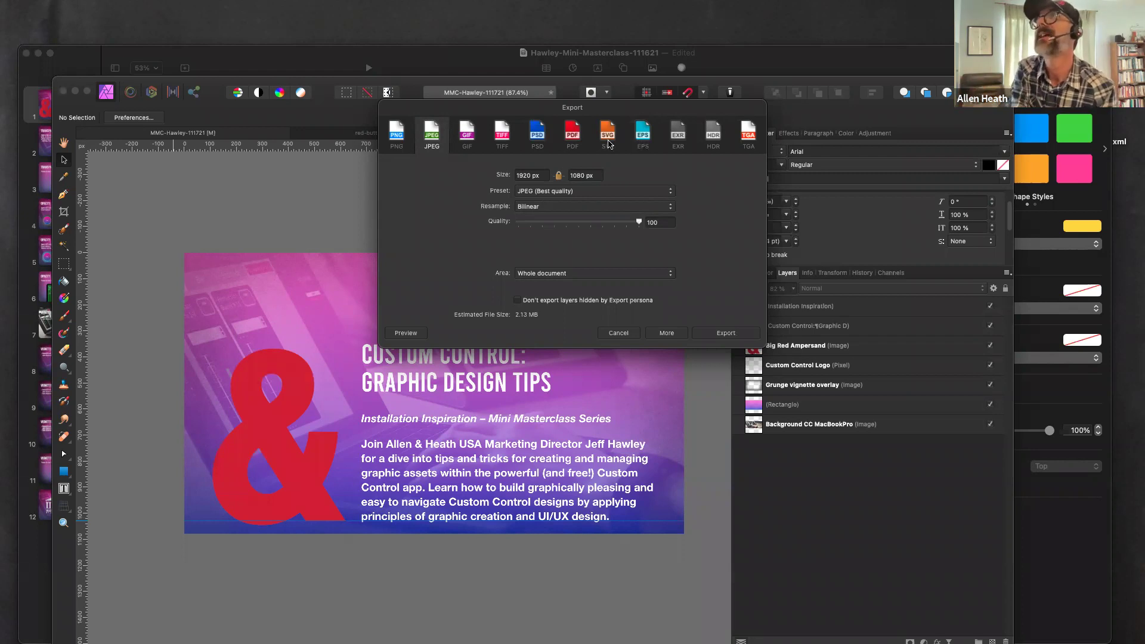
pyautogui.click(644, 142)
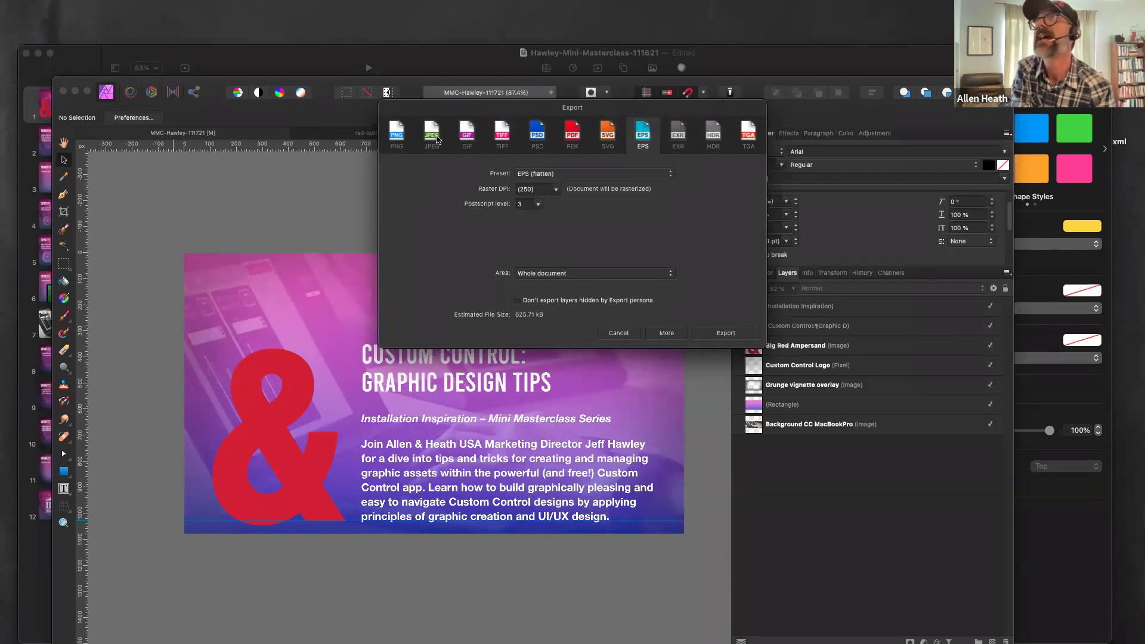
pyautogui.click(394, 142)
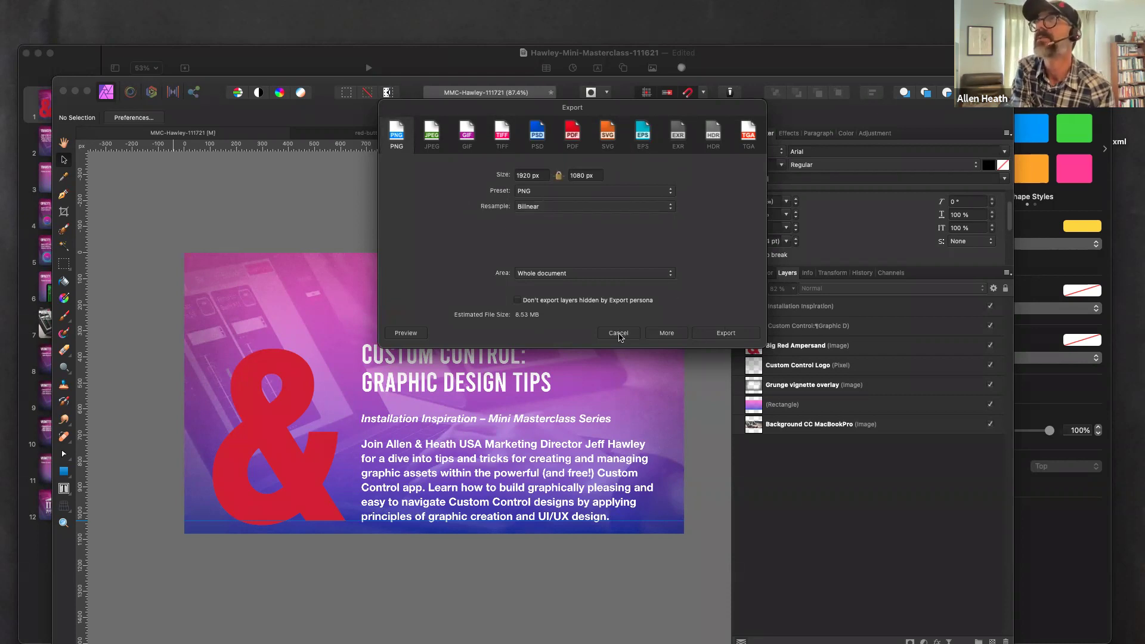
pyautogui.click(618, 335)
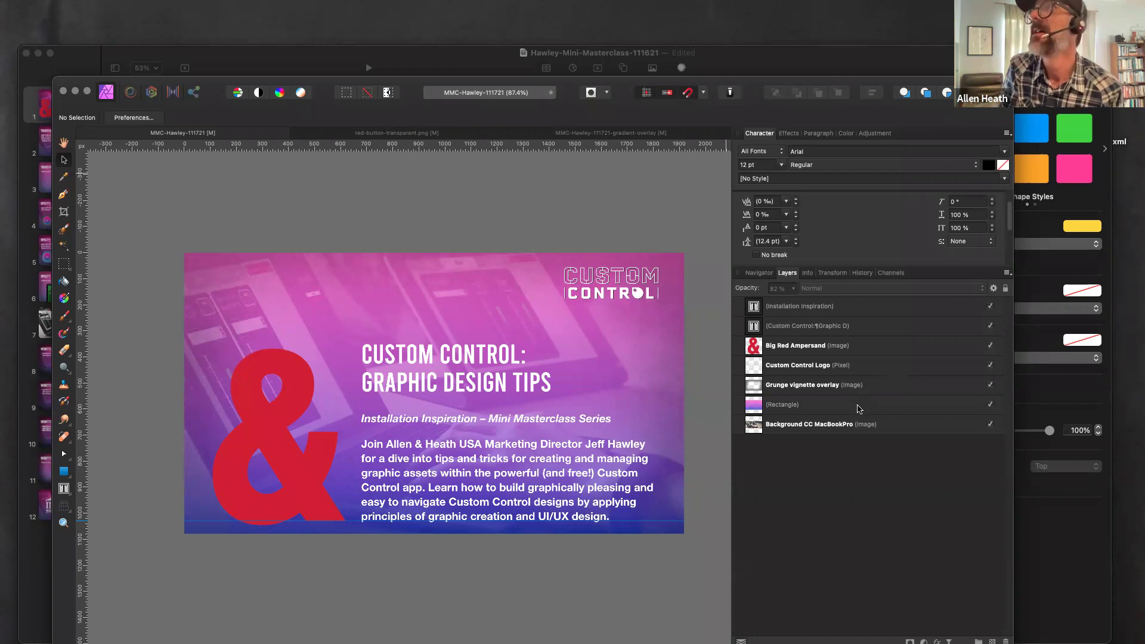
# Toggle the visibility of the gradient Rectangle layer to compare the artwork with and without the overlay, leaving it shown
pyautogui.click(858, 409)
pyautogui.click(989, 405)
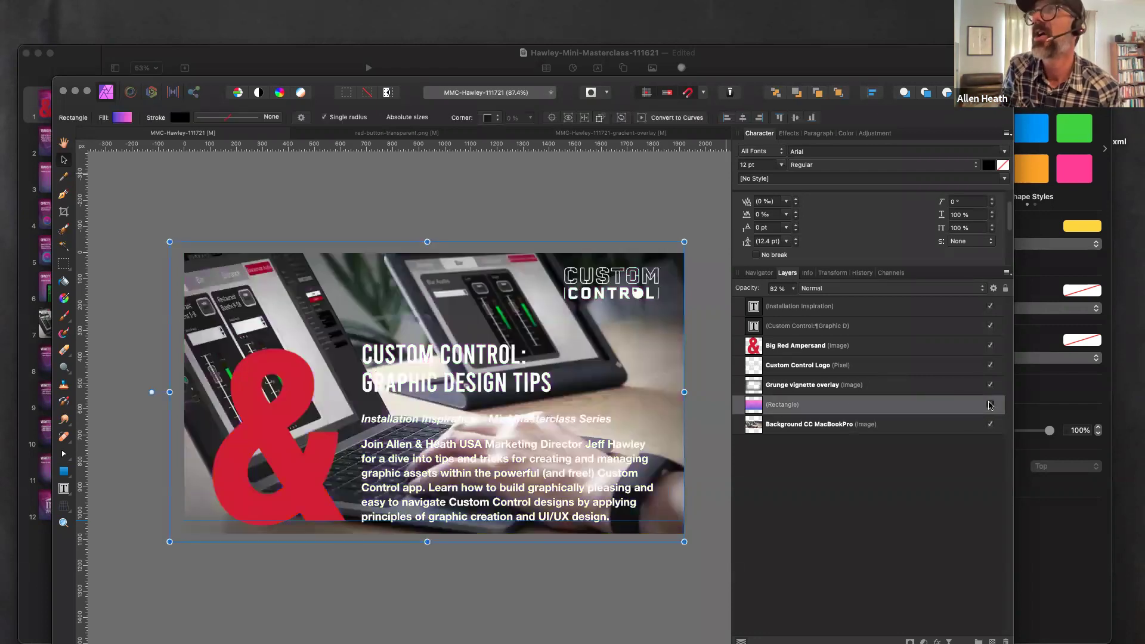
pyautogui.click(989, 405)
pyautogui.click(989, 405)
pyautogui.click(989, 405)
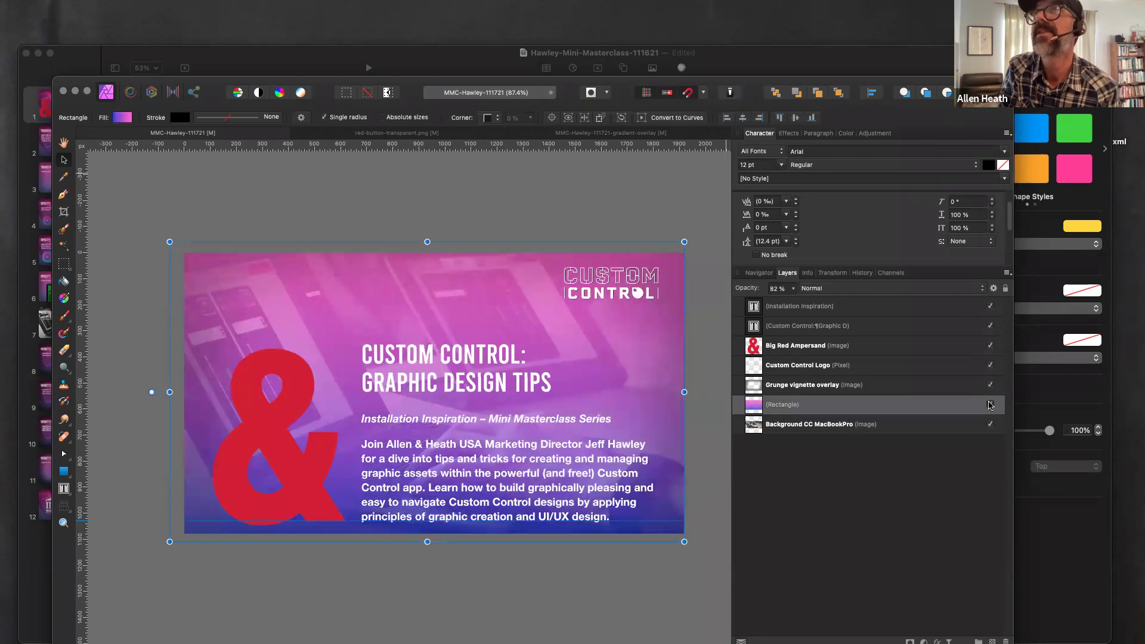
# Minimize the image editor and, in Keynote, move the gradient Rectangle below download.jpg in the object order and back above it
pyautogui.click(76, 91)
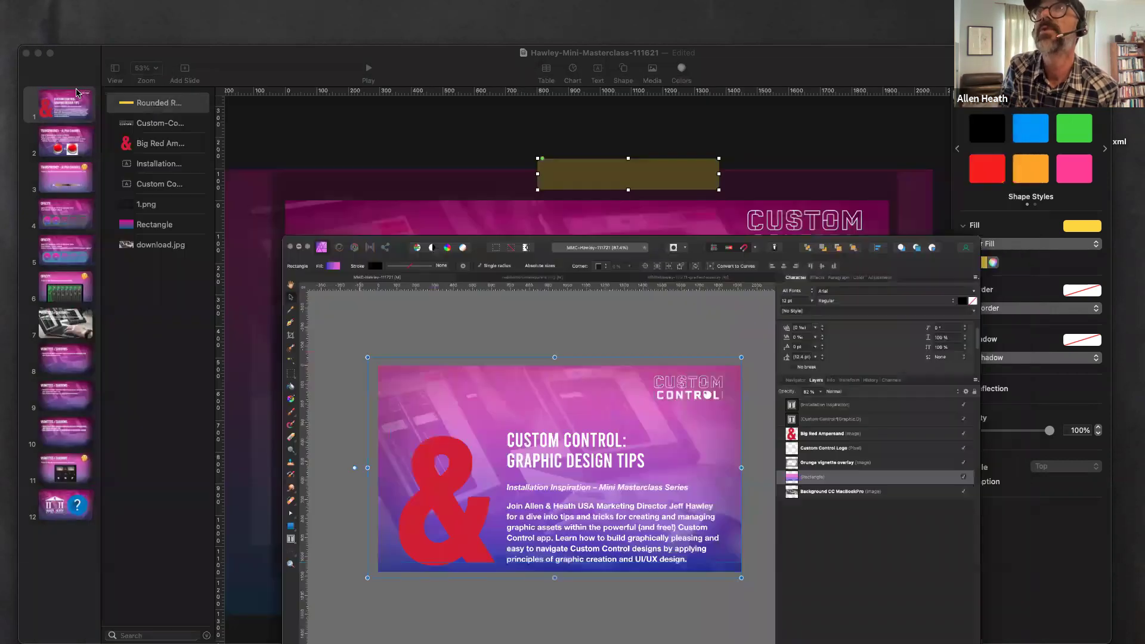
pyautogui.click(146, 227)
pyautogui.moveTo(146, 227); pyautogui.dragTo(146, 262)
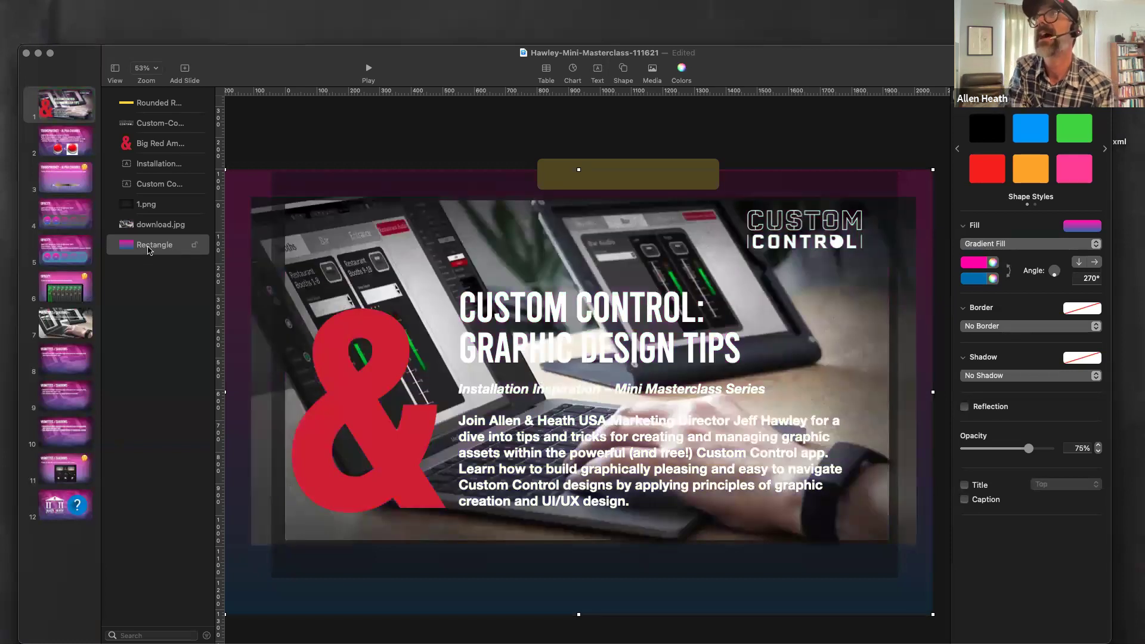
pyautogui.moveTo(149, 251); pyautogui.dragTo(149, 220)
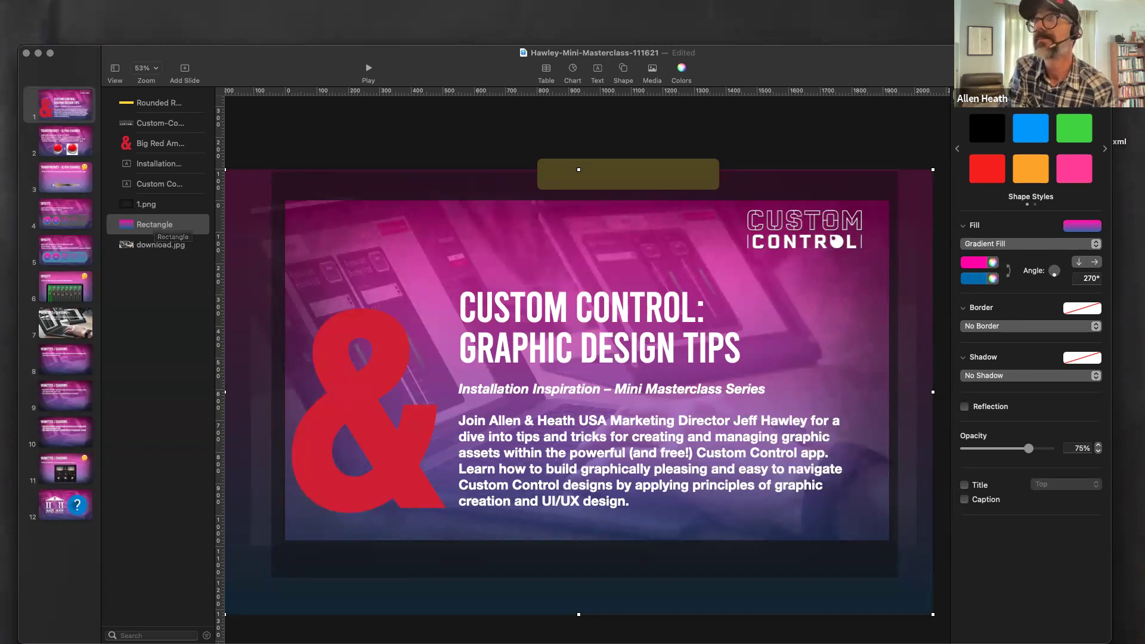
# Switch to Custom Control Editor, enable snapping, and add an image filling the whole canvas at X 0, Y 0, width 100 and height 100
pyautogui.moveTo(474, 629)
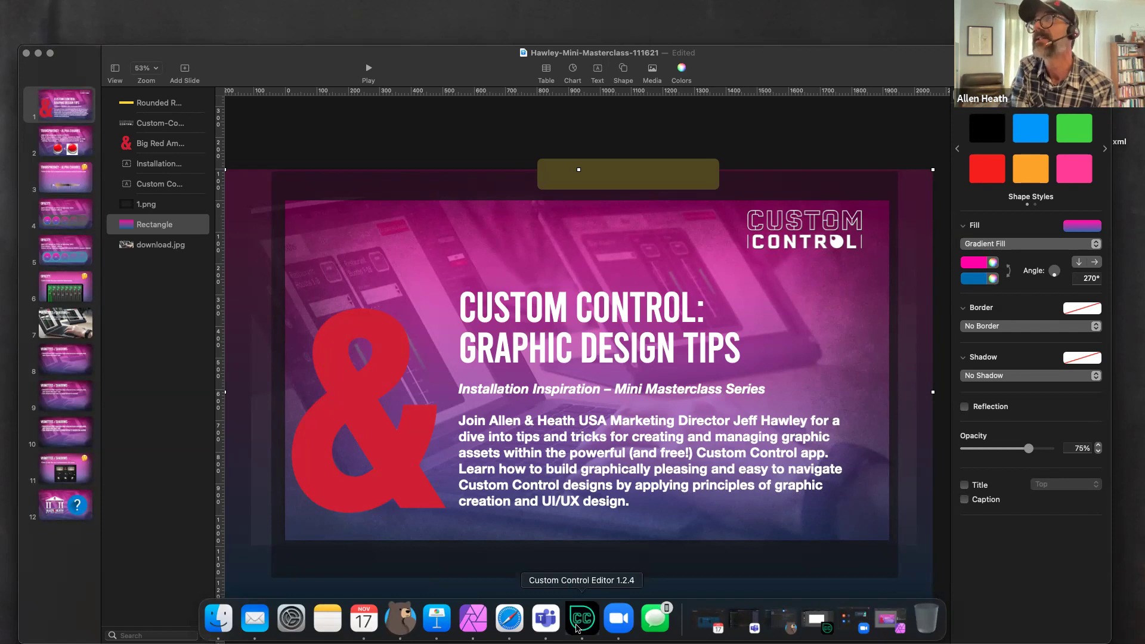
pyautogui.click(581, 618)
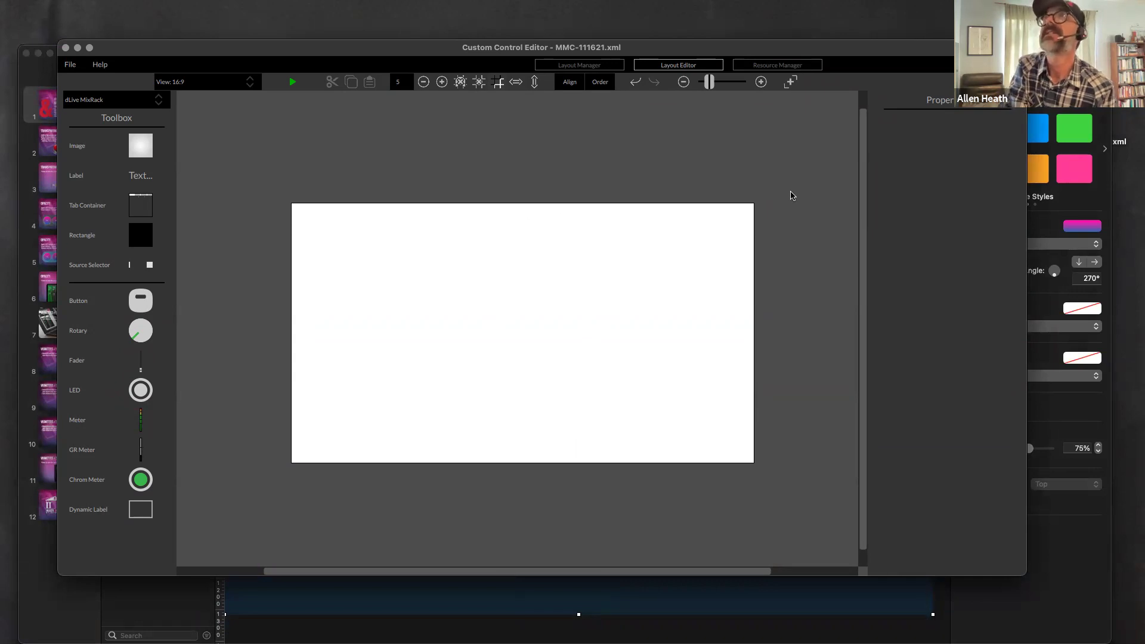
pyautogui.moveTo(143, 149); pyautogui.dragTo(292, 204)
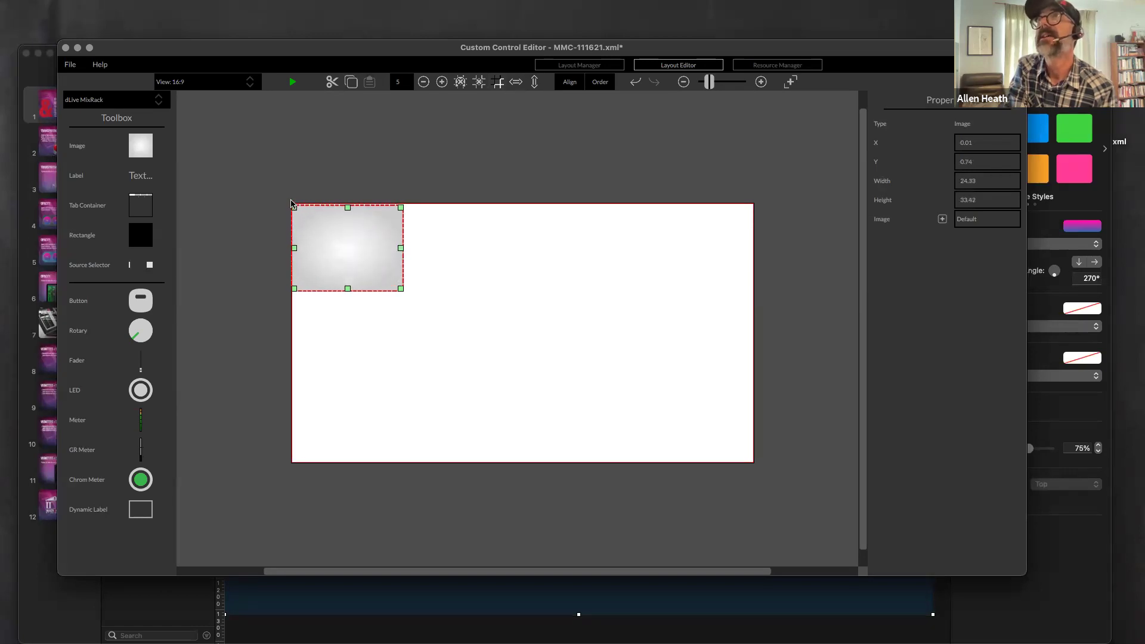
pyautogui.click(290, 203)
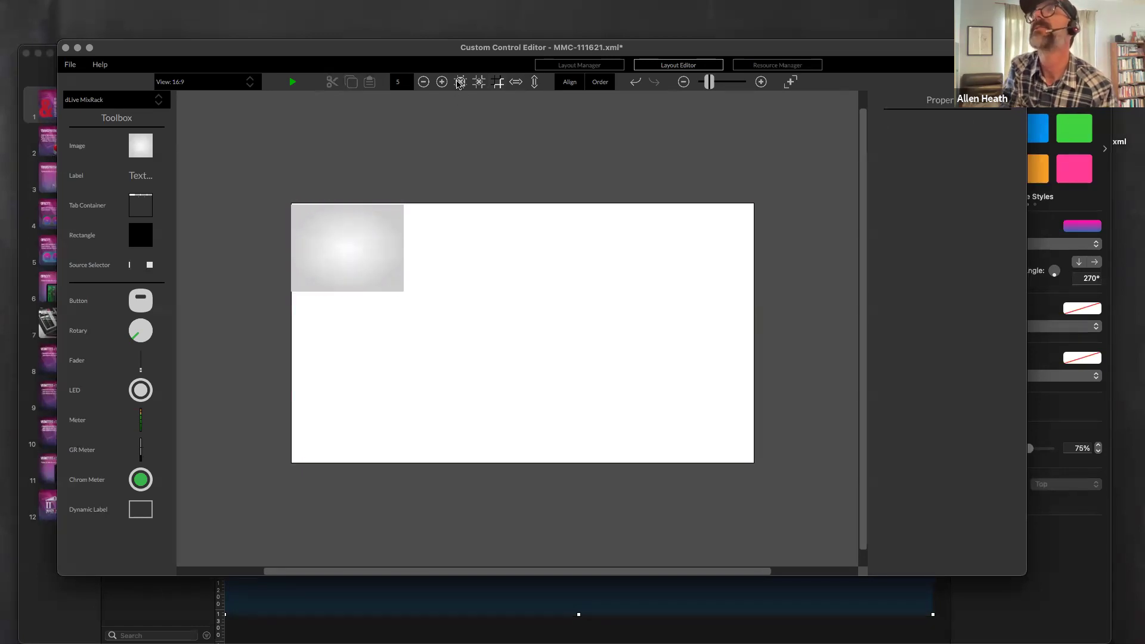
pyautogui.click(459, 83)
pyautogui.click(360, 248)
pyautogui.moveTo(401, 286); pyautogui.dragTo(760, 465)
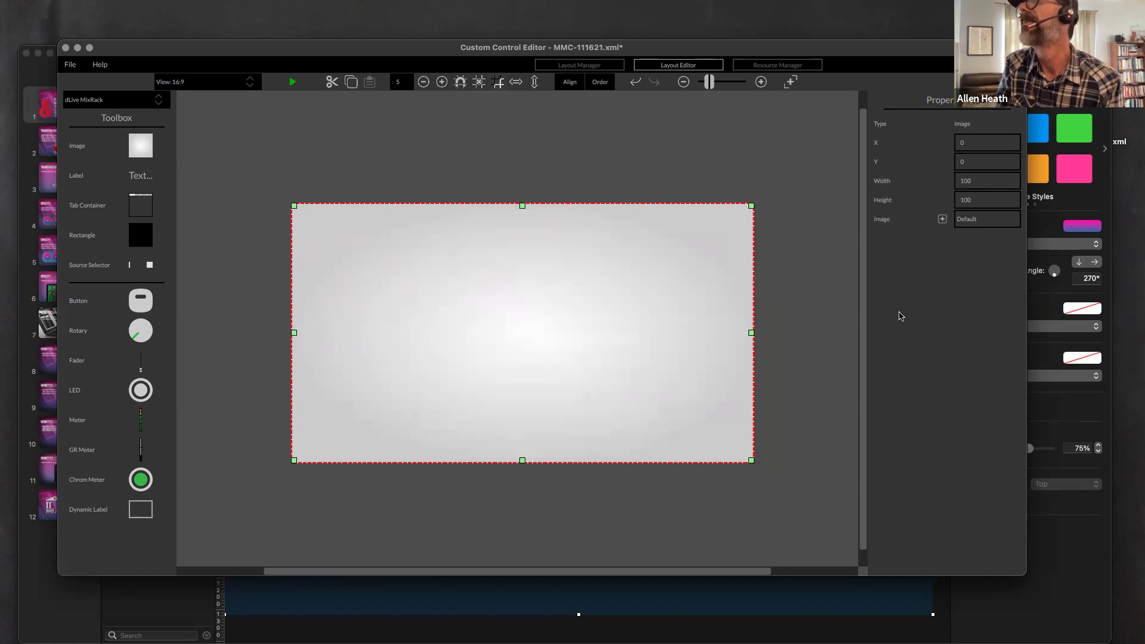
# Use download.jpg as the picture for the full-canvas image and deselect it
pyautogui.click(983, 223)
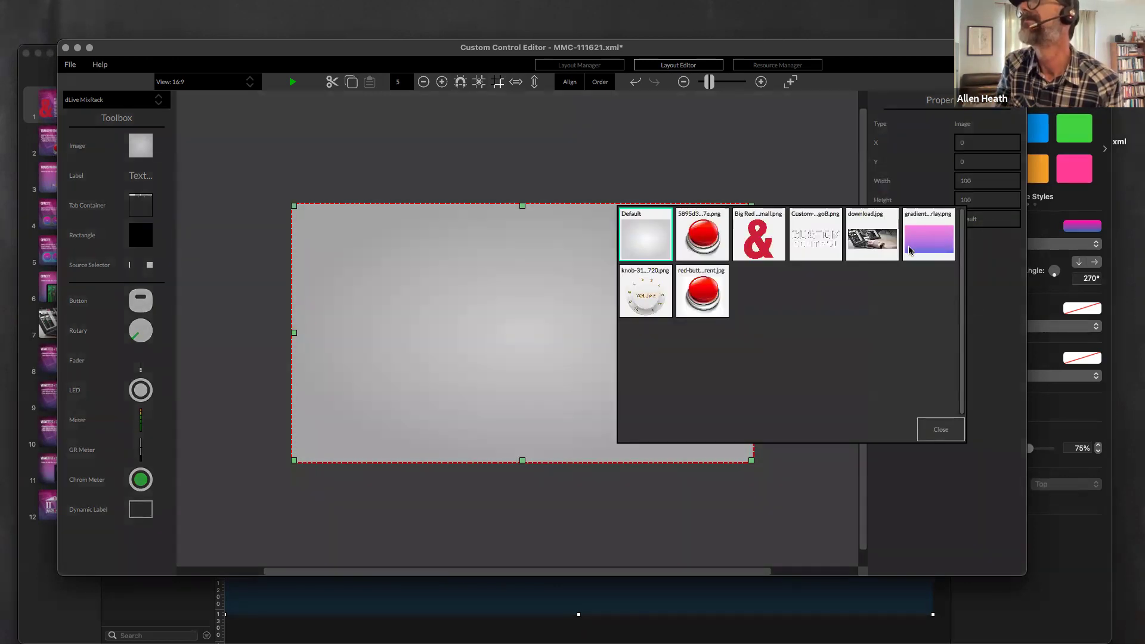
pyautogui.doubleClick(871, 253)
pyautogui.click(804, 291)
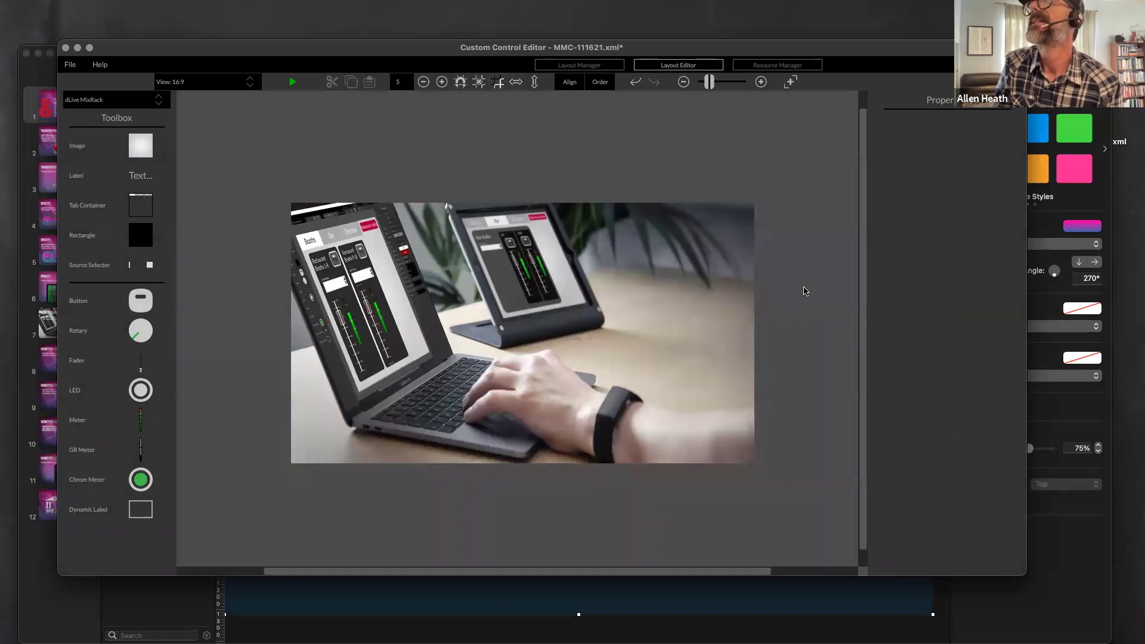
pyautogui.click(646, 253)
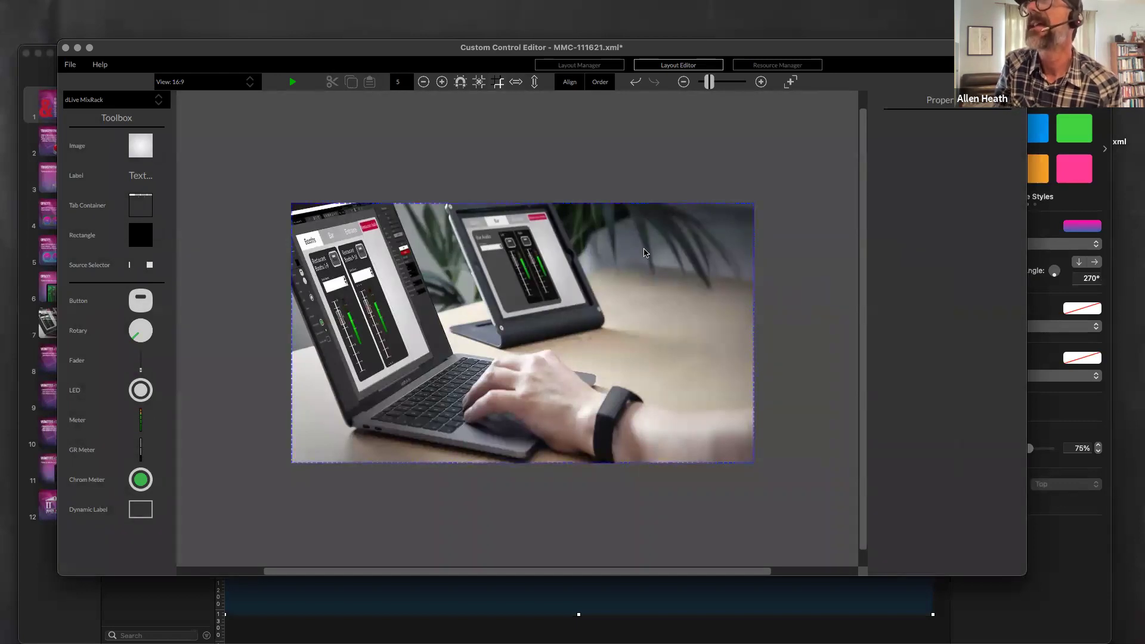
pyautogui.click(282, 258)
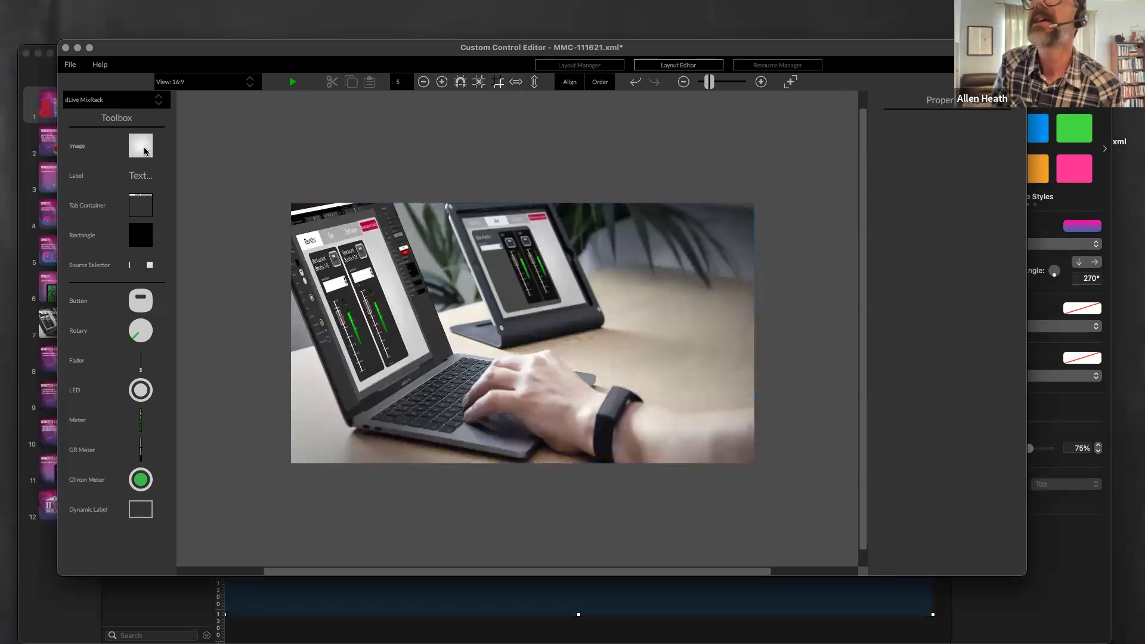
# Add a second image using gradient-overlay.png over the photo, at X -5, Y -5 with width and height 110
pyautogui.moveTo(144, 152); pyautogui.dragTo(658, 409)
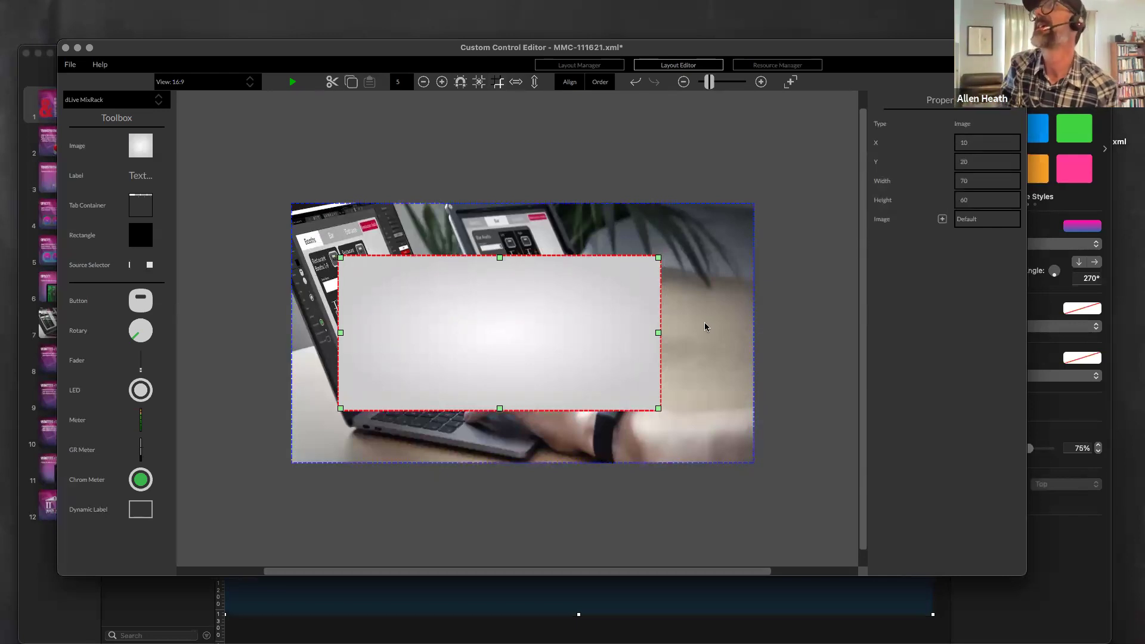
pyautogui.click(979, 220)
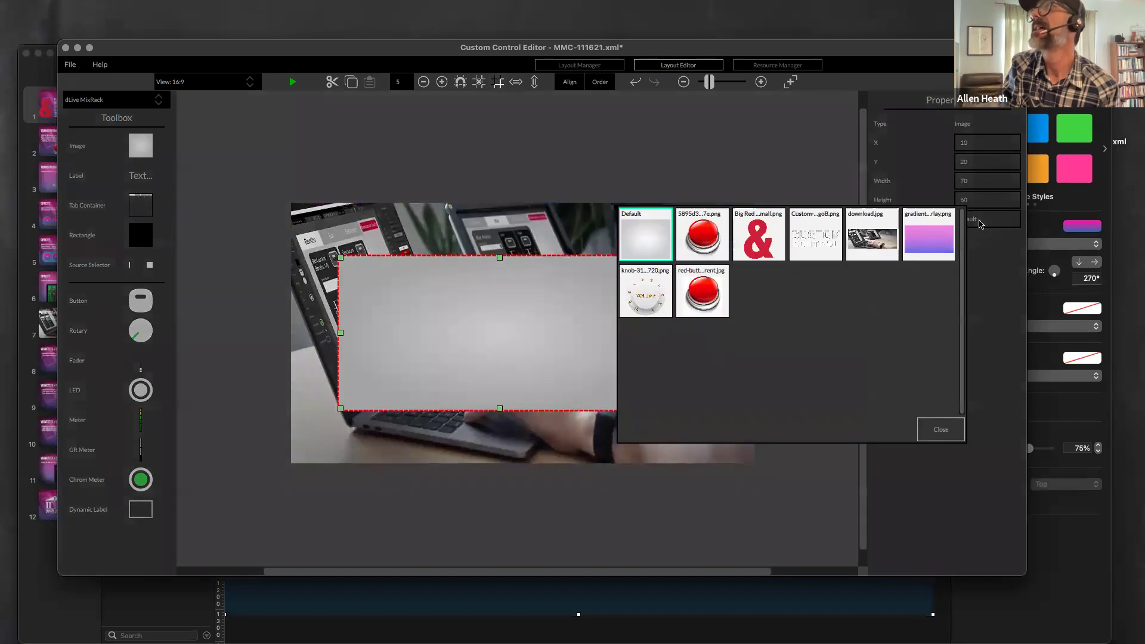
pyautogui.click(927, 240)
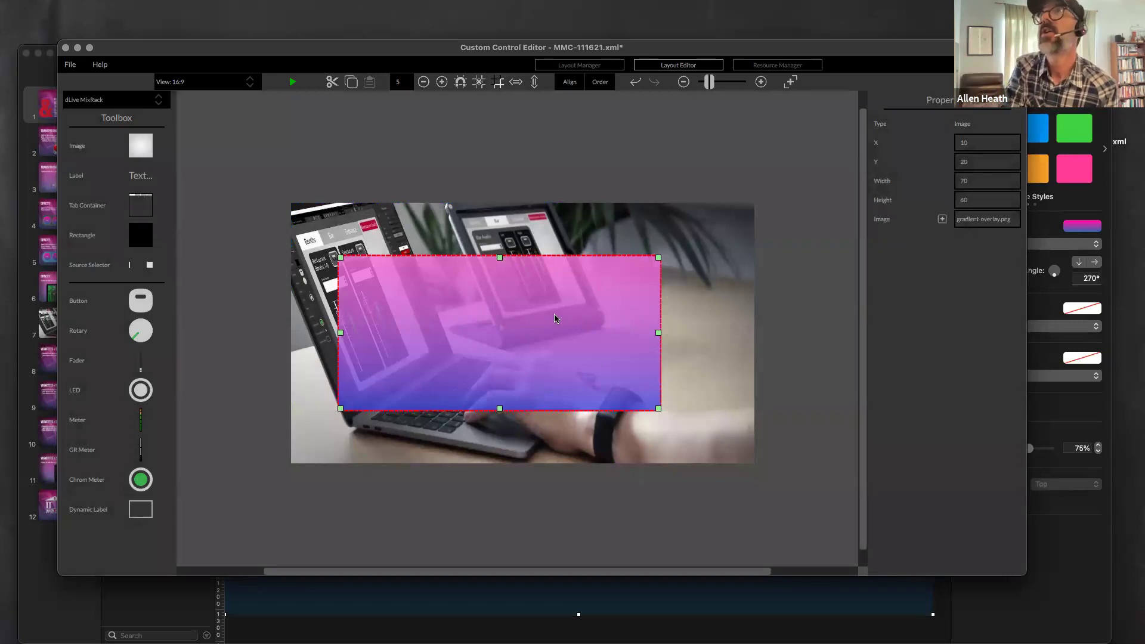
pyautogui.moveTo(555, 320); pyautogui.dragTo(495, 266)
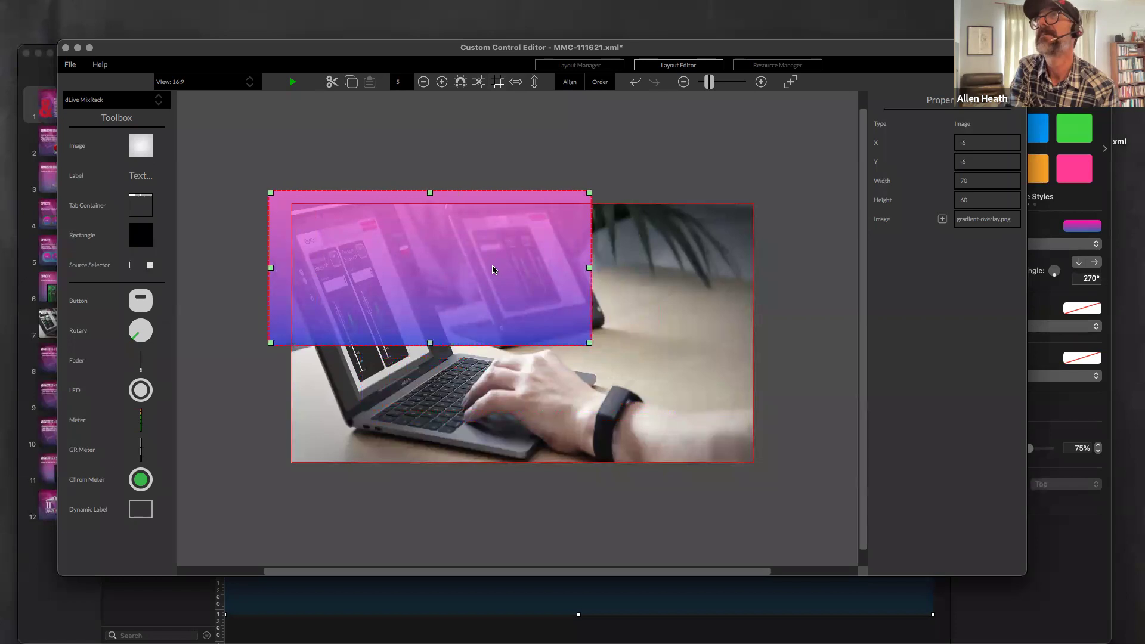
pyautogui.moveTo(589, 343); pyautogui.dragTo(773, 480)
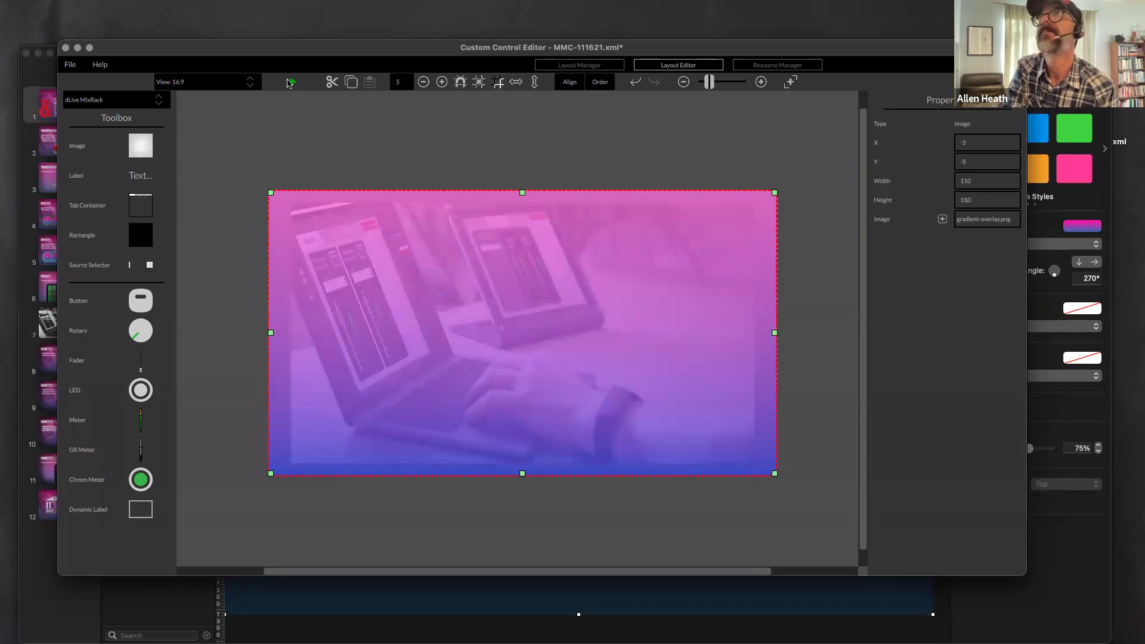
# Run a layout test to preview the gradient overlay on the photo, and close the preview
pyautogui.click(291, 82)
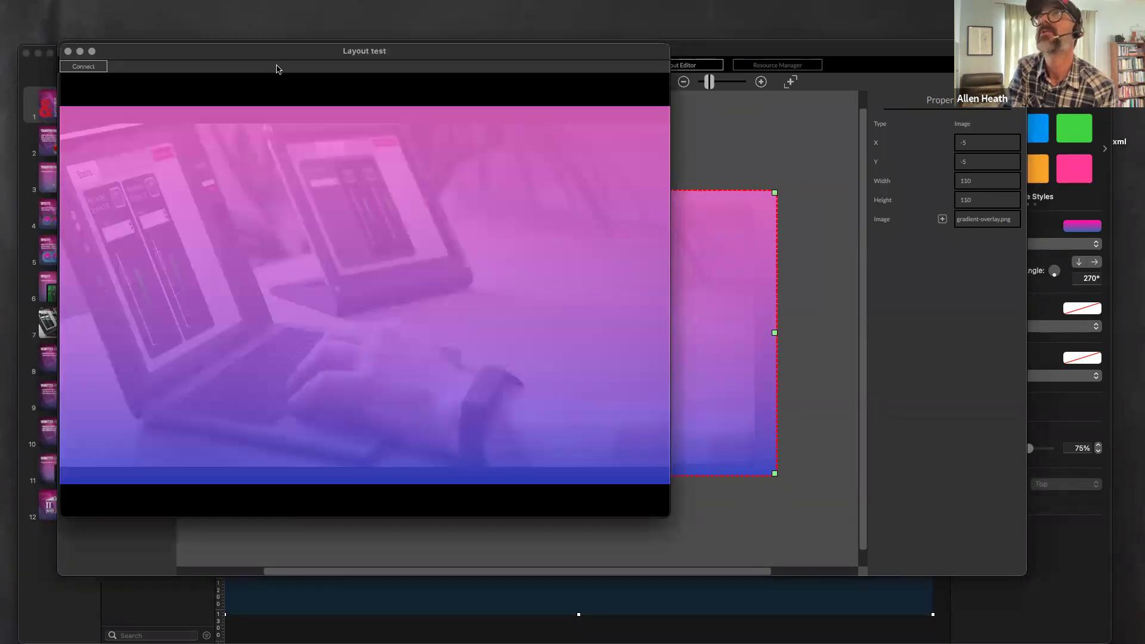
pyautogui.moveTo(269, 55); pyautogui.dragTo(406, 92)
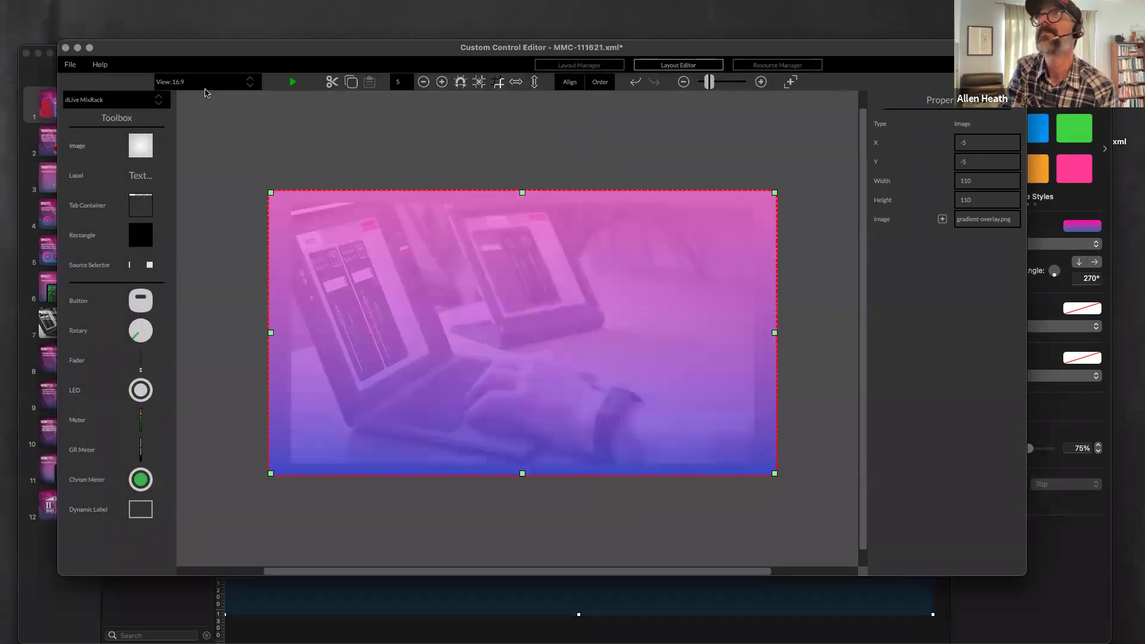
pyautogui.click(204, 90)
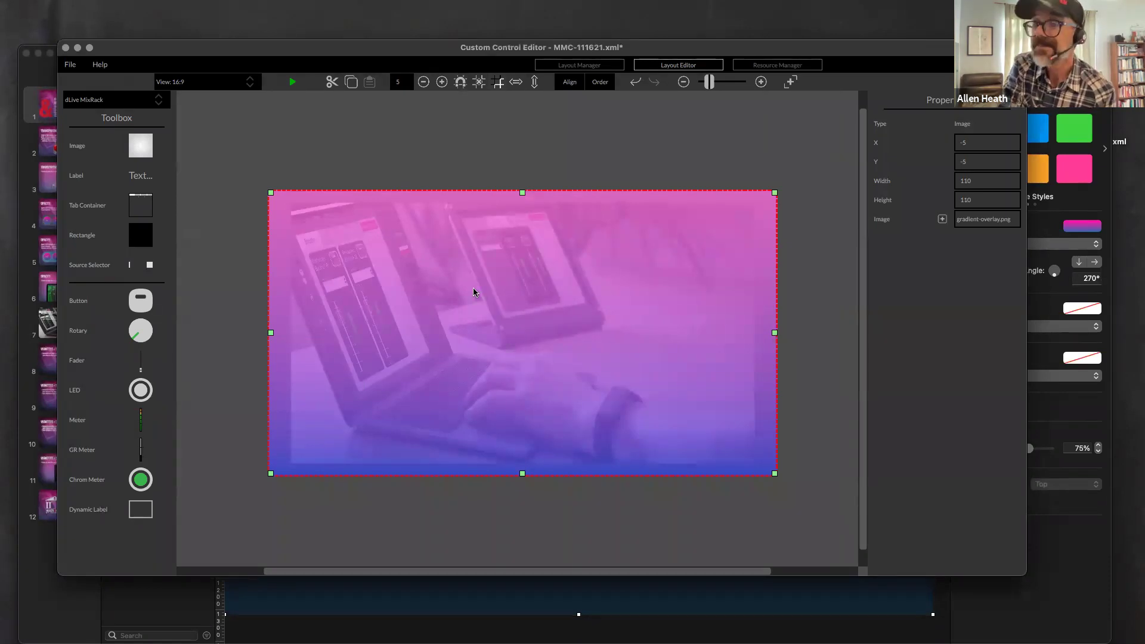
# Switch back to Keynote and play the slideshow from slide 2, Transparency - Alpha Channel
pyautogui.click(47, 96)
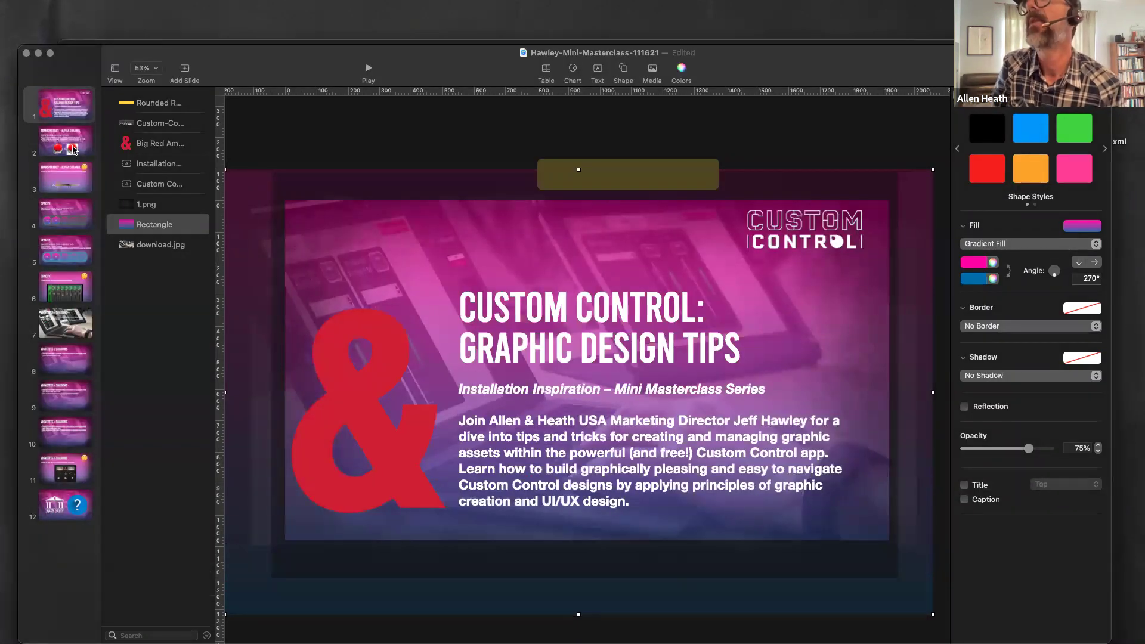
pyautogui.click(73, 149)
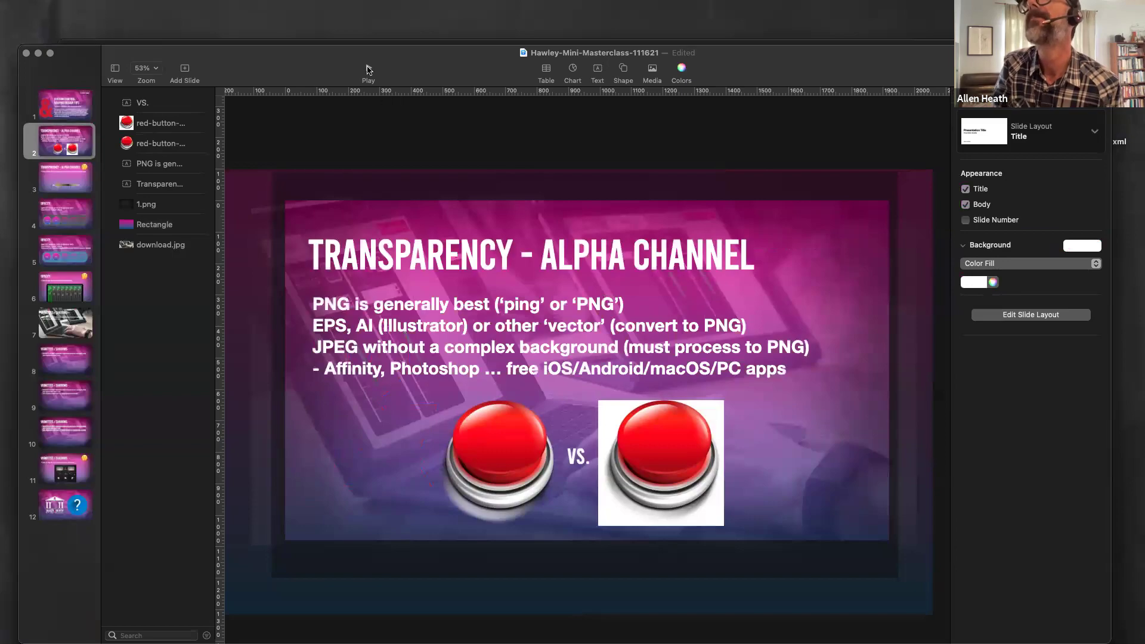
pyautogui.click(368, 68)
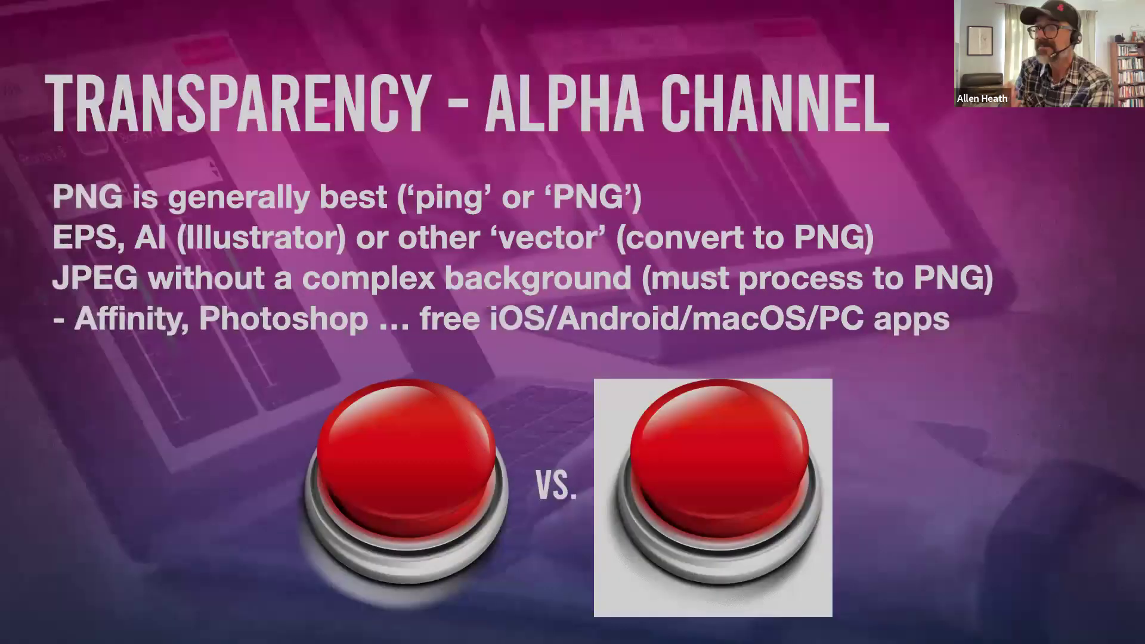
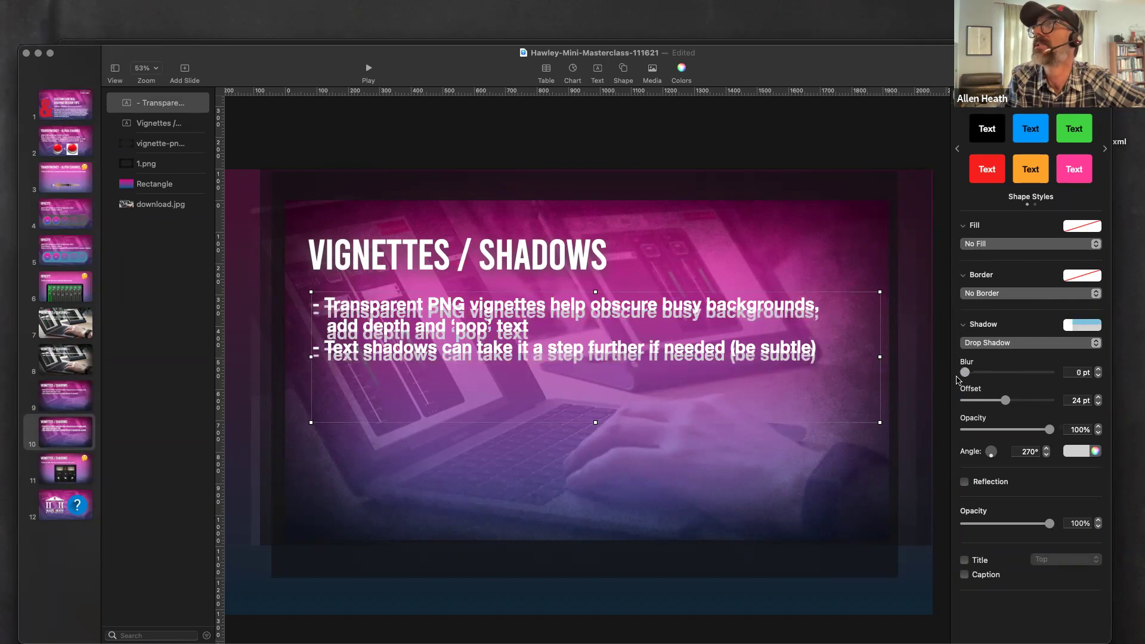
# Set the drop shadow of the bullet text on the Vignettes / Shadows slide to 35 pt blur and 8 pt offset
pyautogui.moveTo(963, 373); pyautogui.dragTo(978, 404)
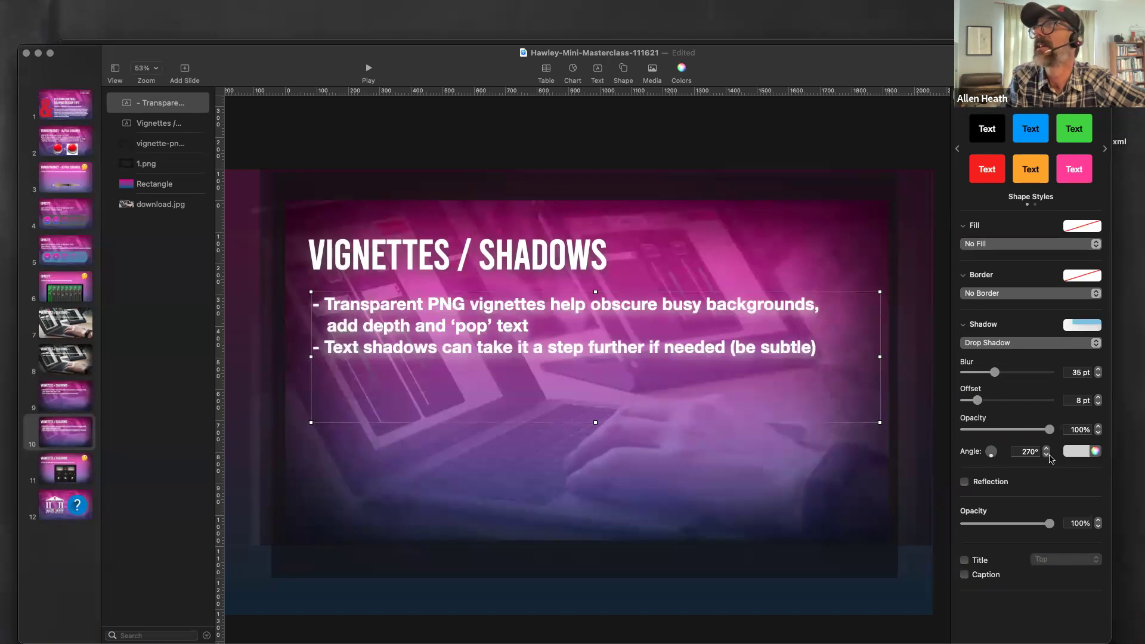
# Change the bullet text's shadow colour to dark gray and play the slideshow from this slide through to slide 11
pyautogui.click(1077, 452)
pyautogui.click(1079, 532)
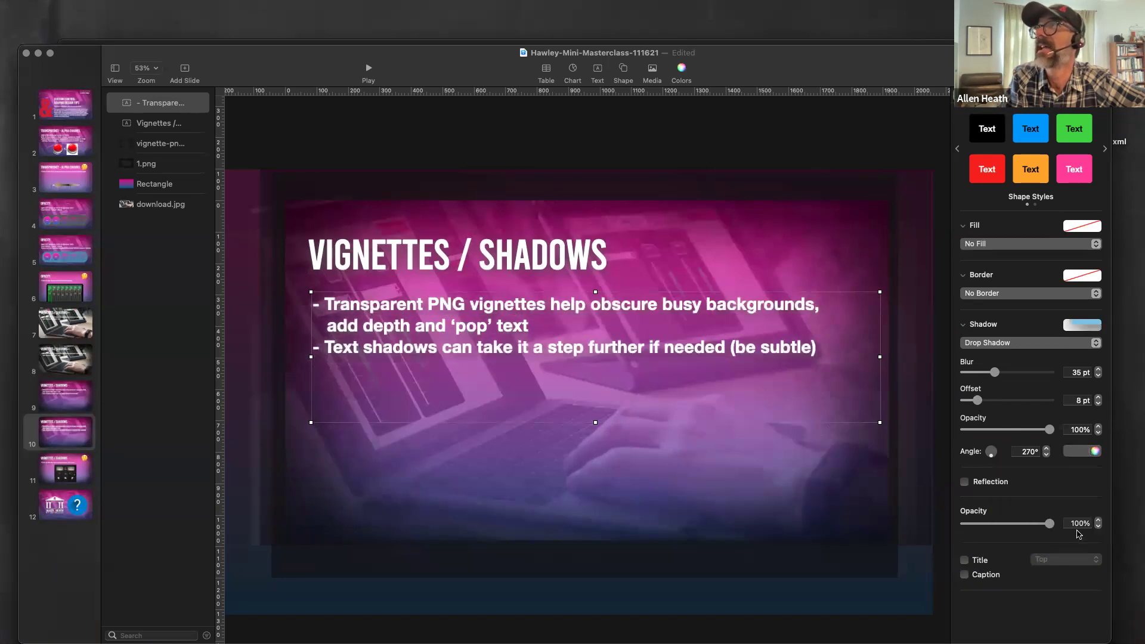
pyautogui.click(369, 69)
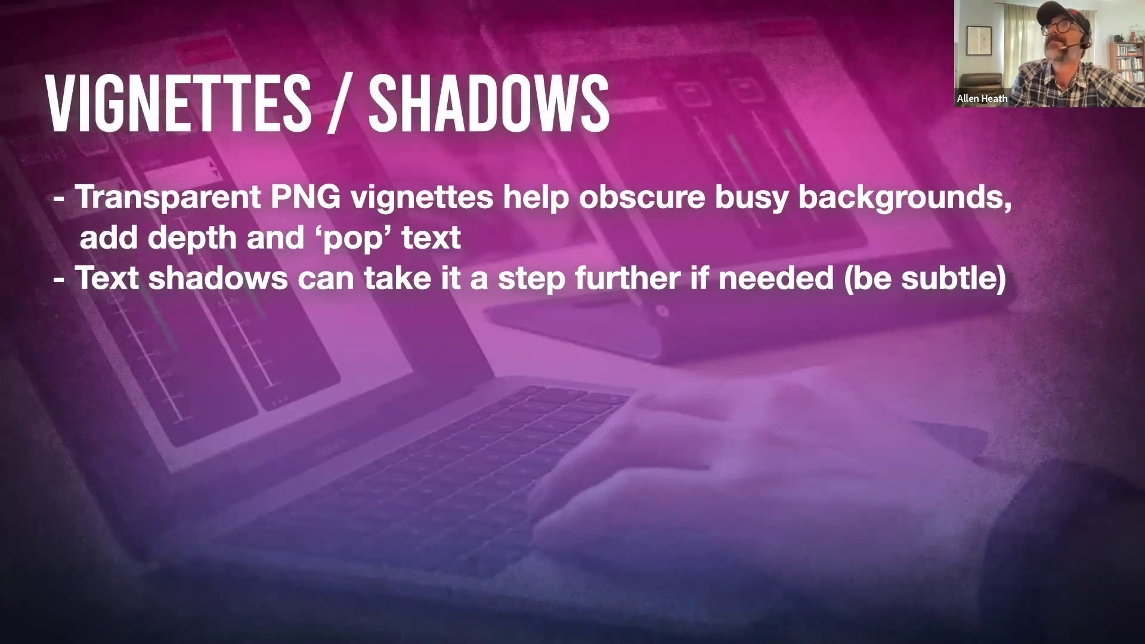
pyautogui.press('Right')
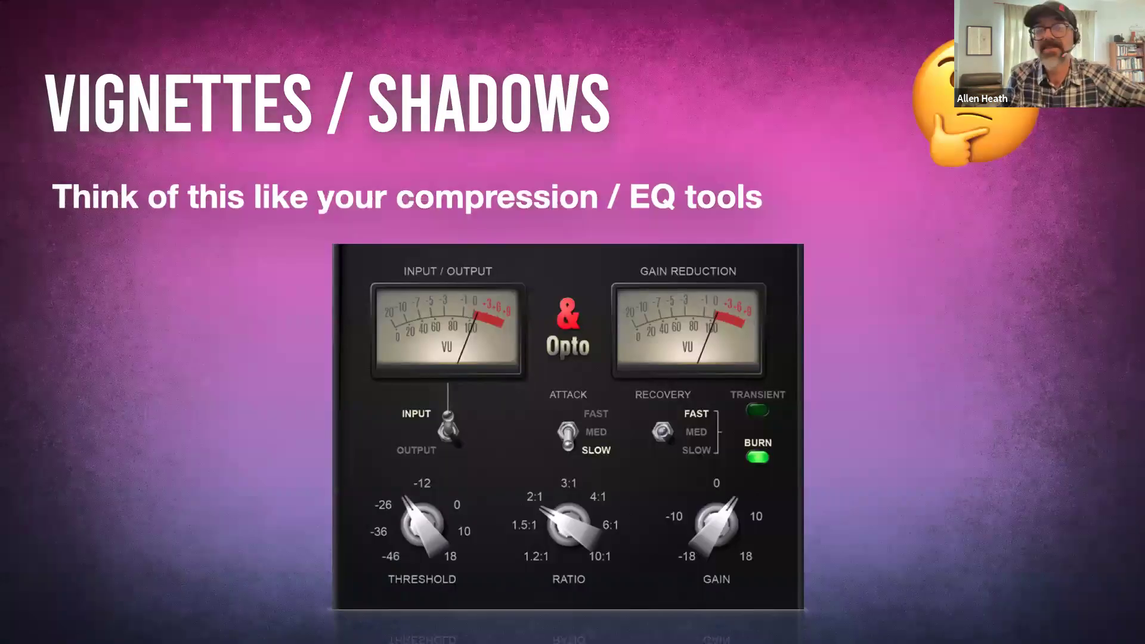
pyautogui.press('Escape')
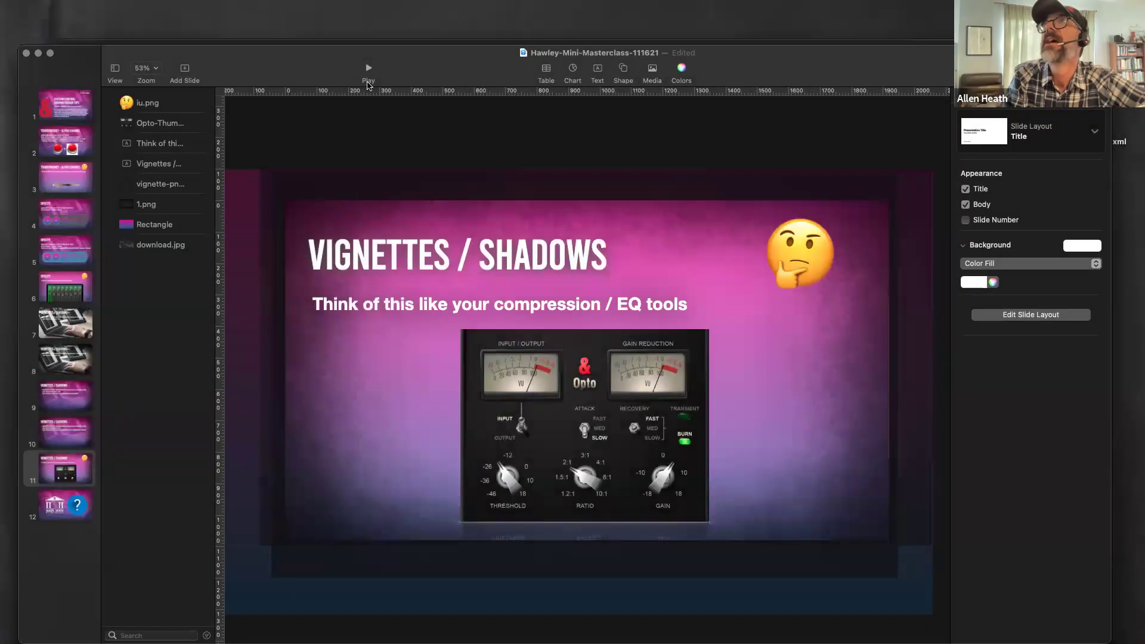
# Switch to Custom Control Editor and add a gradient-overlay.png image at X 10, Y 25, 80 wide and 65 high, over the background
pyautogui.moveTo(570, 638)
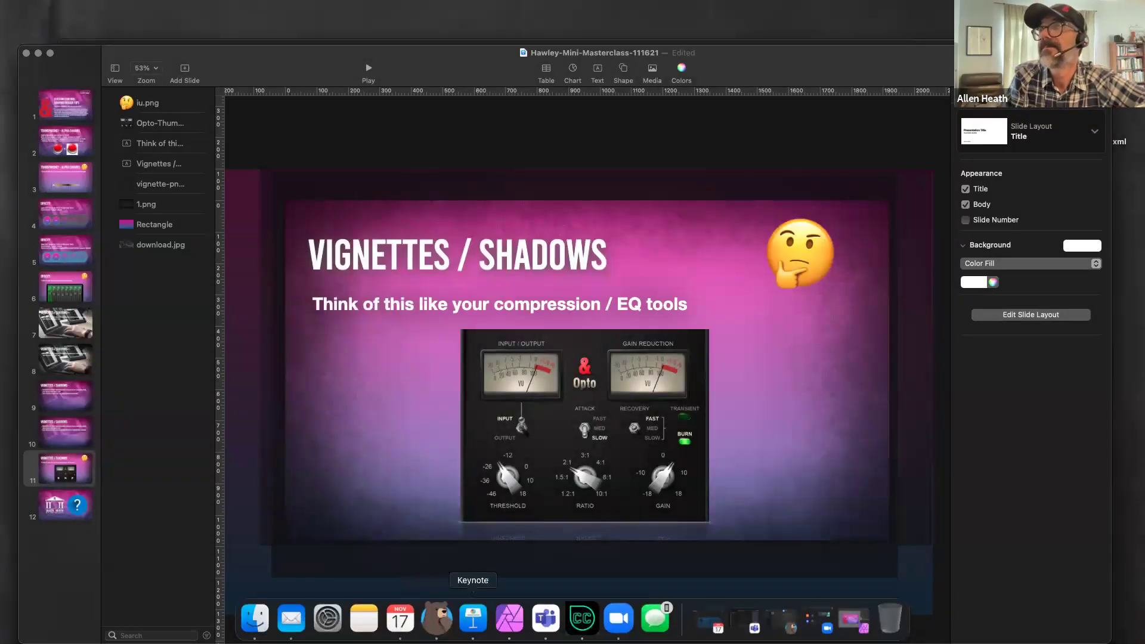
pyautogui.click(578, 620)
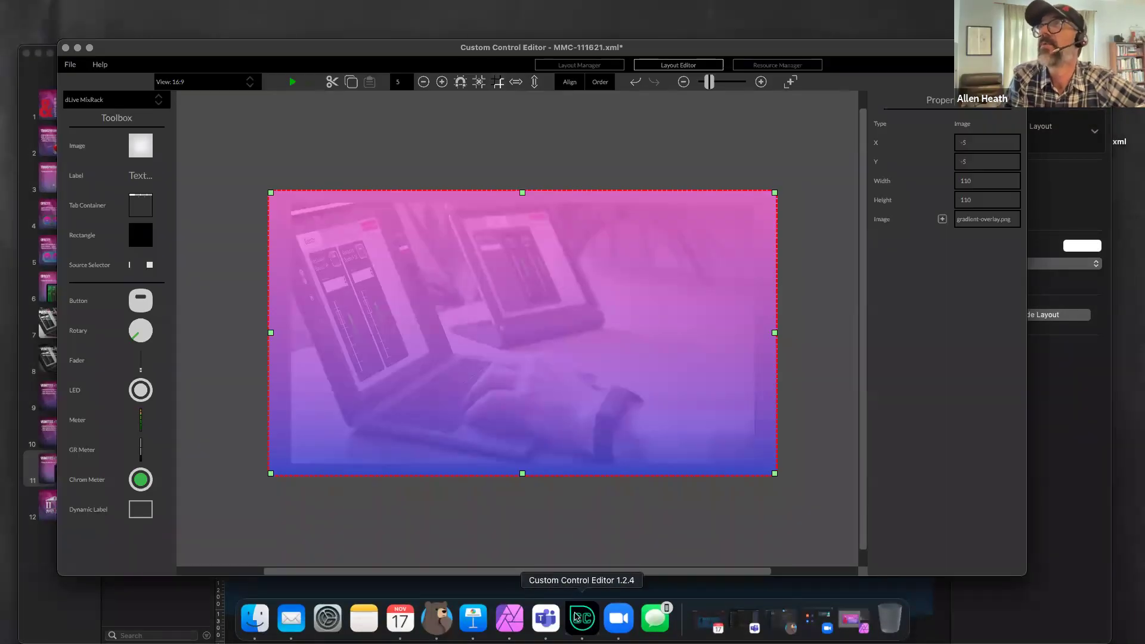
pyautogui.click(399, 517)
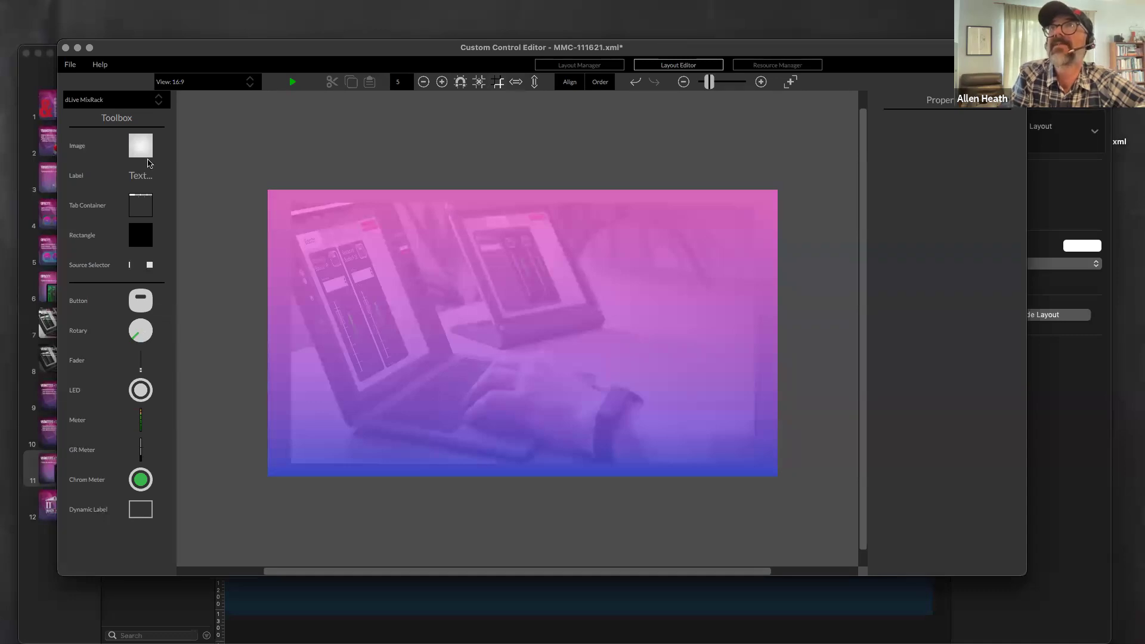
pyautogui.moveTo(141, 146); pyautogui.dragTo(342, 271)
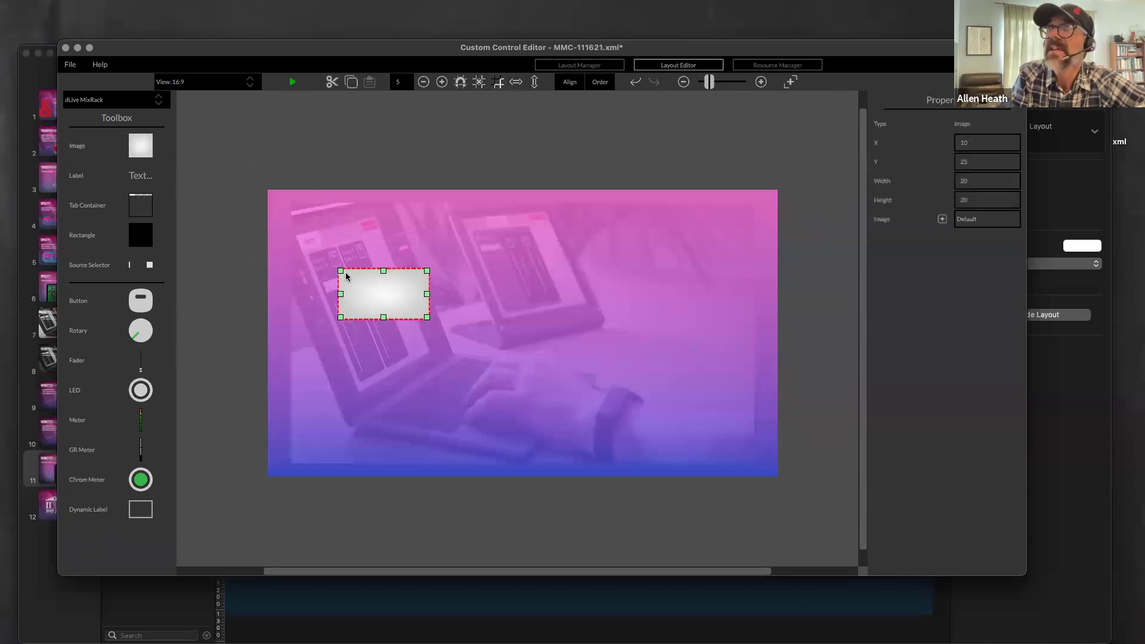
pyautogui.moveTo(427, 317); pyautogui.dragTo(715, 445)
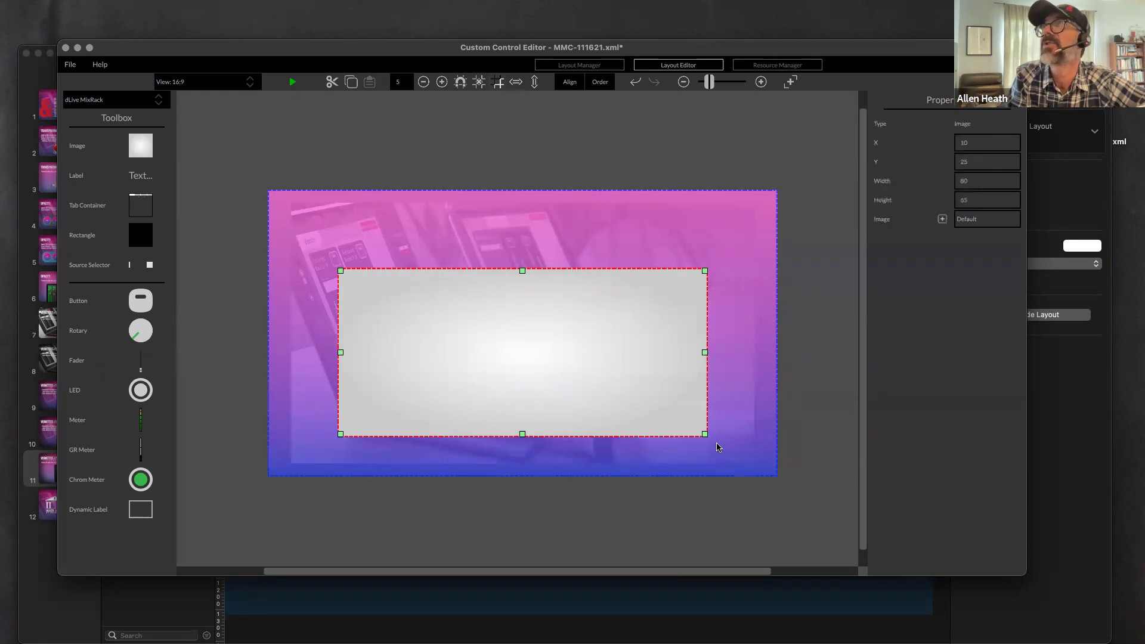
pyautogui.click(990, 227)
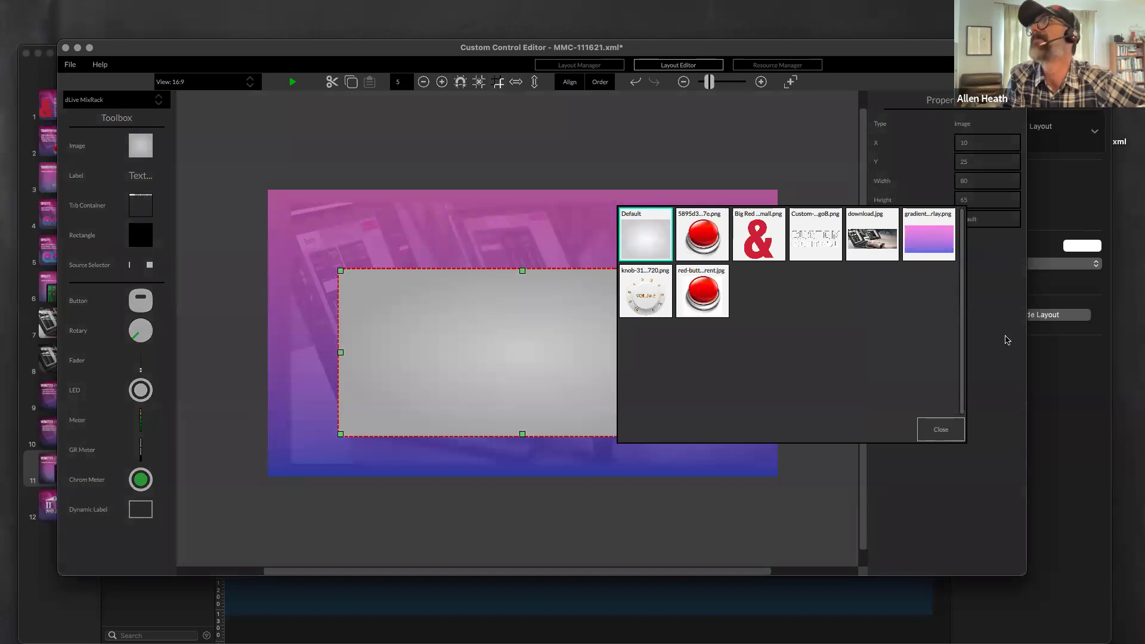
pyautogui.doubleClick(933, 248)
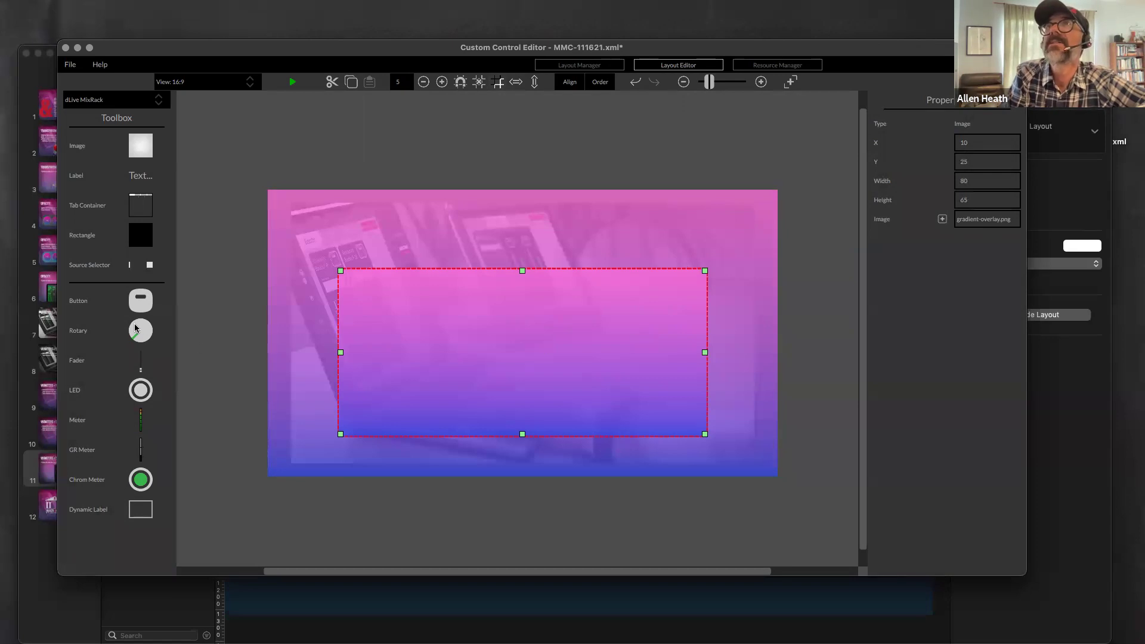
# Place two rotary controls on the inner gradient panel at X 20, Y 45 and X 50, Y 45, each 20 wide and 25 high
pyautogui.moveTo(143, 331); pyautogui.dragTo(472, 385)
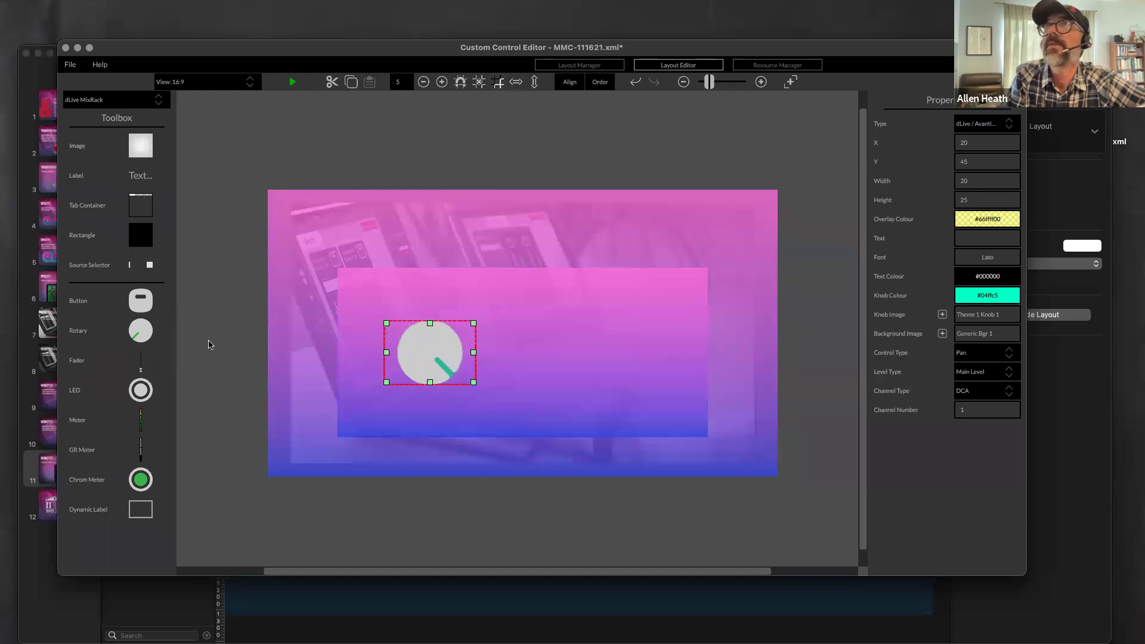
pyautogui.moveTo(144, 331); pyautogui.dragTo(618, 395)
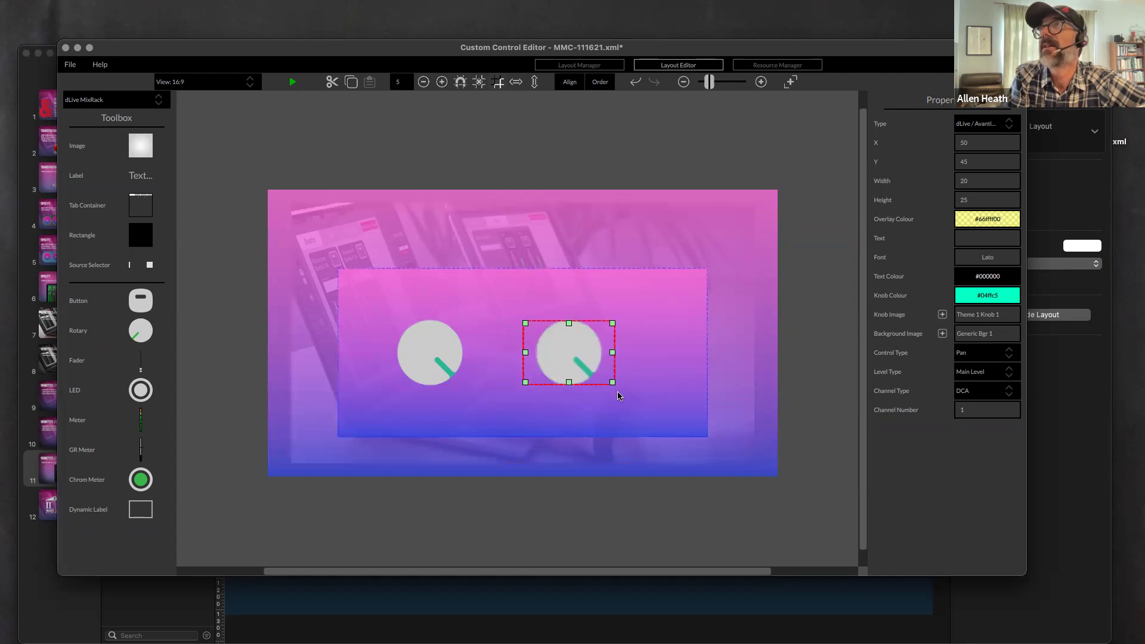
pyautogui.click(452, 295)
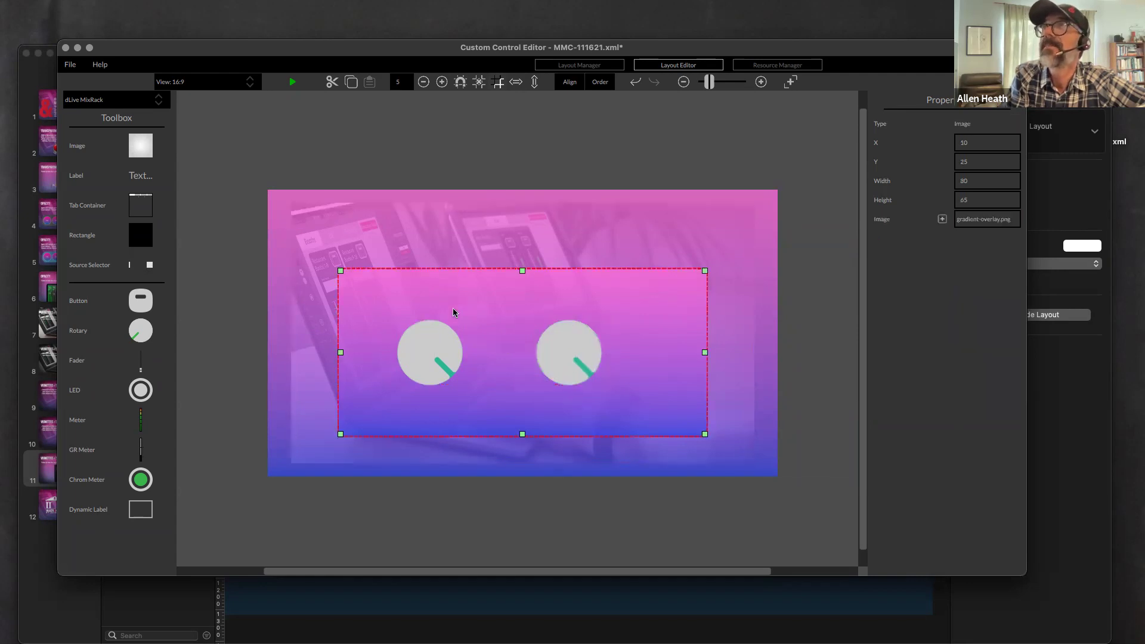
# Set the first rotary's knob image to the volume knob PNG and the second rotary's to the Big Red Ampersand PNG
pyautogui.click(437, 354)
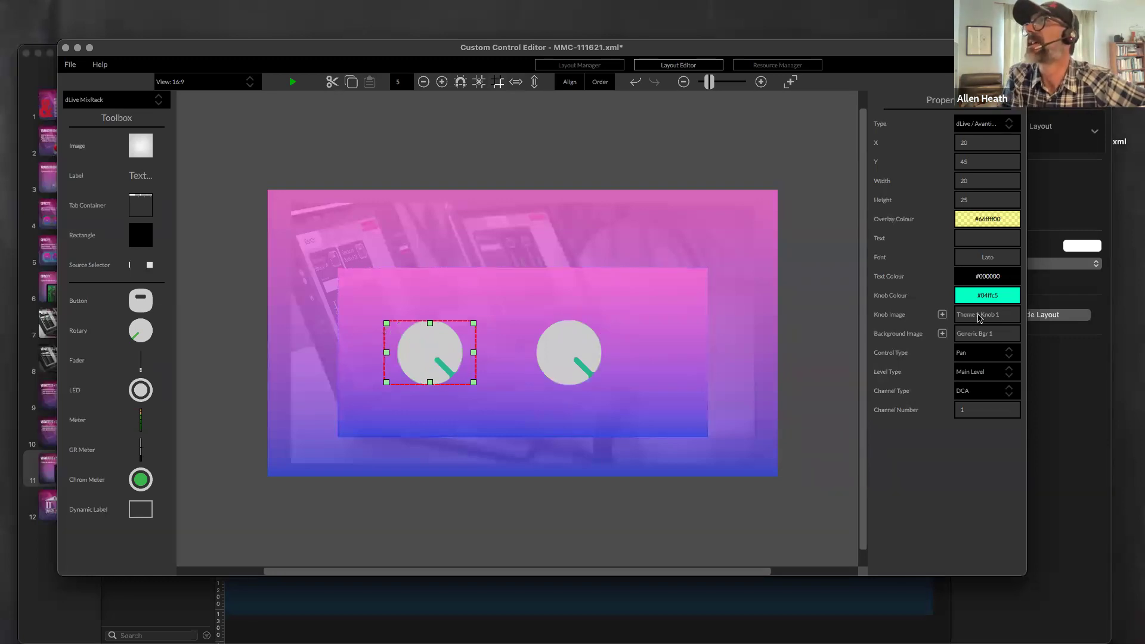
pyautogui.click(978, 316)
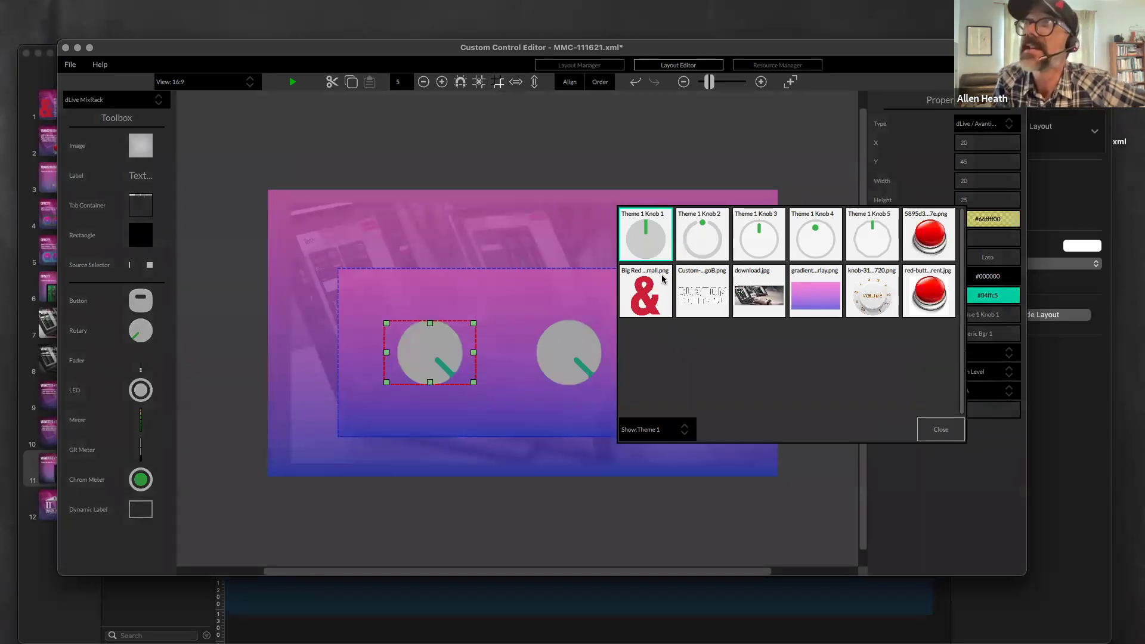
pyautogui.click(871, 289)
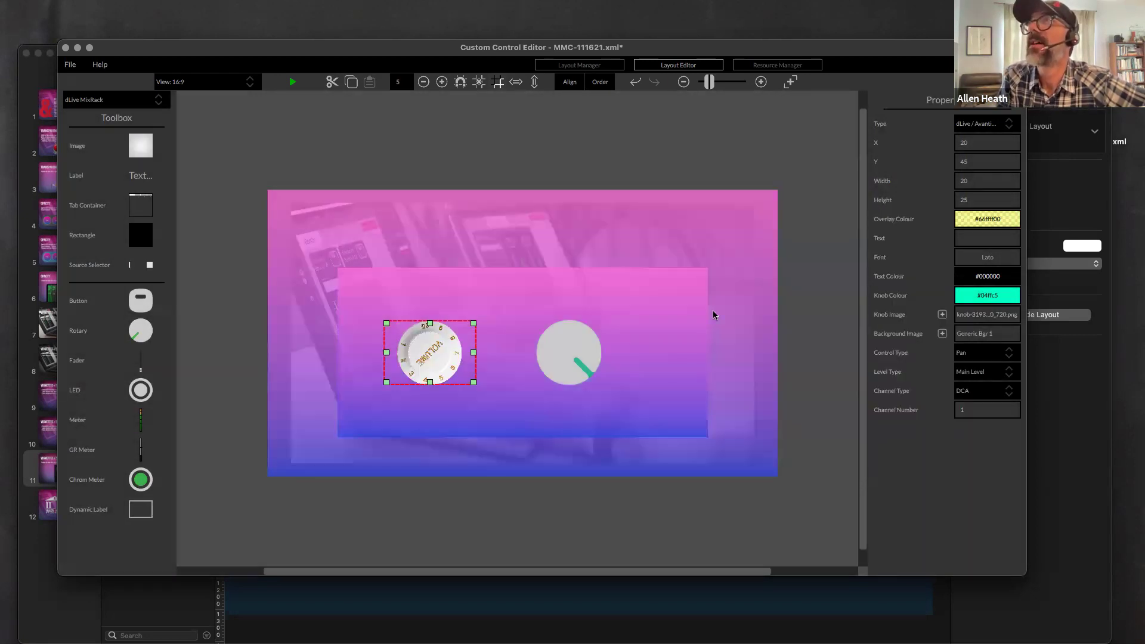
pyautogui.click(571, 351)
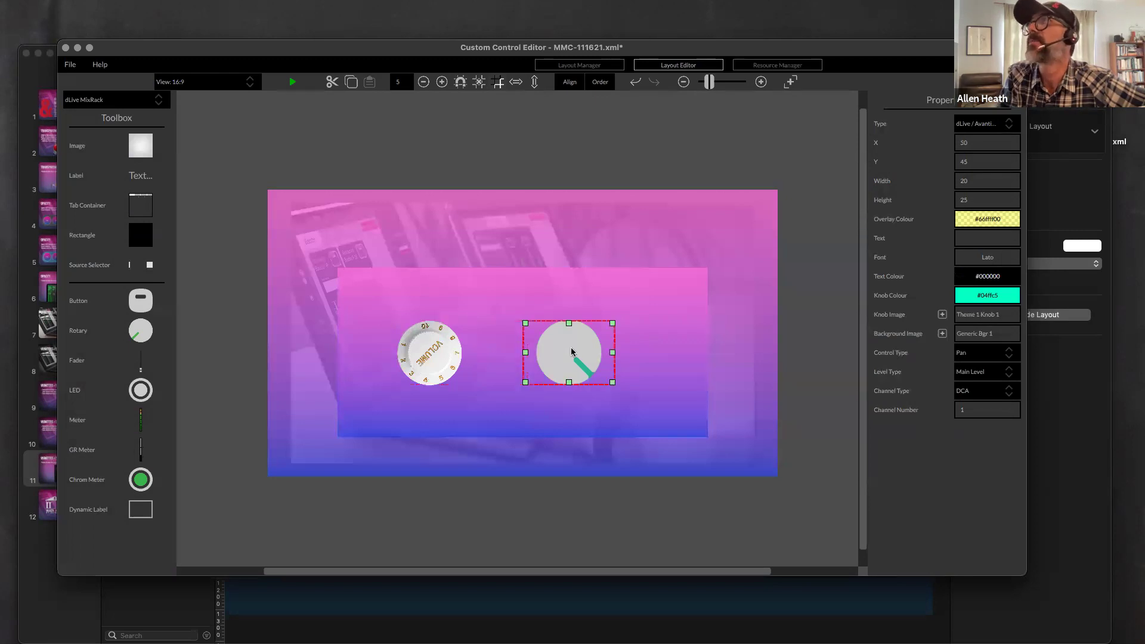
pyautogui.click(987, 315)
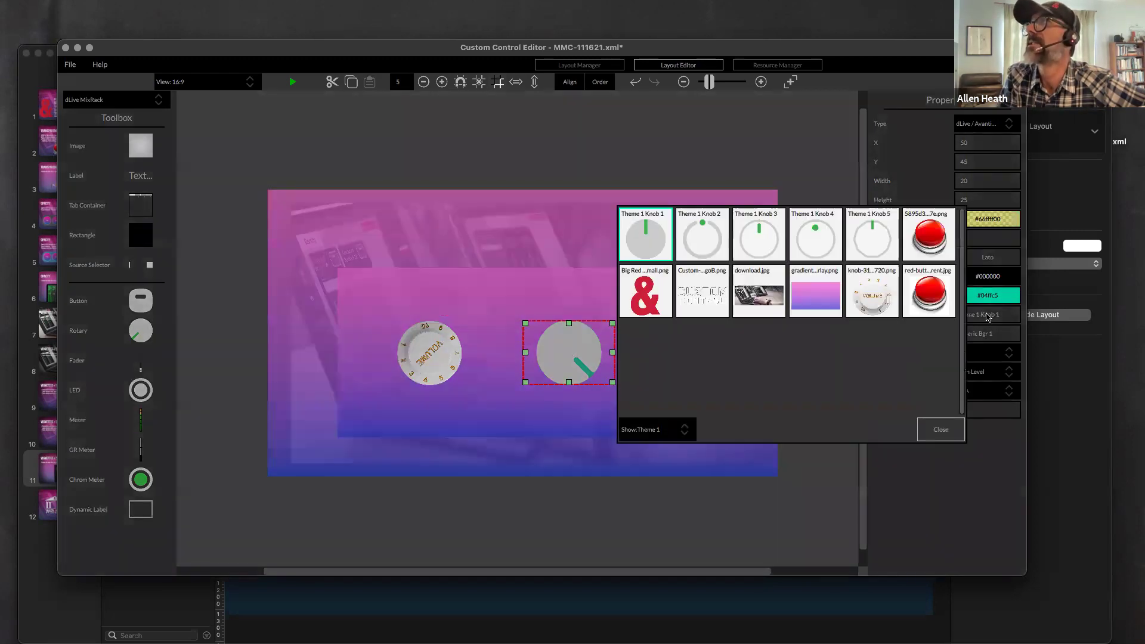
pyautogui.click(650, 302)
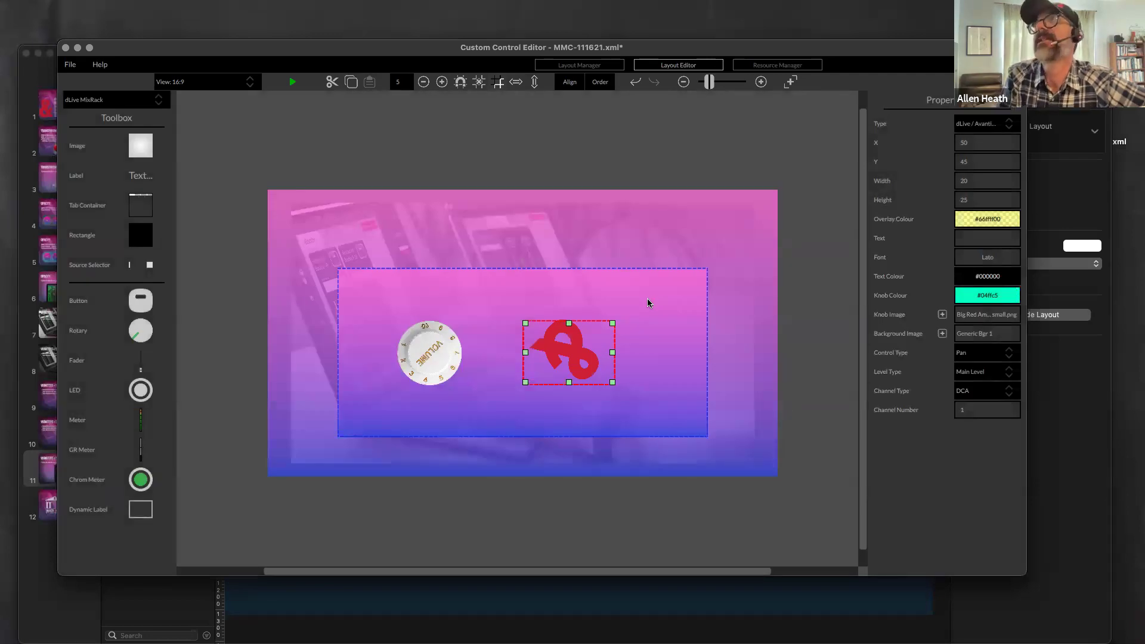
# Run a layout test and turn the volume knob and the red ampersand rotary to check how their images rotate
pyautogui.click(292, 83)
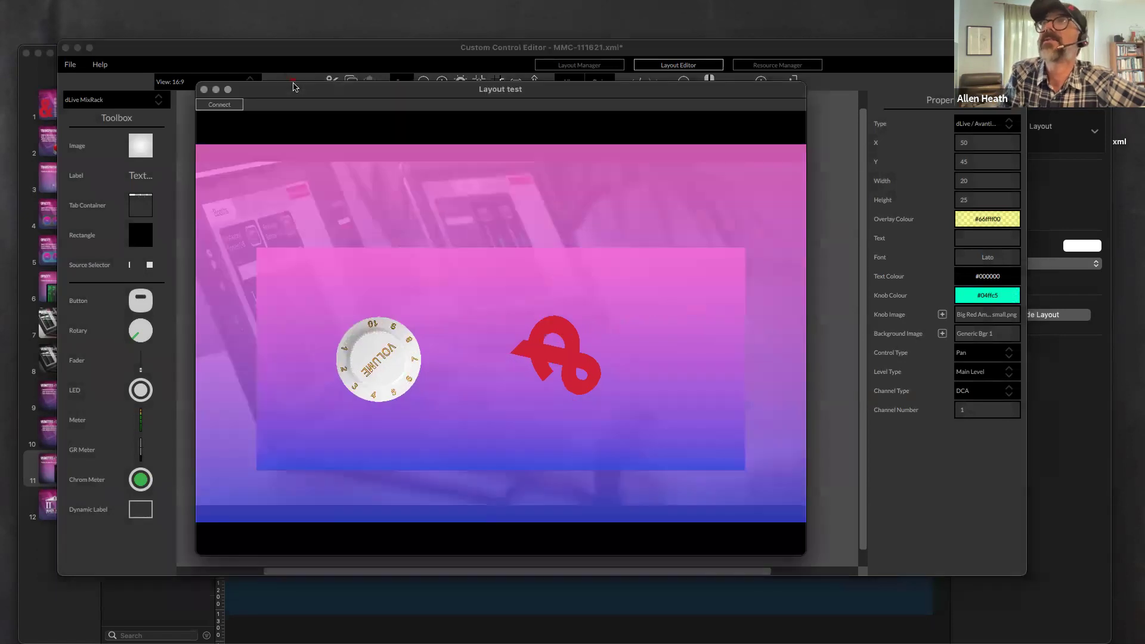
pyautogui.click(361, 377)
pyautogui.moveTo(349, 374); pyautogui.dragTo(426, 473)
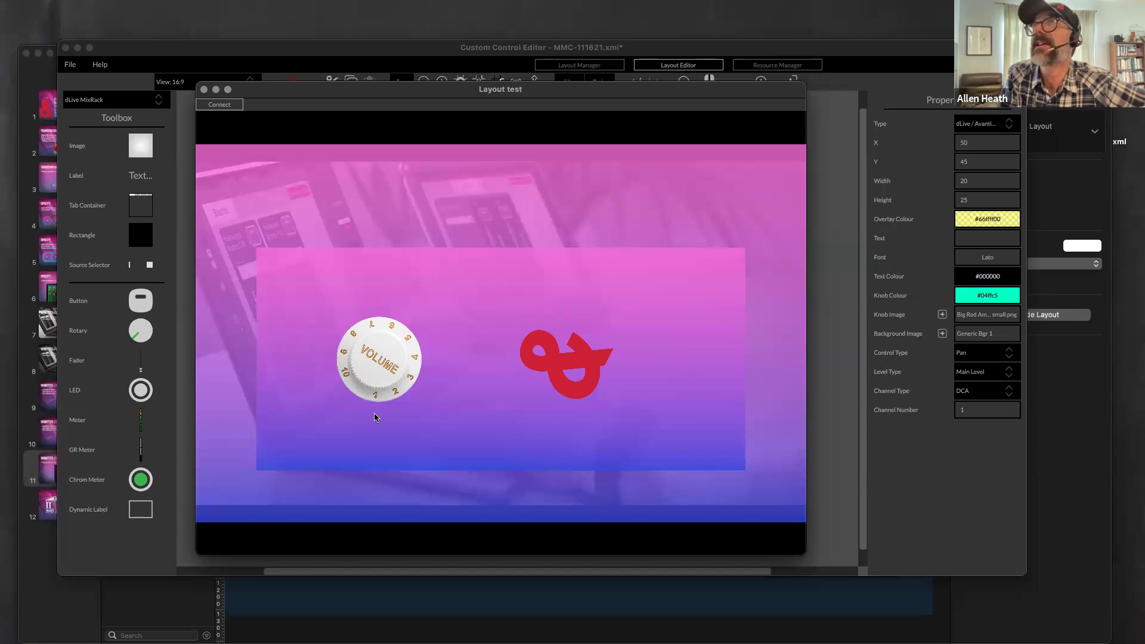
pyautogui.moveTo(366, 358); pyautogui.dragTo(348, 337)
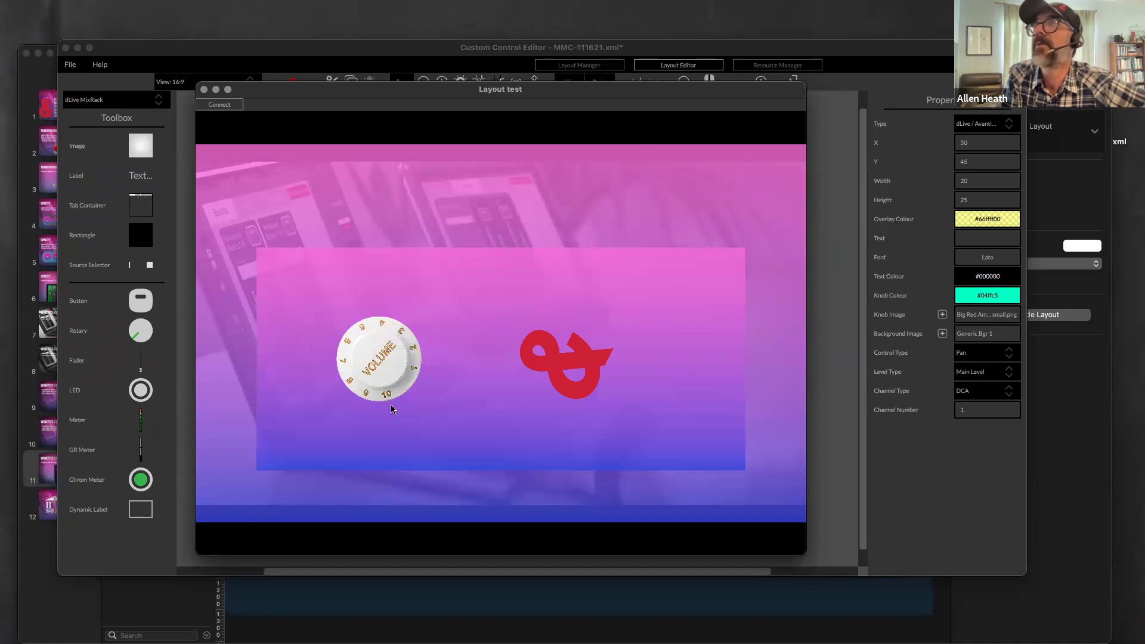
pyautogui.moveTo(536, 371); pyautogui.dragTo(509, 263)
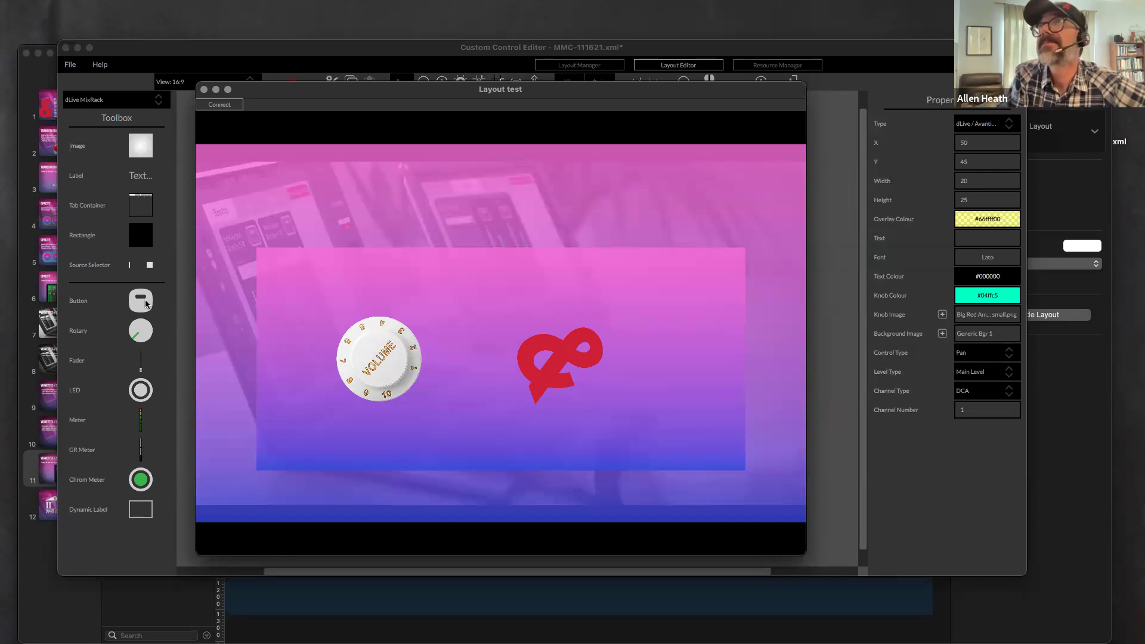
# Add a third rotary using the red-button JPG as knob image, at X 70, Y 50, 15 wide and 20 high, beside the ampersand
pyautogui.moveTo(139, 337); pyautogui.dragTo(398, 287)
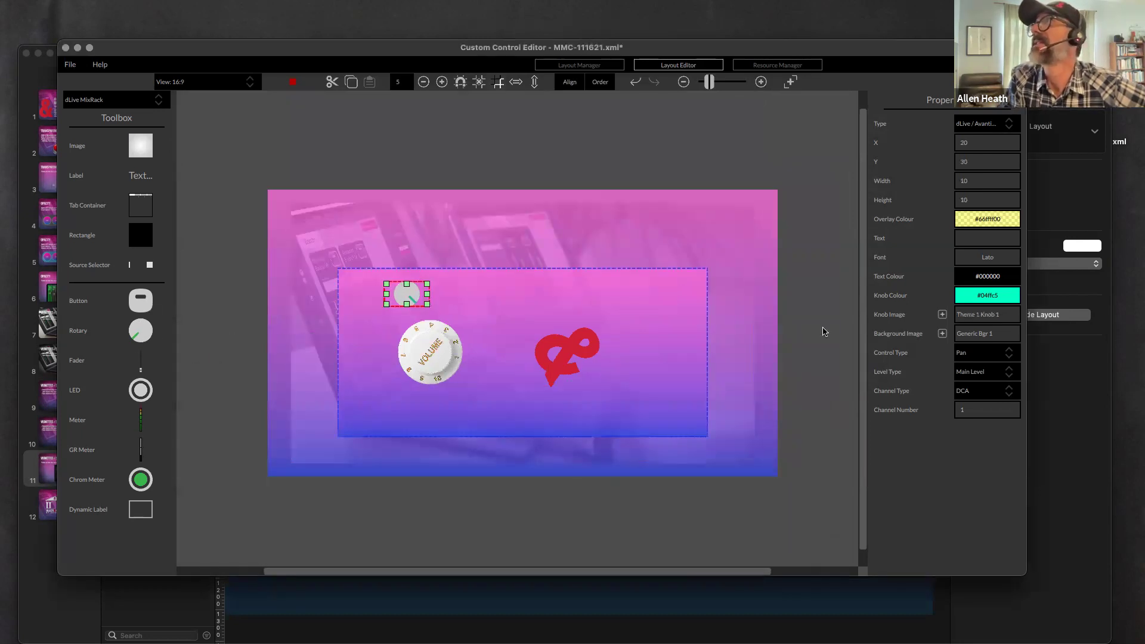
pyautogui.click(988, 315)
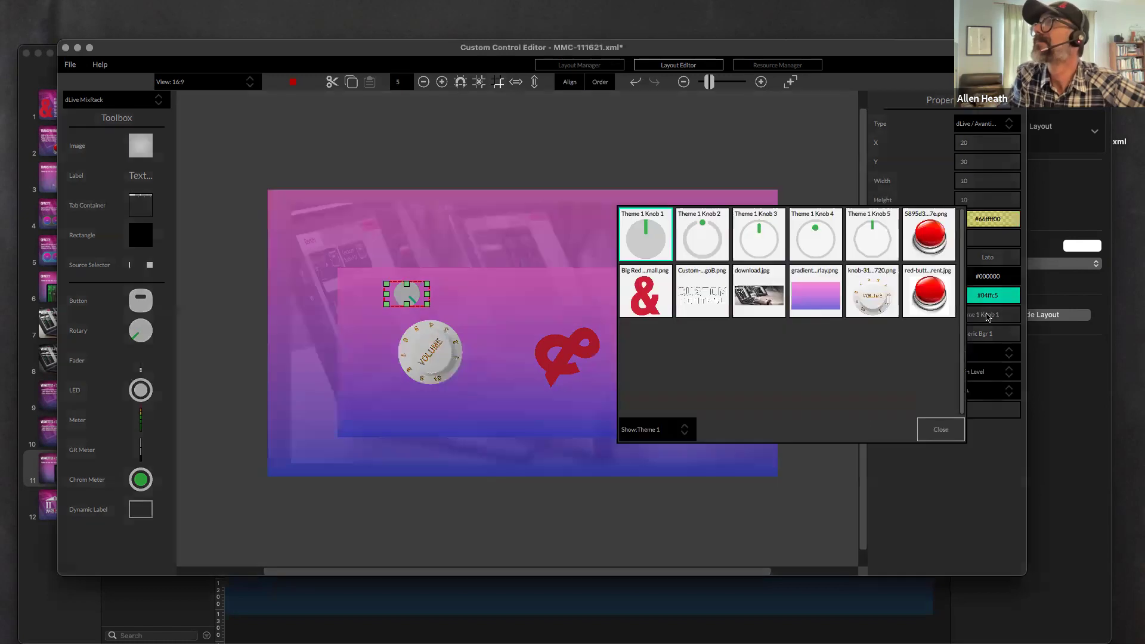
pyautogui.click(922, 296)
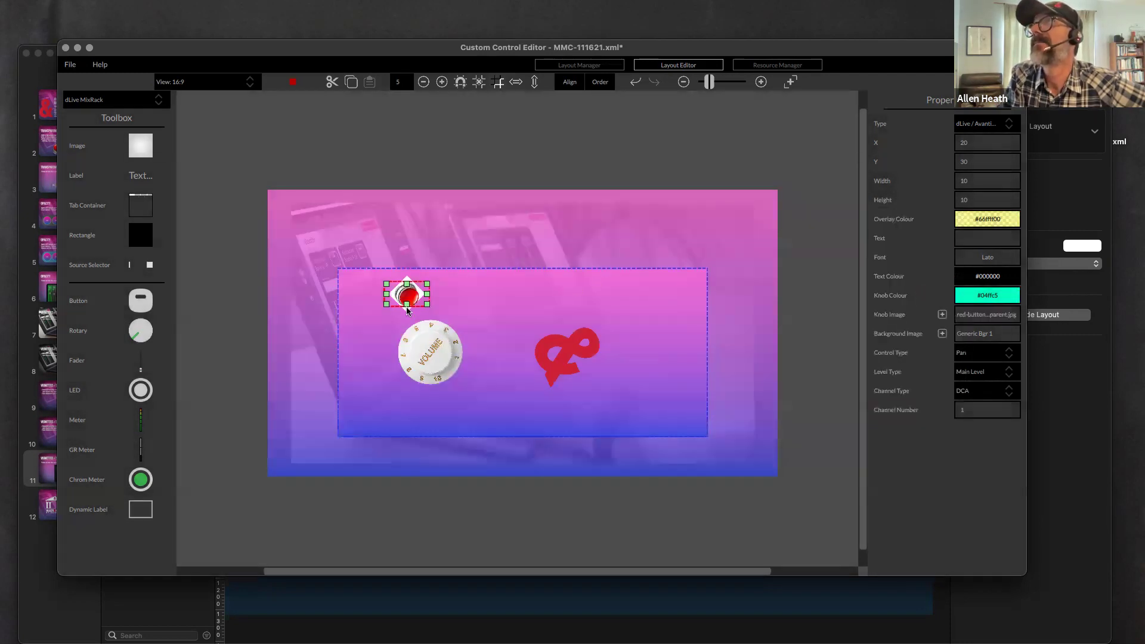
pyautogui.moveTo(427, 304); pyautogui.dragTo(658, 354)
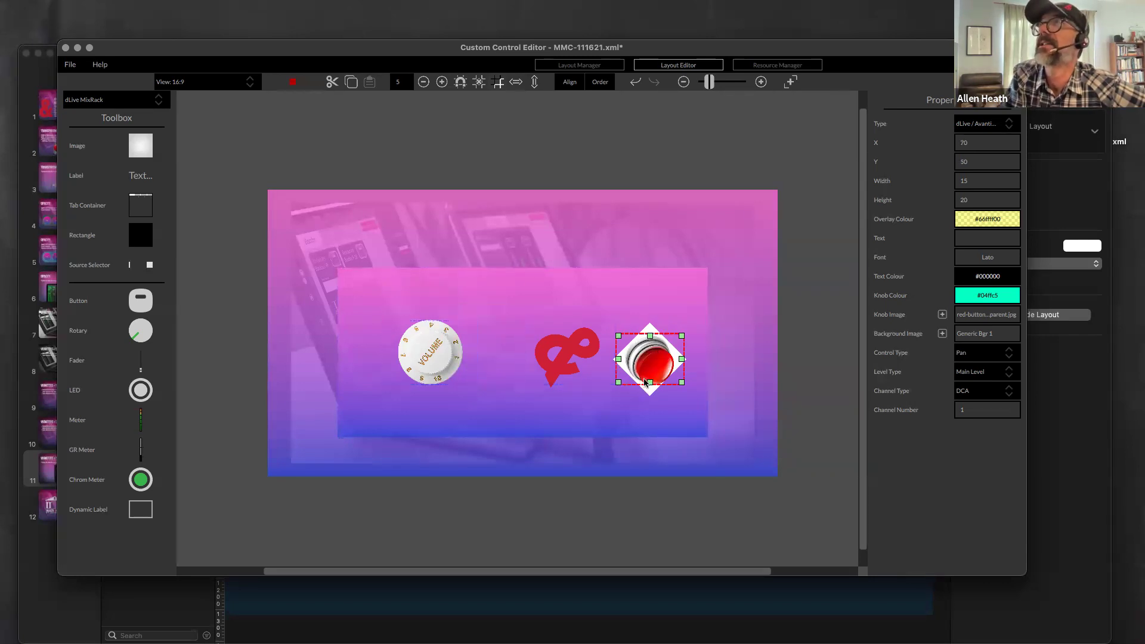
pyautogui.click(399, 218)
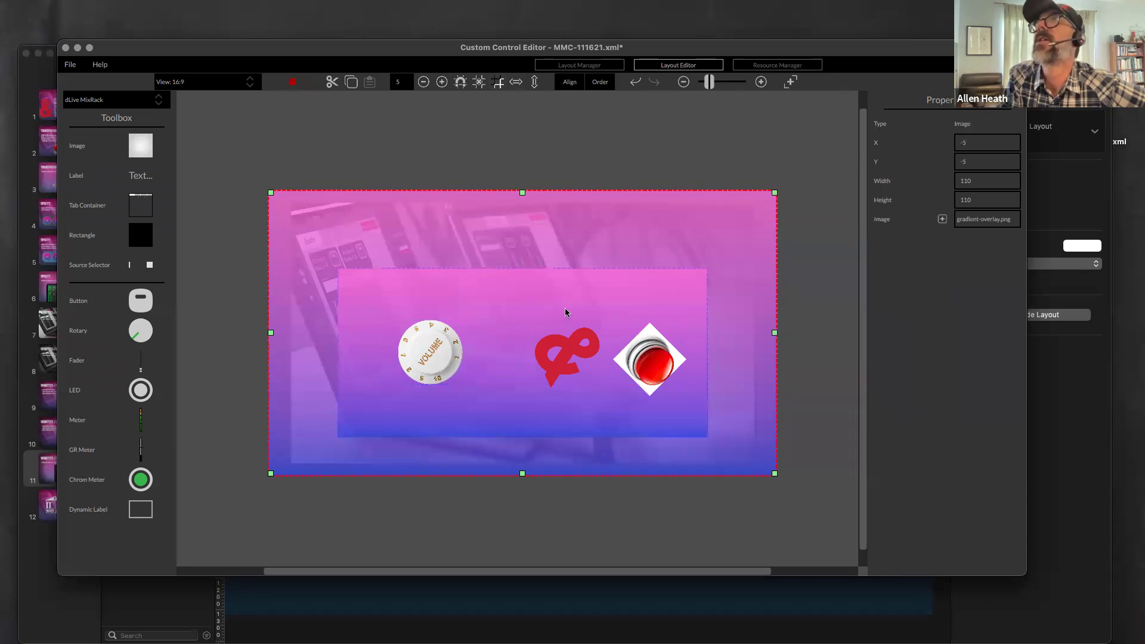
# Bring up the layout test, try turning the red button rotary, and close the test
pyautogui.click(293, 81)
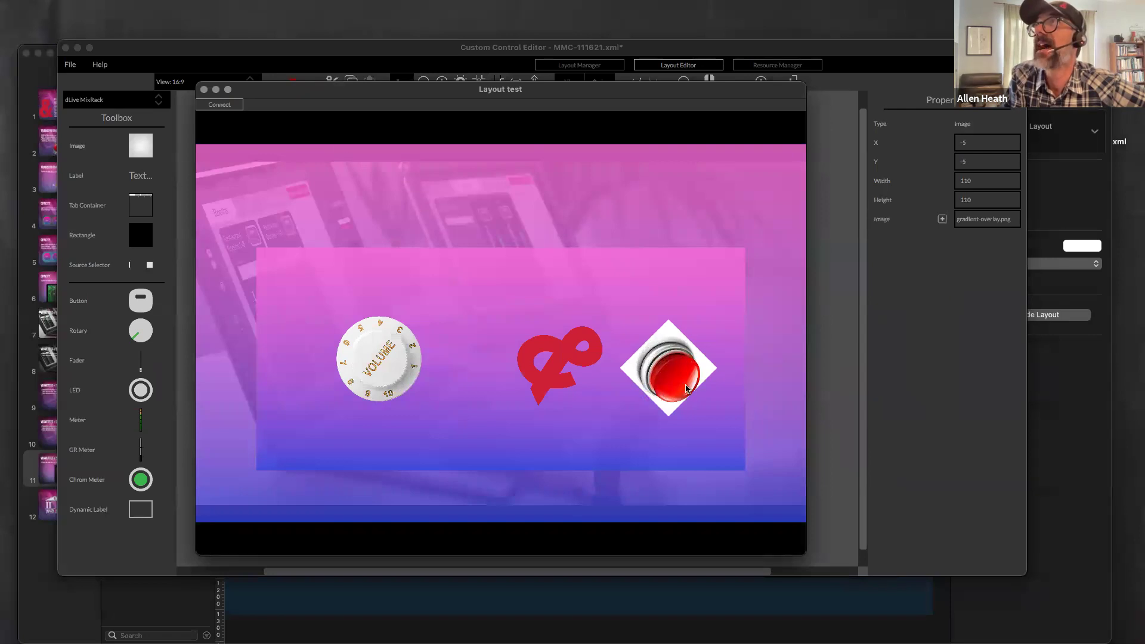
pyautogui.click(673, 360)
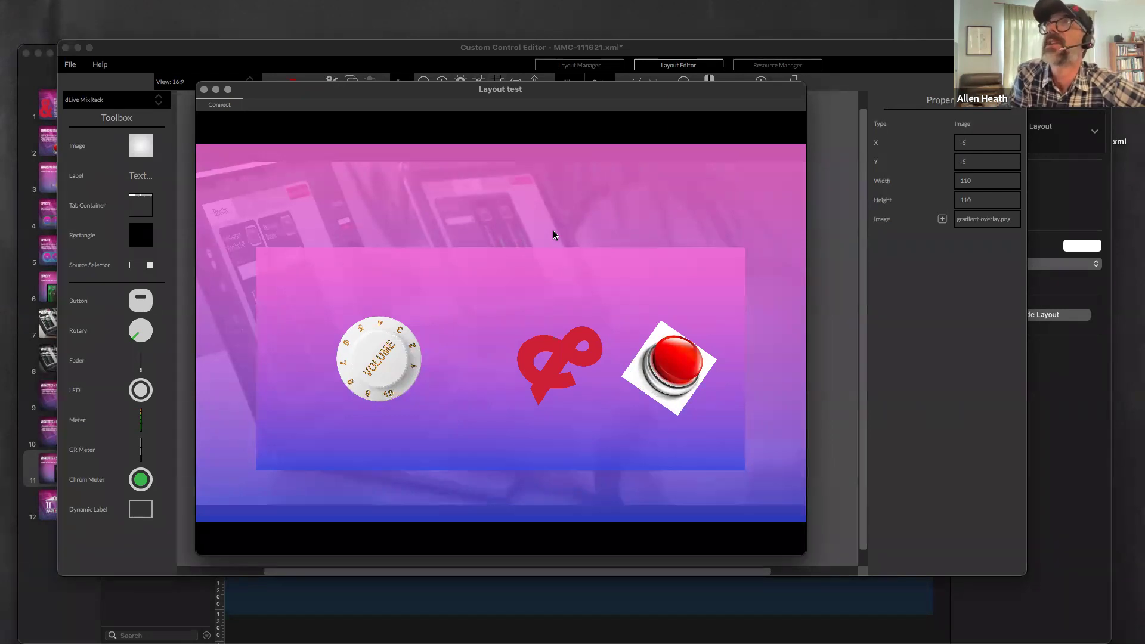
pyautogui.click(672, 350)
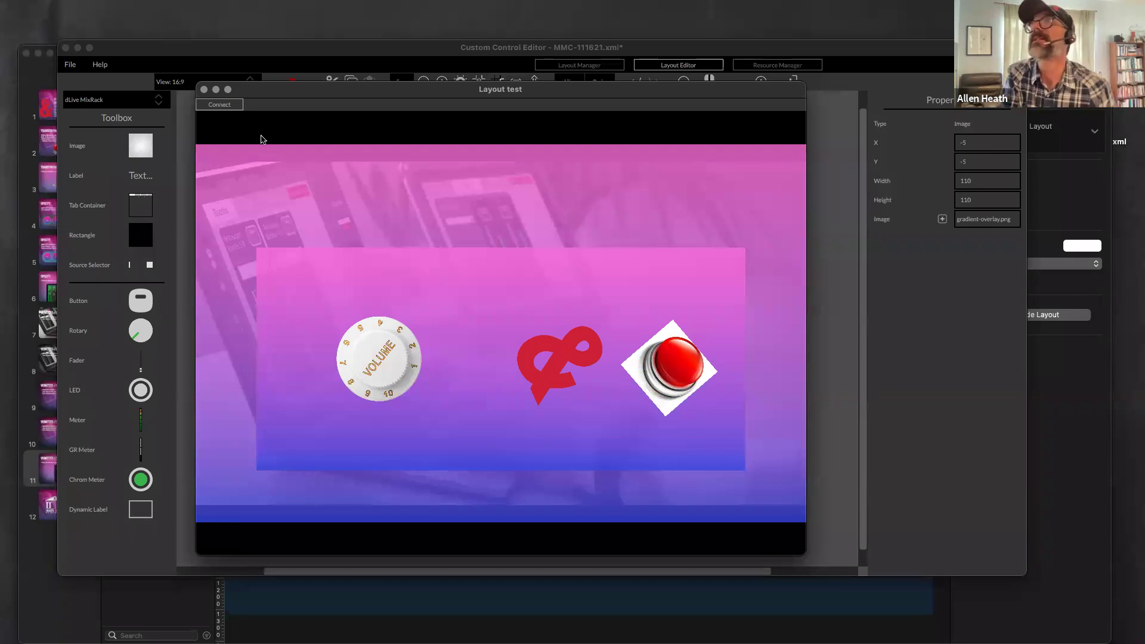
pyautogui.click(204, 90)
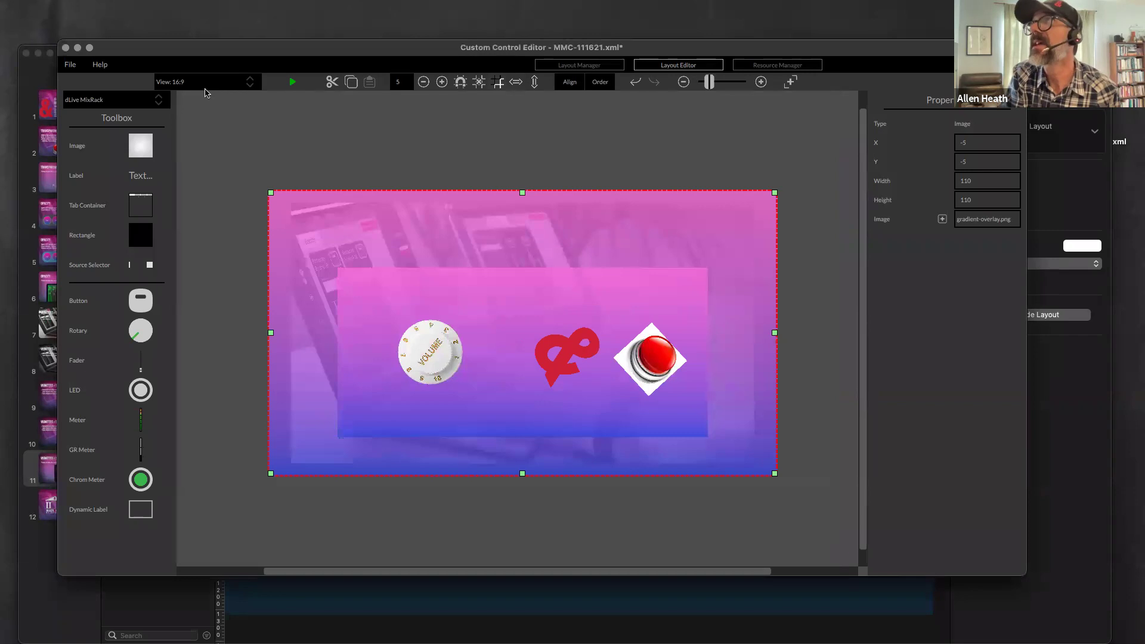
# Move the editor window aside and switch back to Keynote to show the closing question-mark slide 12
pyautogui.moveTo(265, 50); pyautogui.dragTo(286, 107)
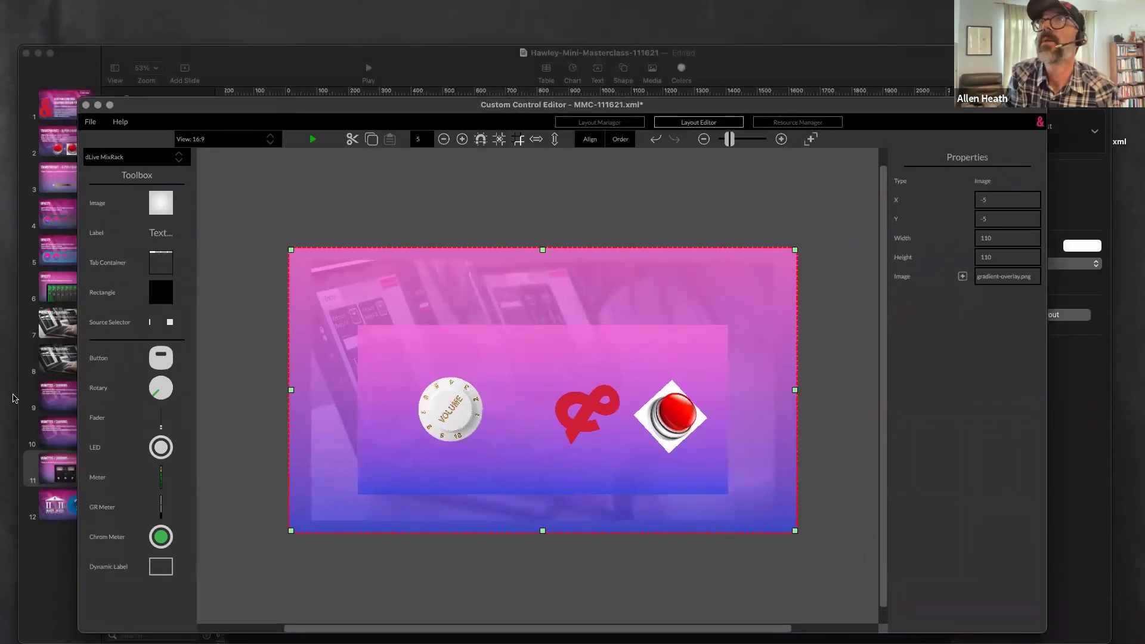
pyautogui.click(58, 507)
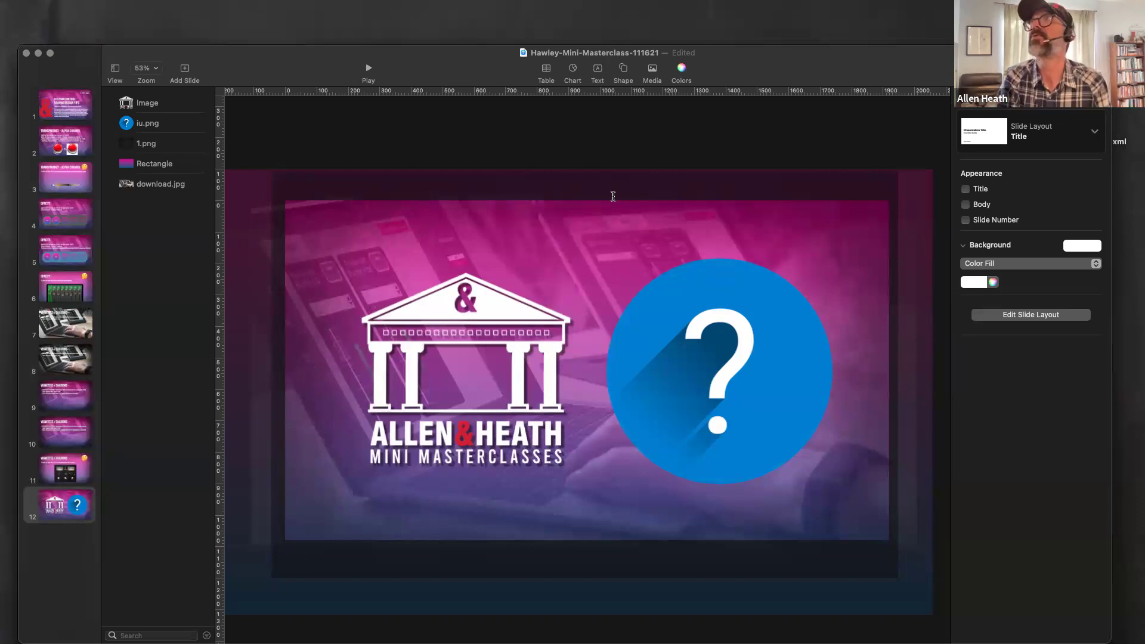
# Switch to Custom Control Editor, review the layout's details in the Layout Manager, and close them without changes
pyautogui.moveTo(545, 623)
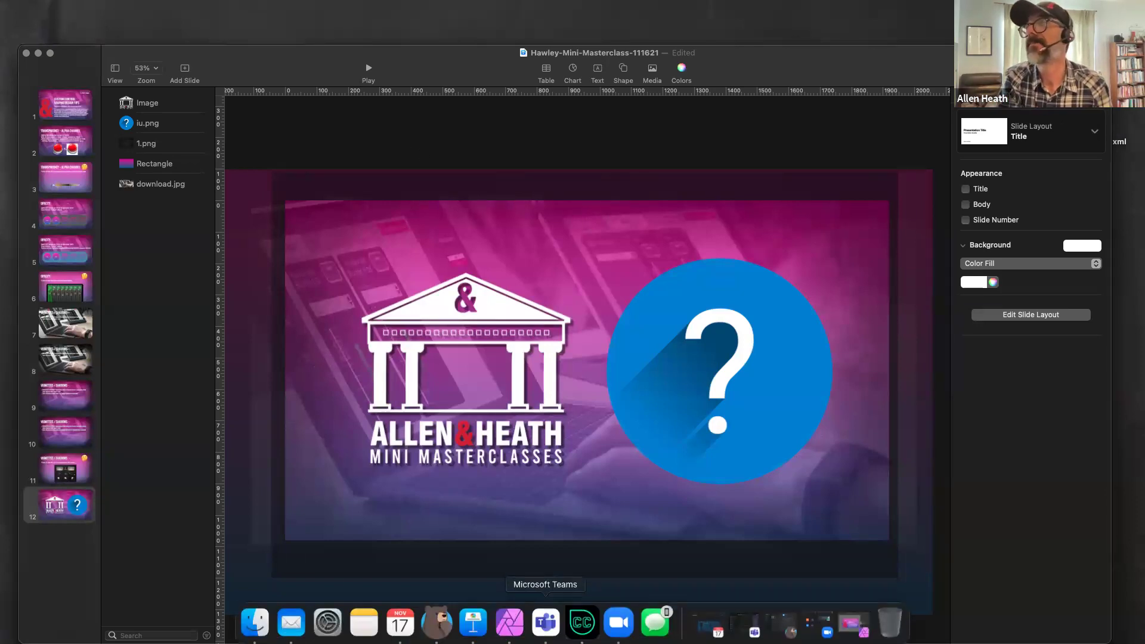
pyautogui.click(582, 618)
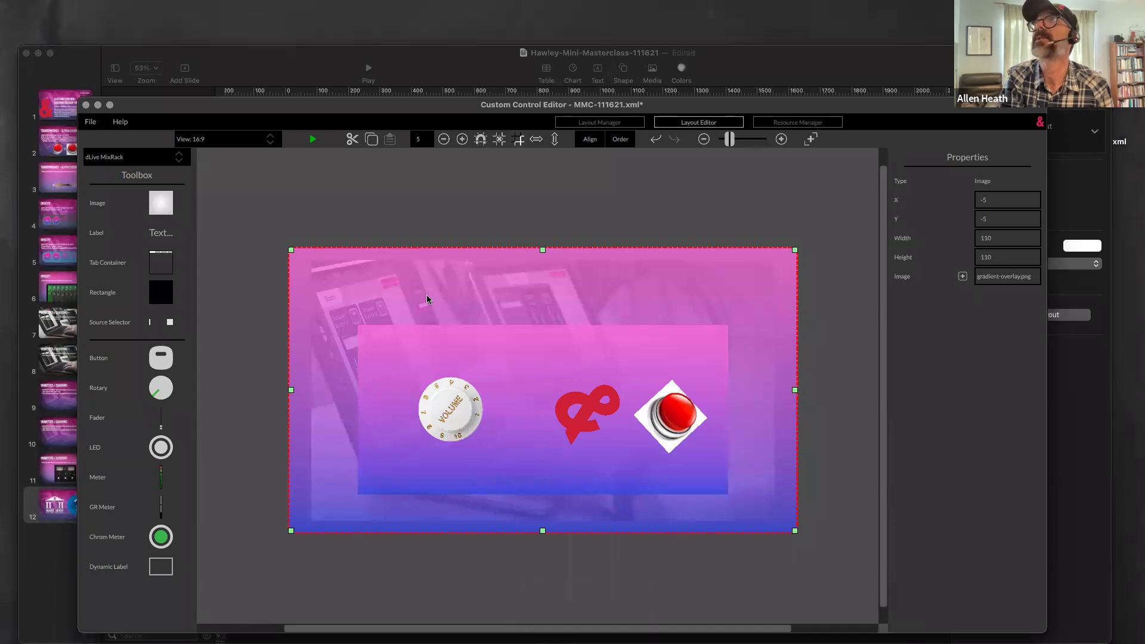
pyautogui.click(392, 196)
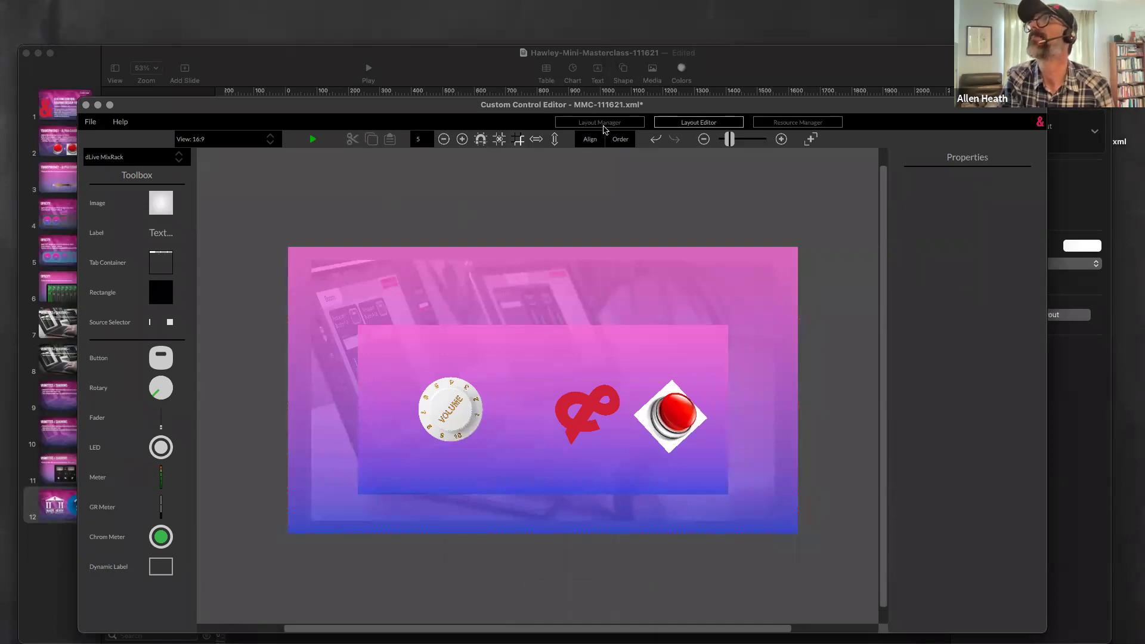
pyautogui.click(602, 124)
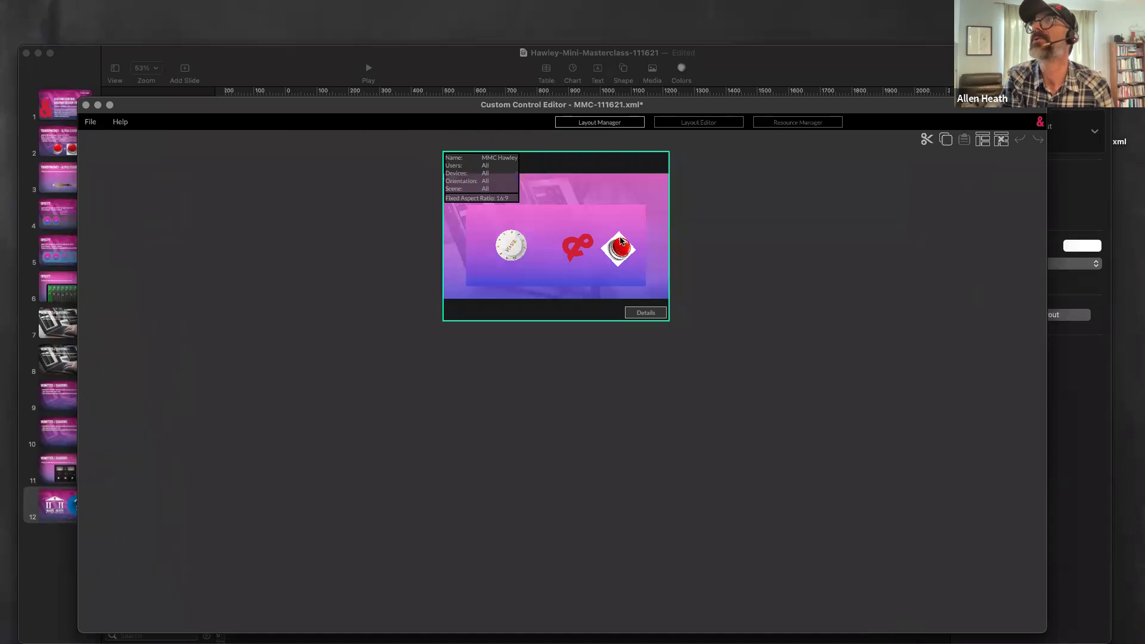
pyautogui.doubleClick(523, 198)
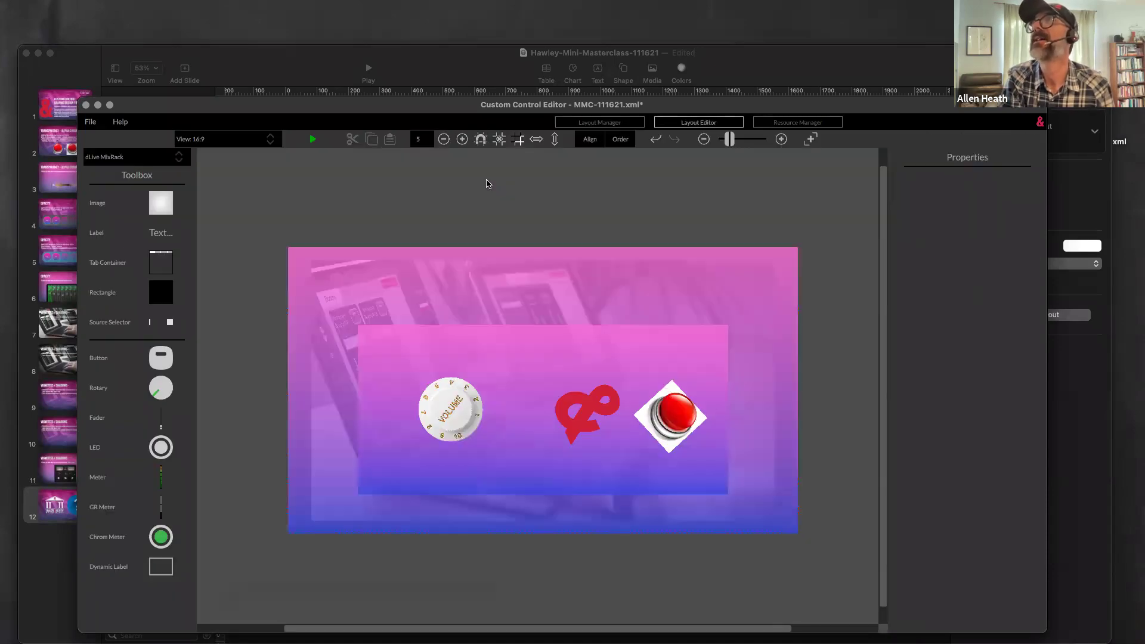
pyautogui.click(589, 122)
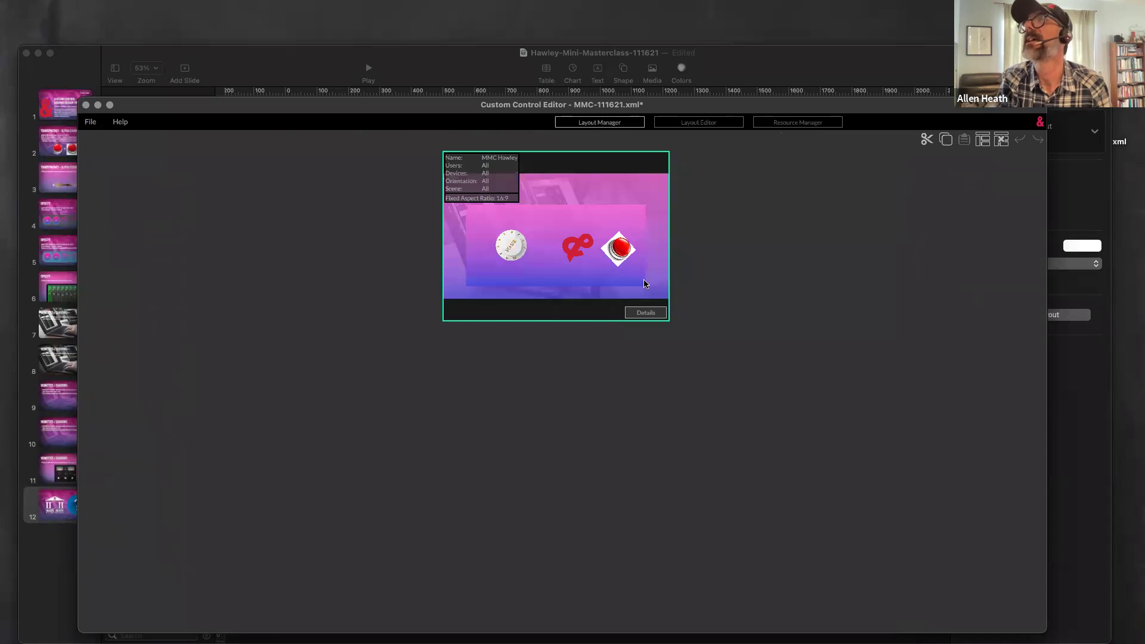
pyautogui.click(650, 312)
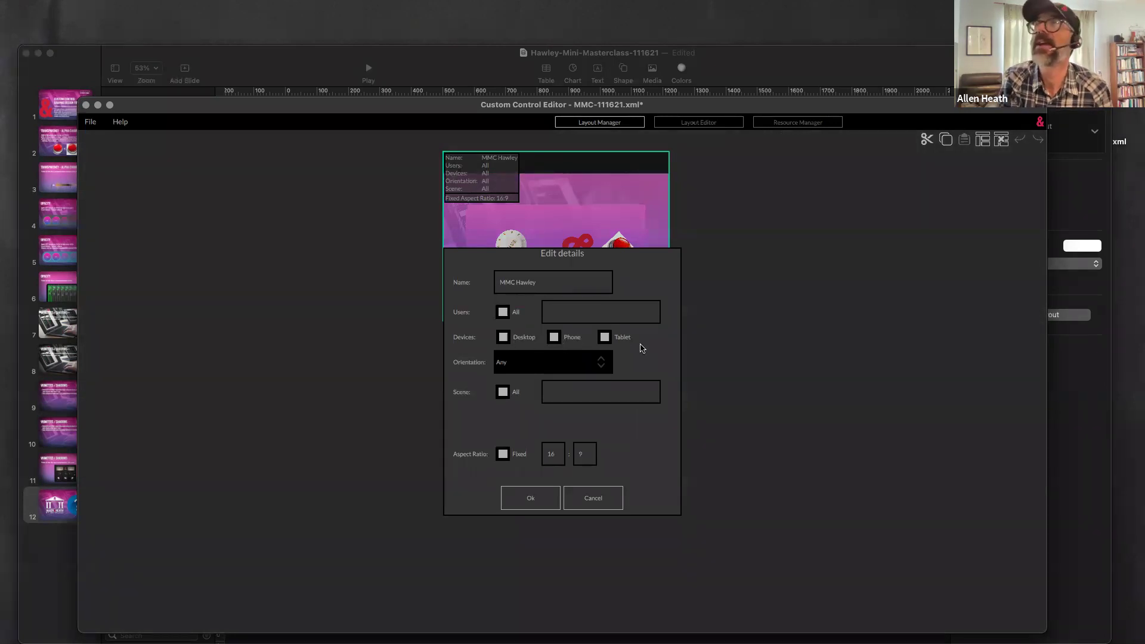
pyautogui.click(602, 497)
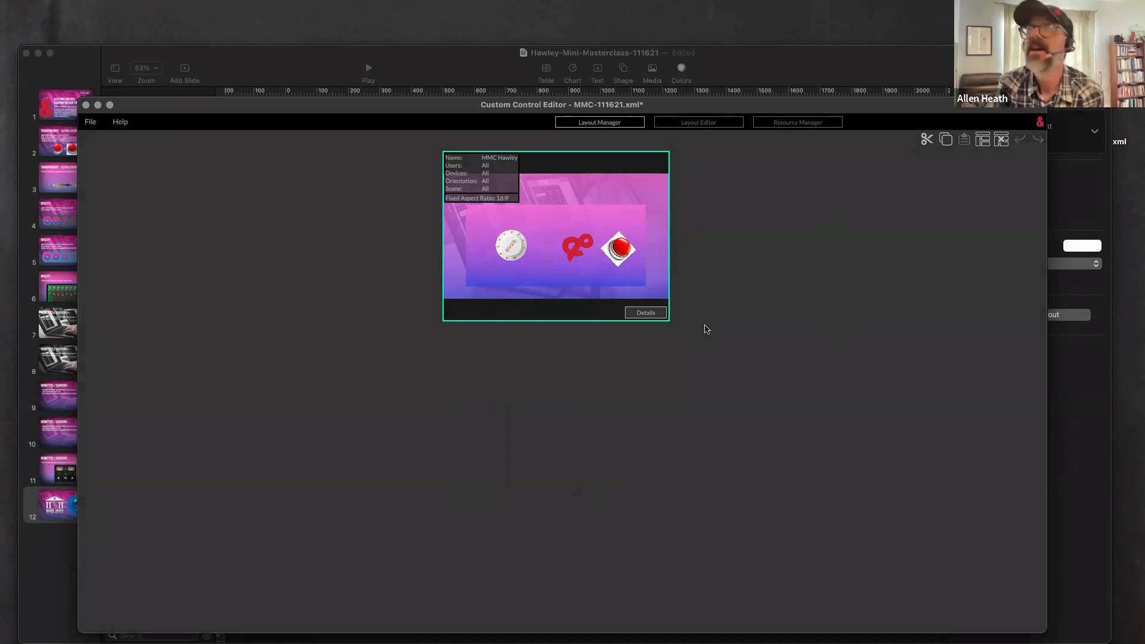
# Reopen the layout for editing and add a fader beside the volume knob at X 15, Y 35, 5 wide and 50 high
pyautogui.doubleClick(588, 249)
pyautogui.click(429, 425)
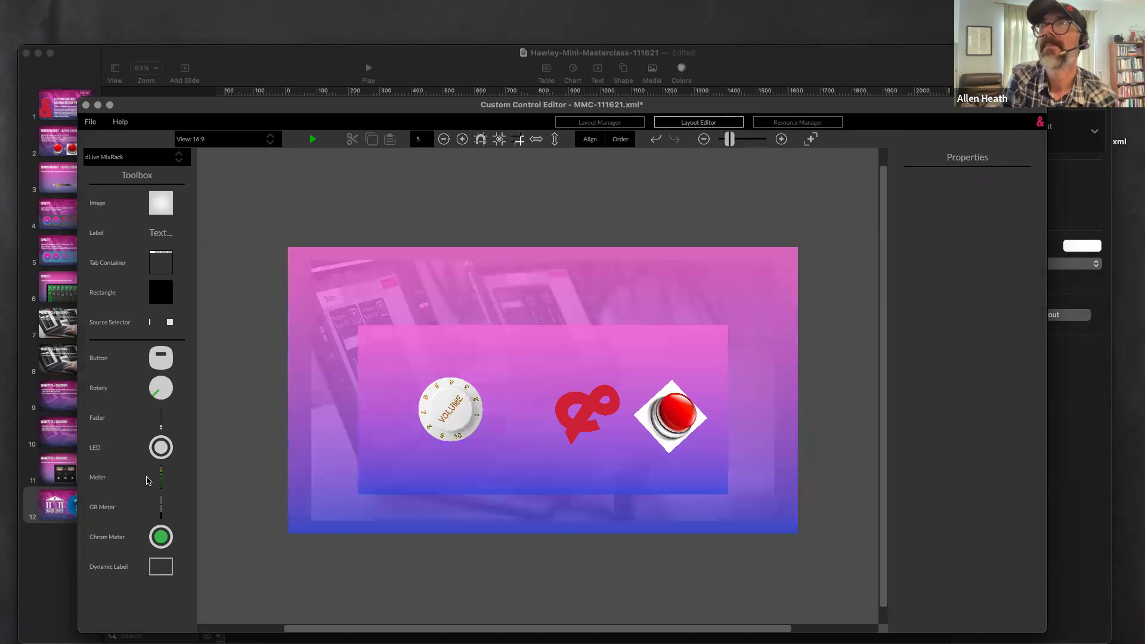
pyautogui.moveTo(162, 418); pyautogui.dragTo(387, 374)
pyautogui.moveTo(390, 441); pyautogui.dragTo(419, 499)
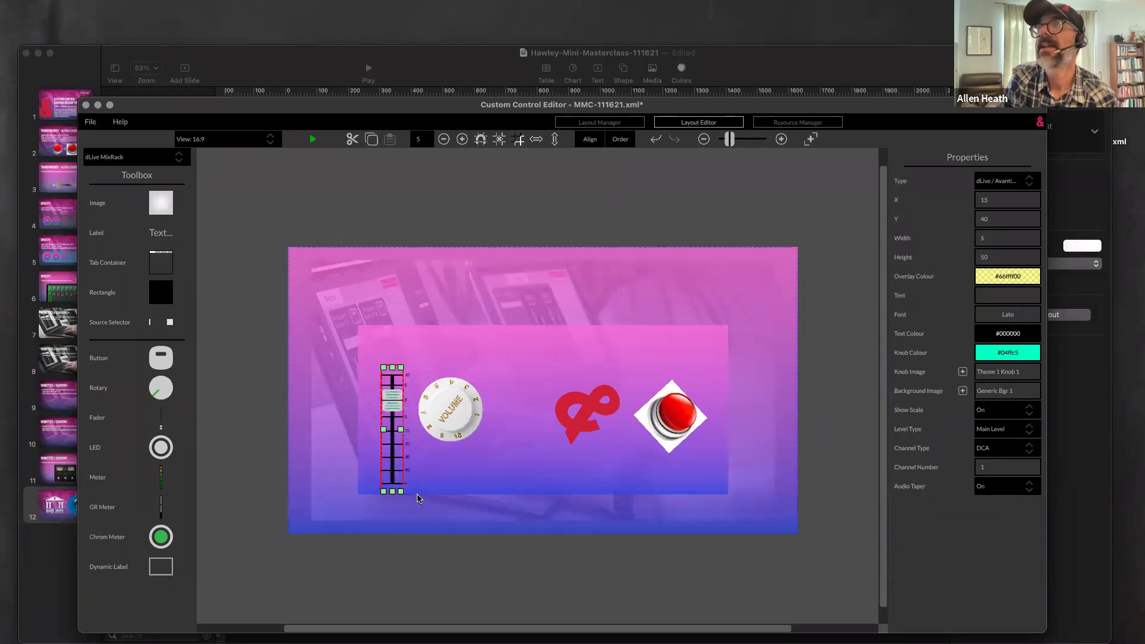
pyautogui.moveTo(393, 459); pyautogui.dragTo(392, 446)
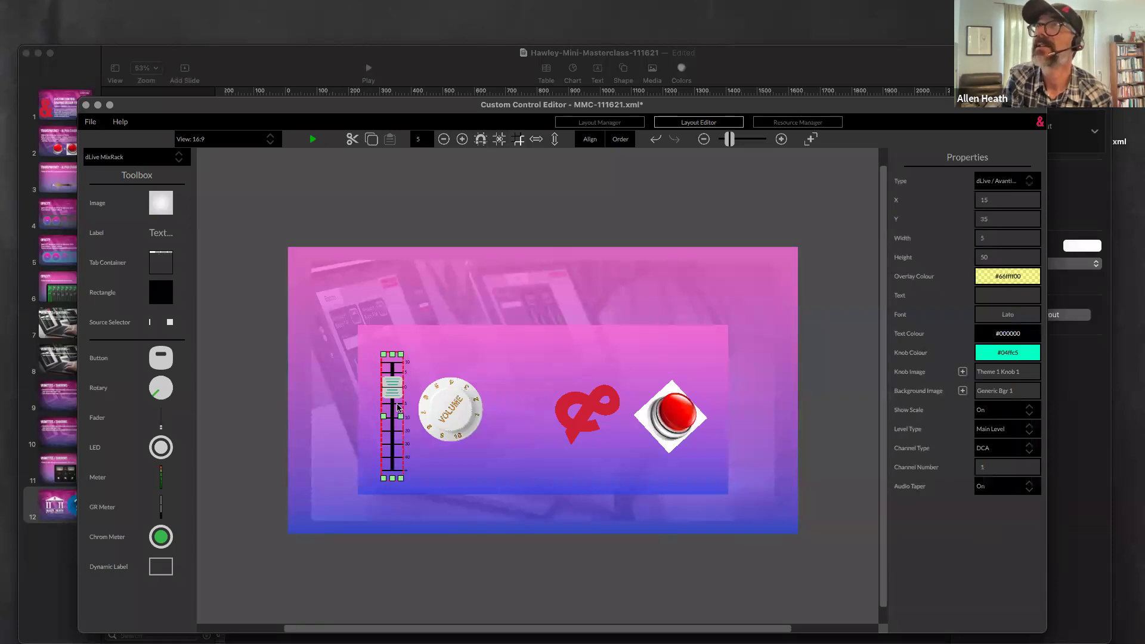
# Compare Generic Bgr 2 and Generic Bgr 1 as the fader's background image, and apply Generic Bgr 3
pyautogui.click(1001, 392)
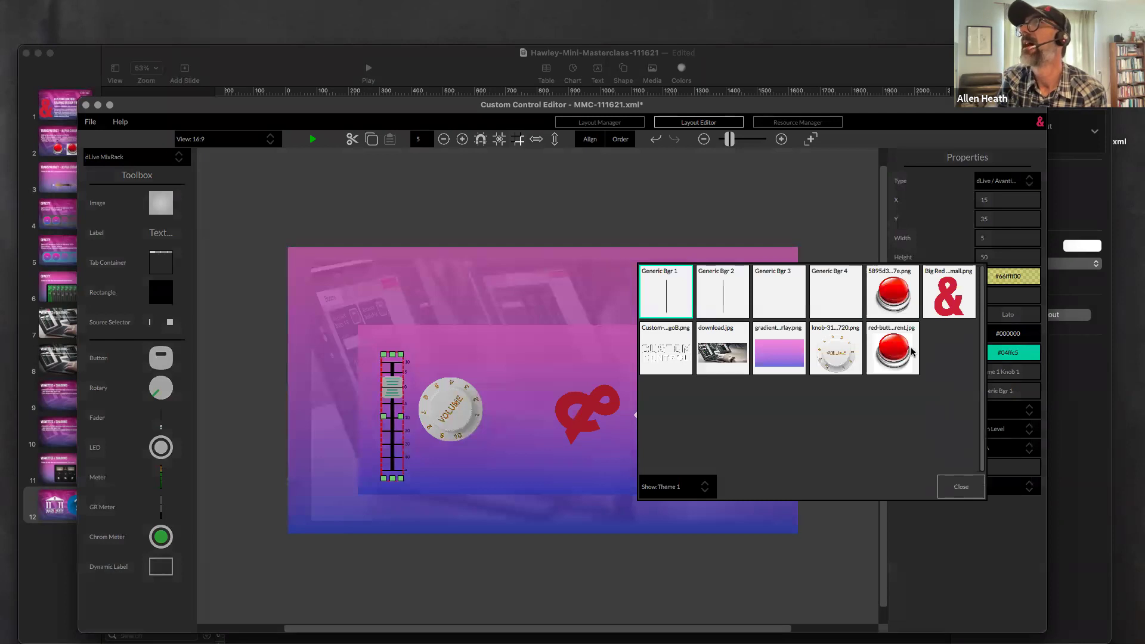
pyautogui.click(721, 294)
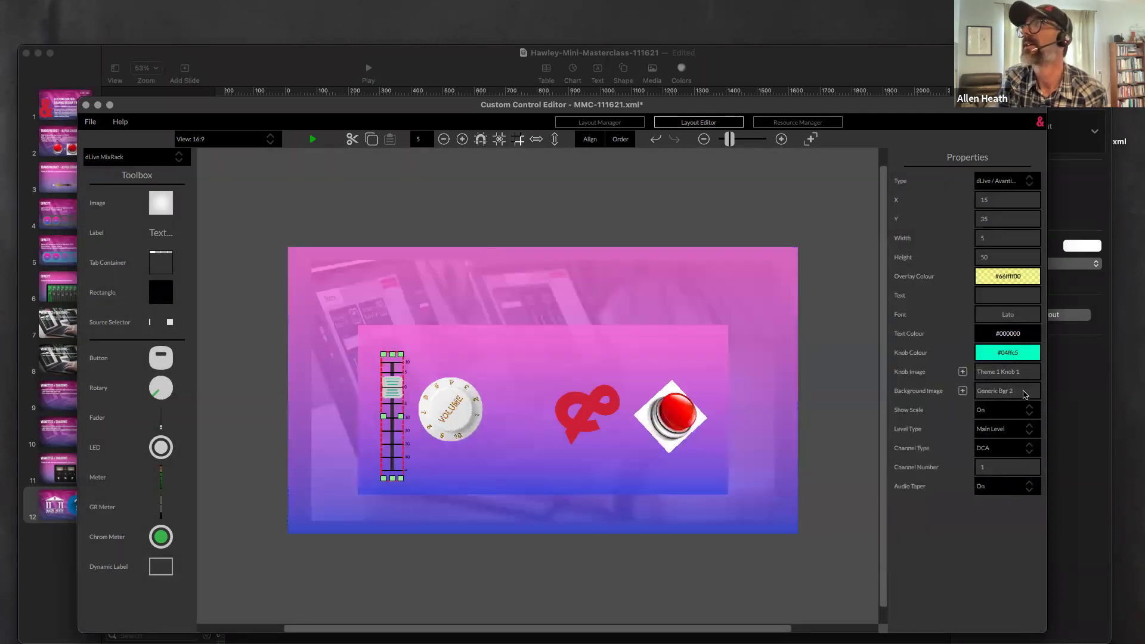
pyautogui.click(992, 389)
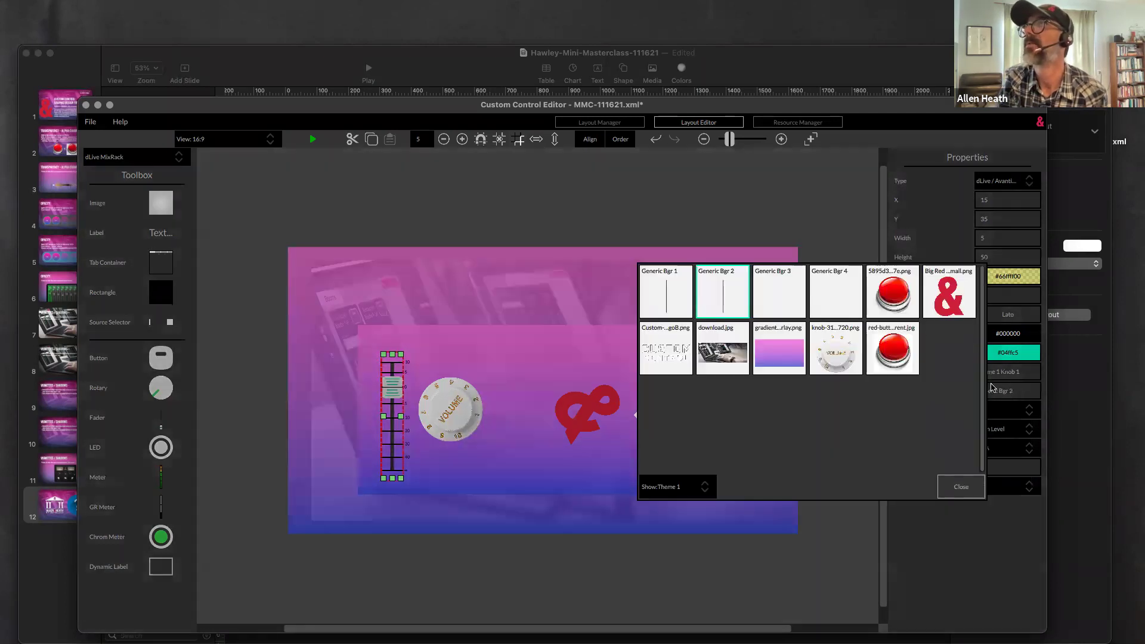
pyautogui.click(683, 304)
pyautogui.click(1006, 394)
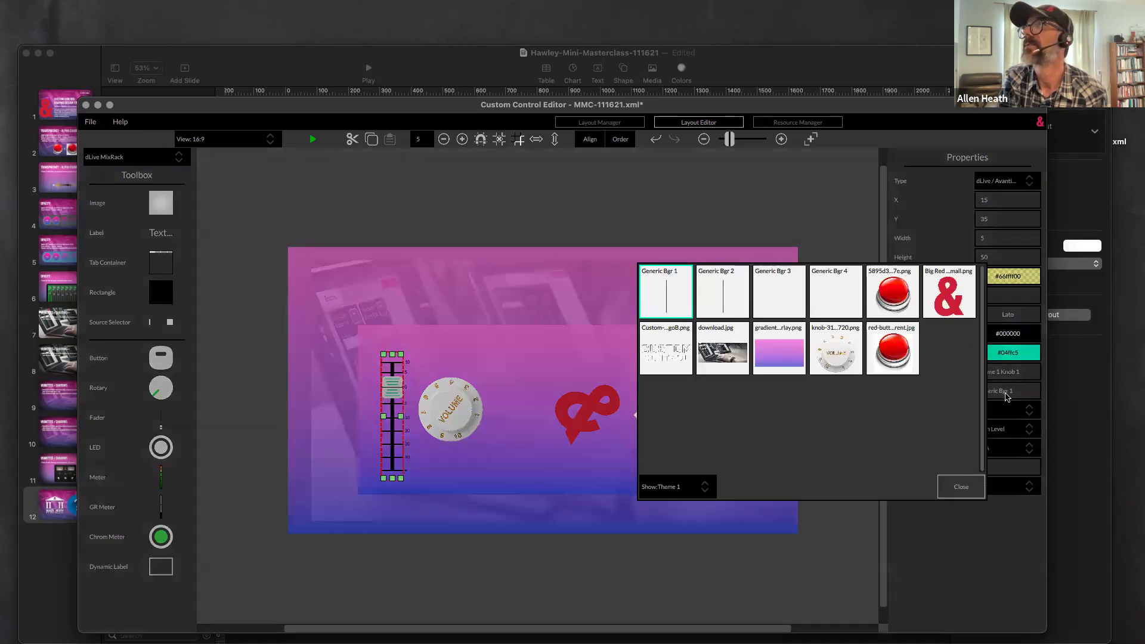
pyautogui.click(775, 295)
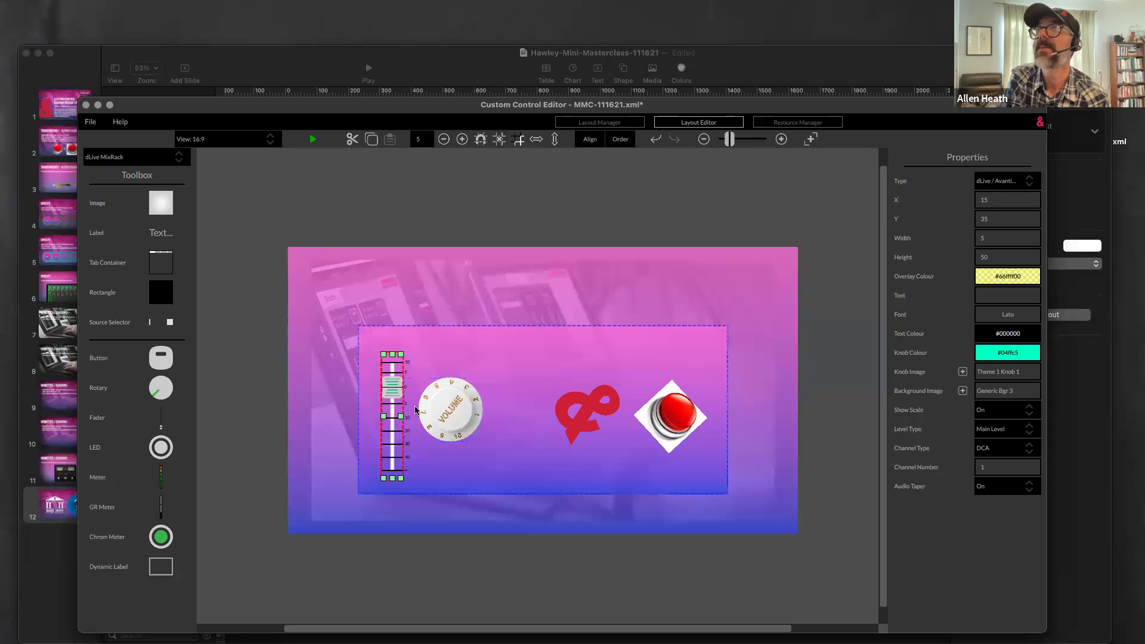
# Widen the volume knob to 20 and move it onto the ampersand rotary at X 50, Y 45
pyautogui.moveTo(484, 441); pyautogui.dragTo(500, 442)
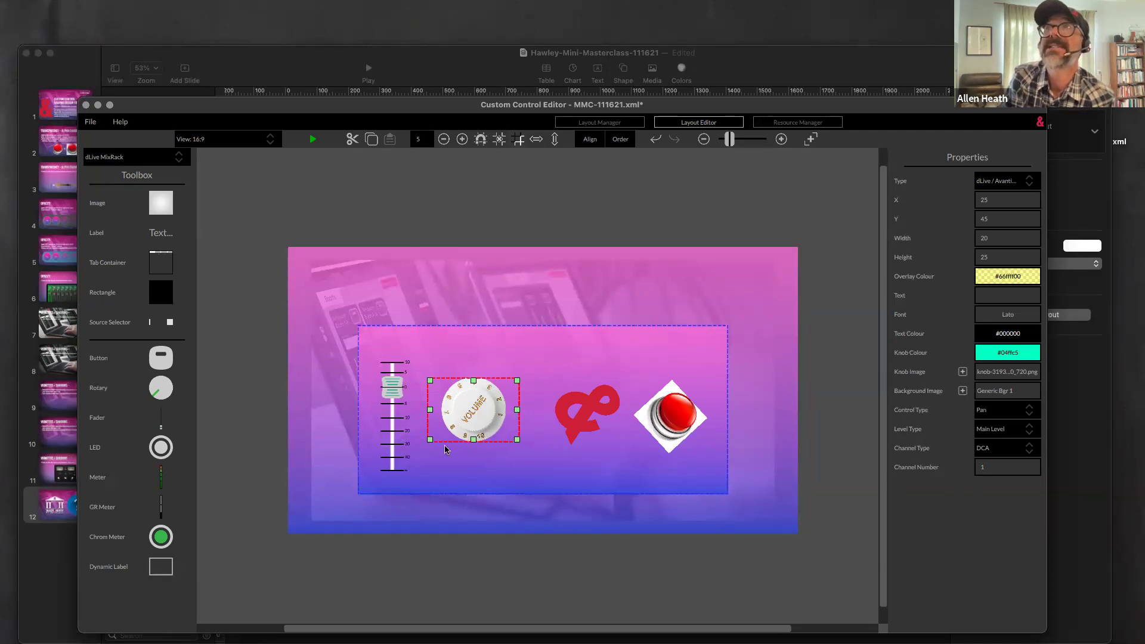
pyautogui.moveTo(474, 407); pyautogui.dragTo(580, 409)
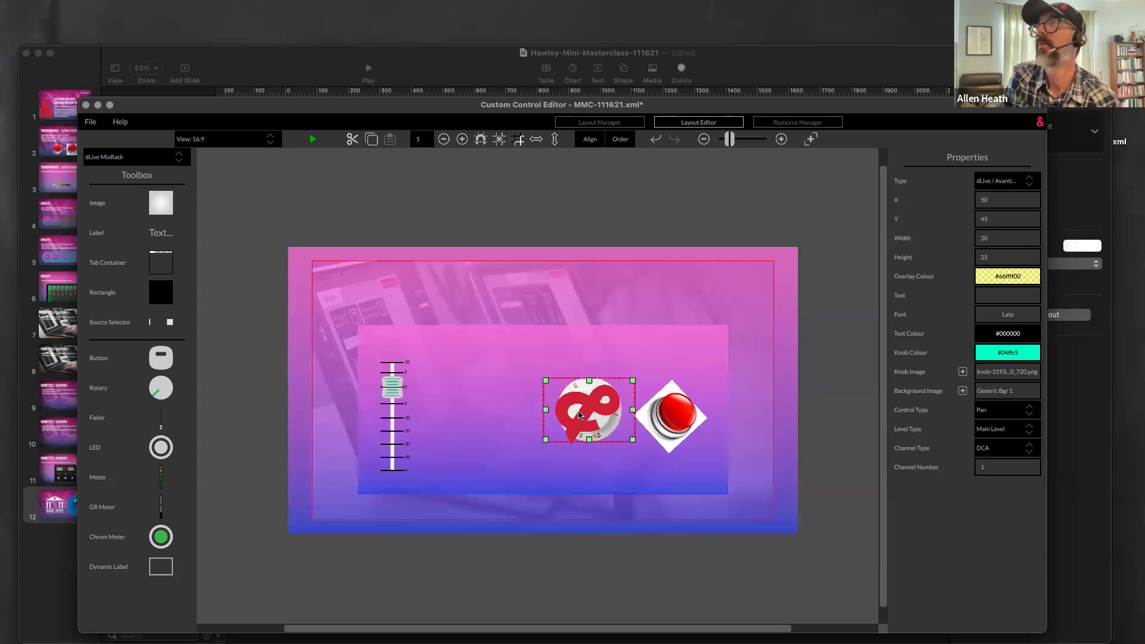
pyautogui.moveTo(579, 415)
pyautogui.mouseDown()
pyautogui.moveTo(579, 400)
pyautogui.moveTo(576, 415)
pyautogui.mouseUp()
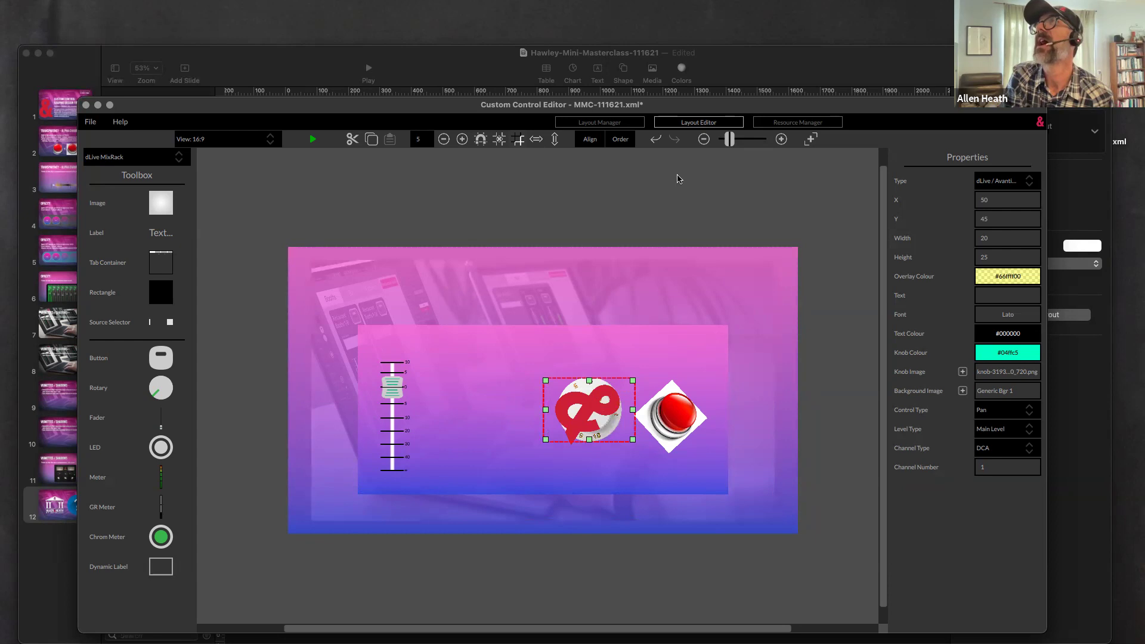
# Bring the volume knob forwards over the ampersand, send it to the back of the layout, and deselect it
pyautogui.click(621, 142)
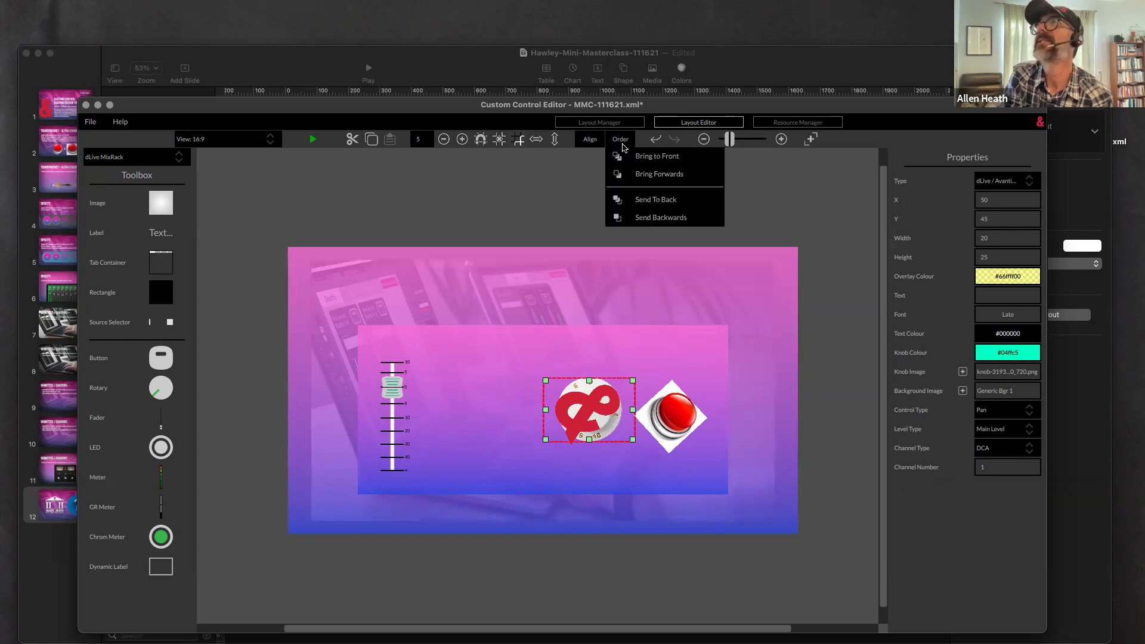
pyautogui.click(649, 174)
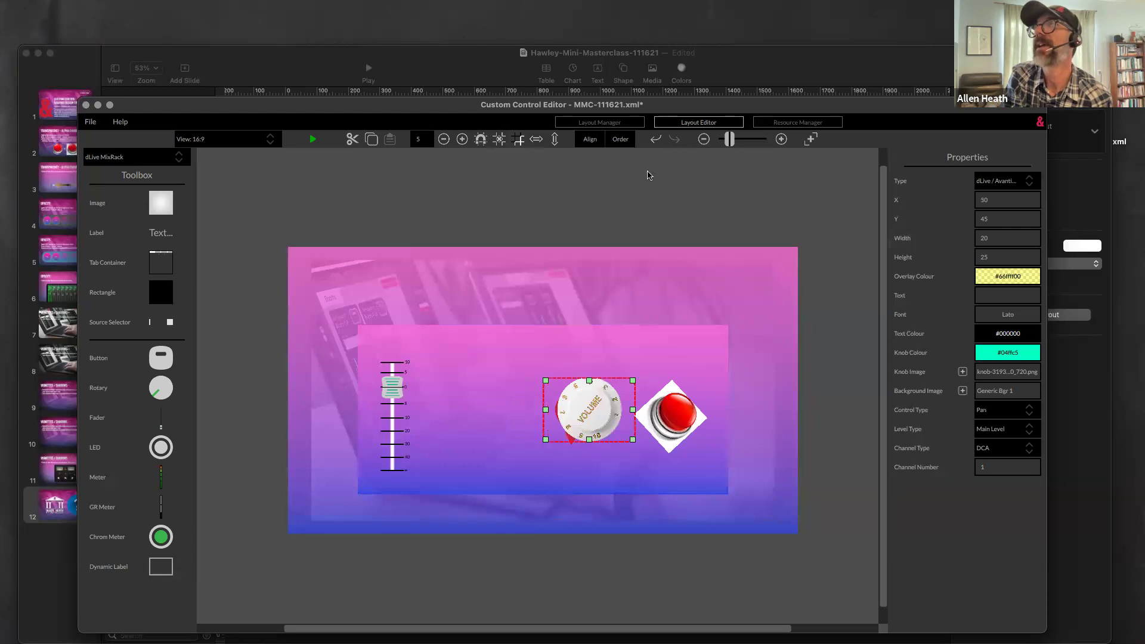
pyautogui.click(623, 142)
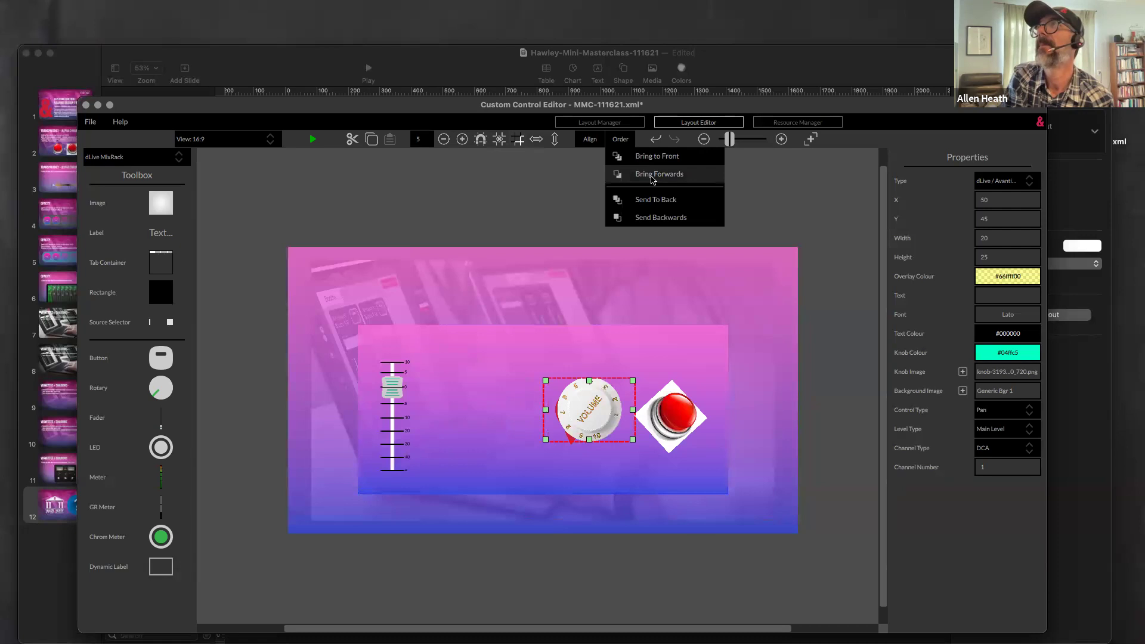
pyautogui.click(653, 200)
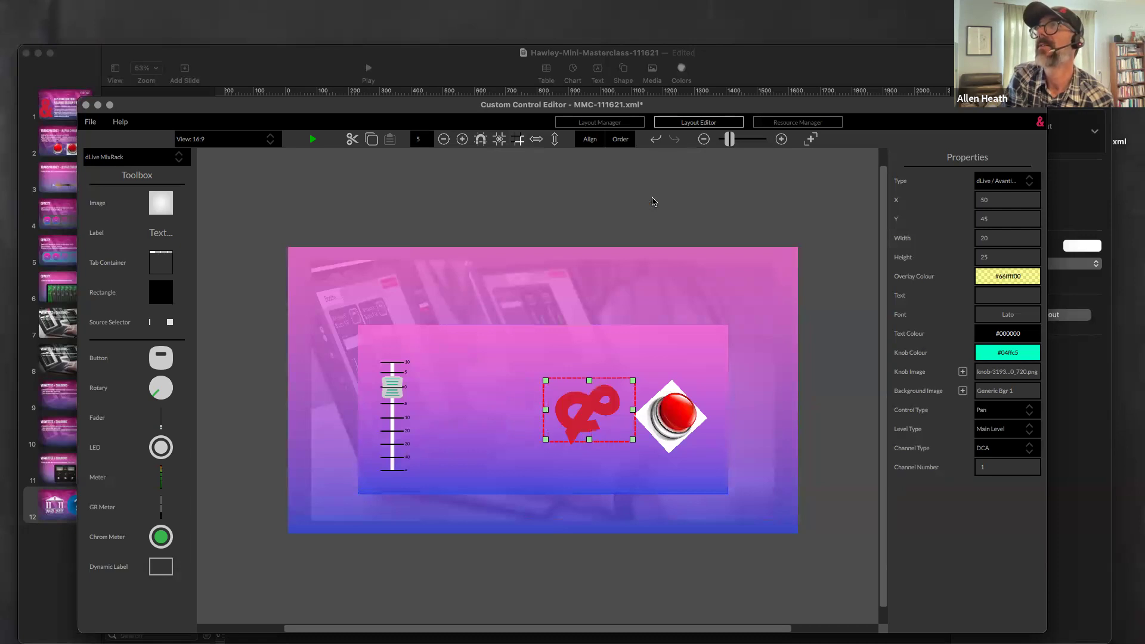
pyautogui.click(622, 206)
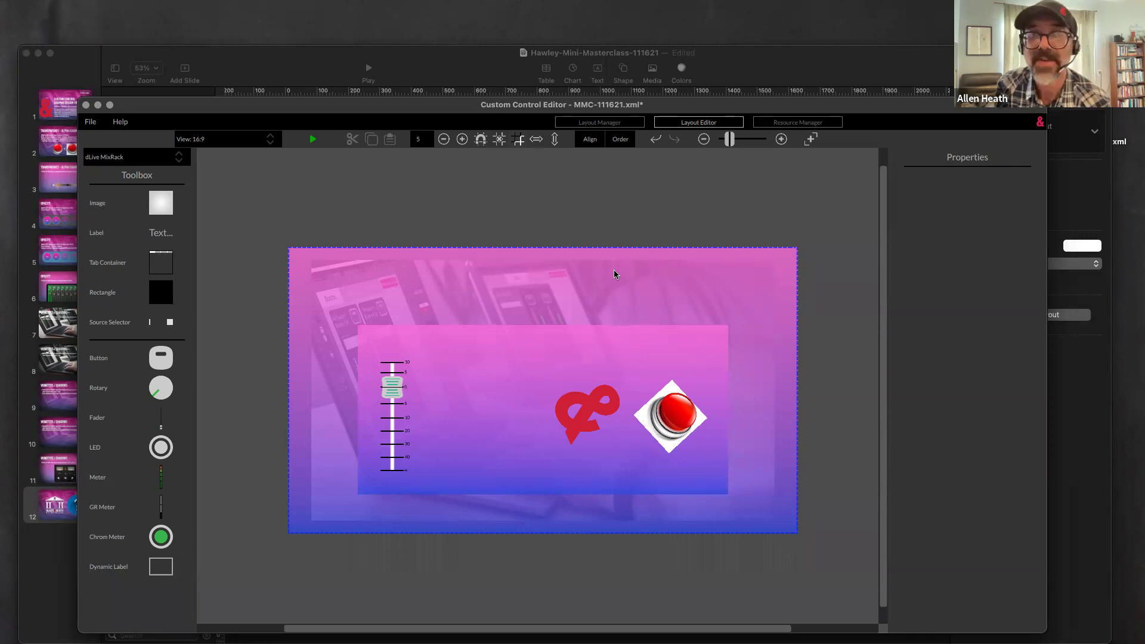
pyautogui.click(255, 187)
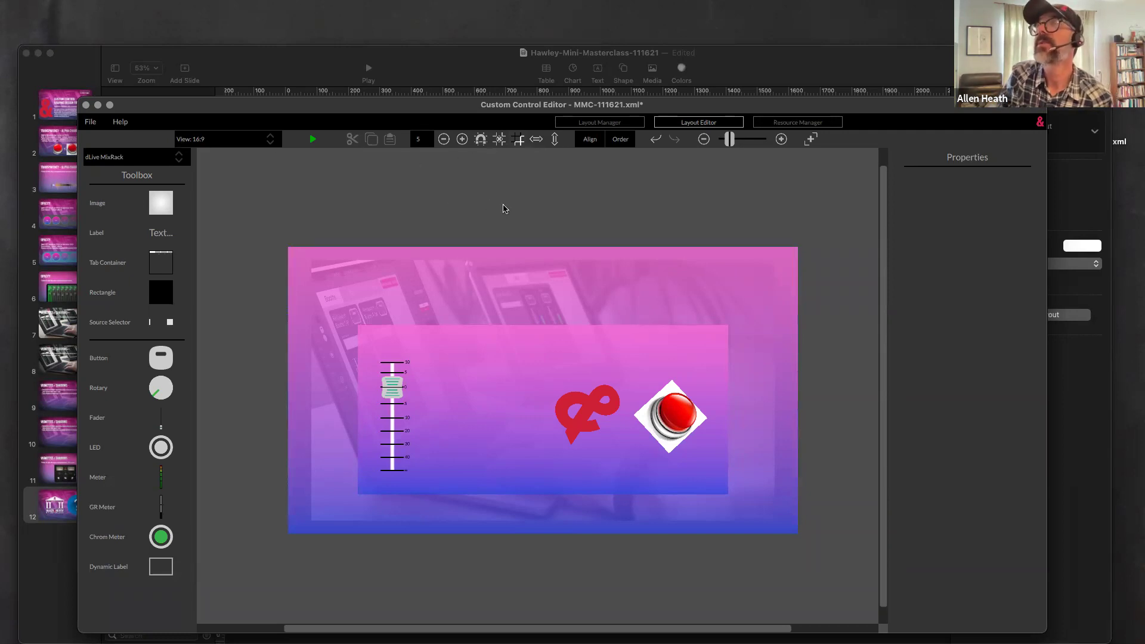
pyautogui.click(395, 388)
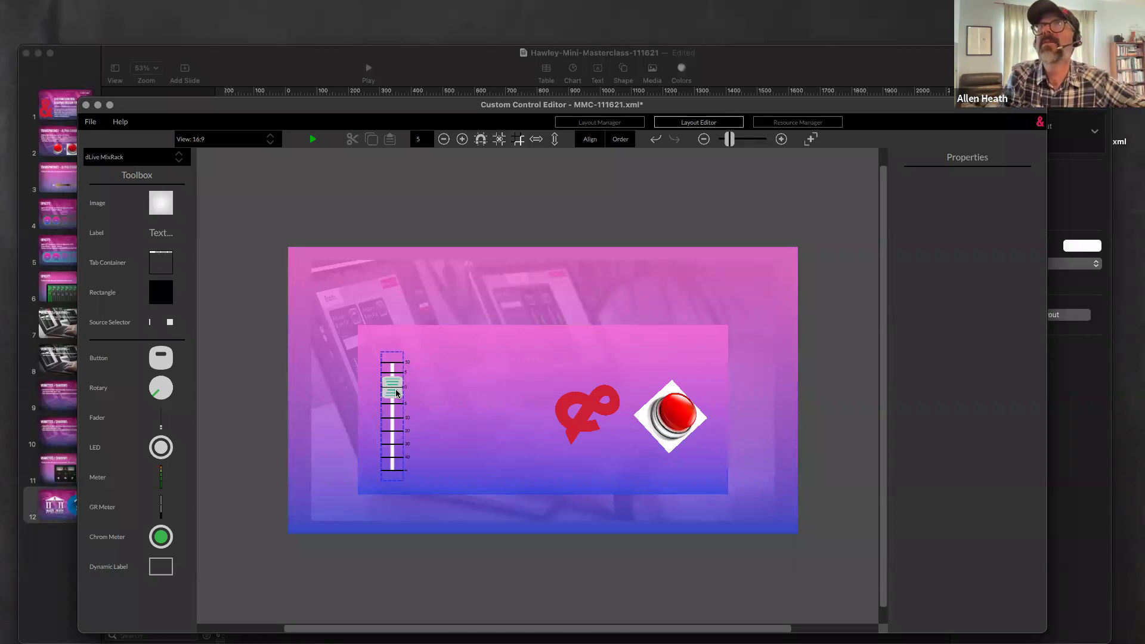
pyautogui.click(477, 389)
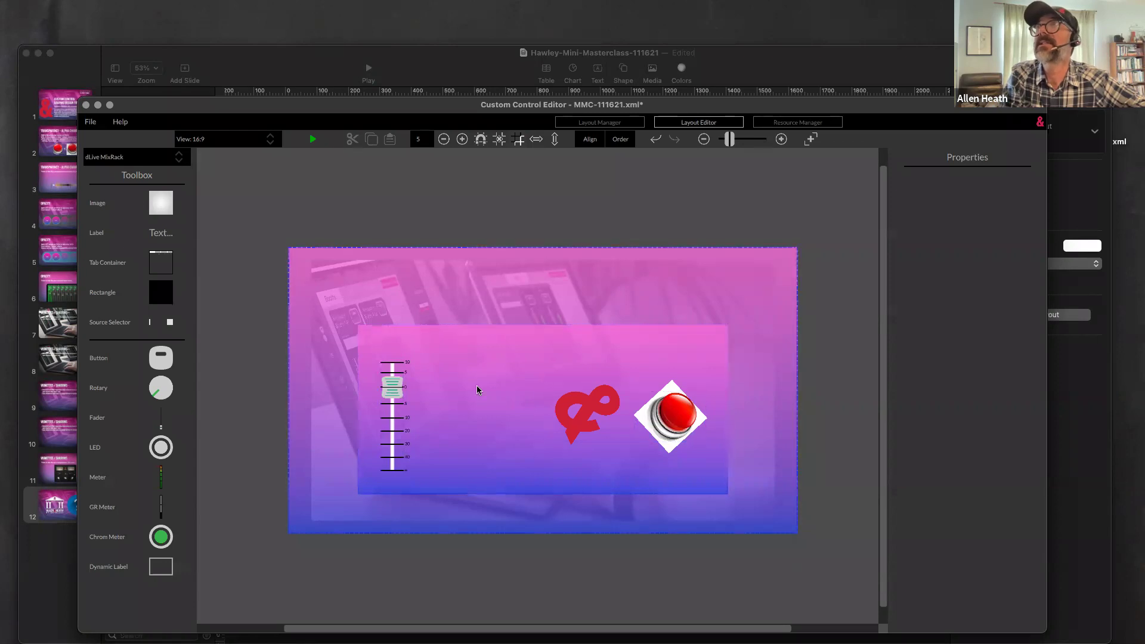
pyautogui.click(441, 231)
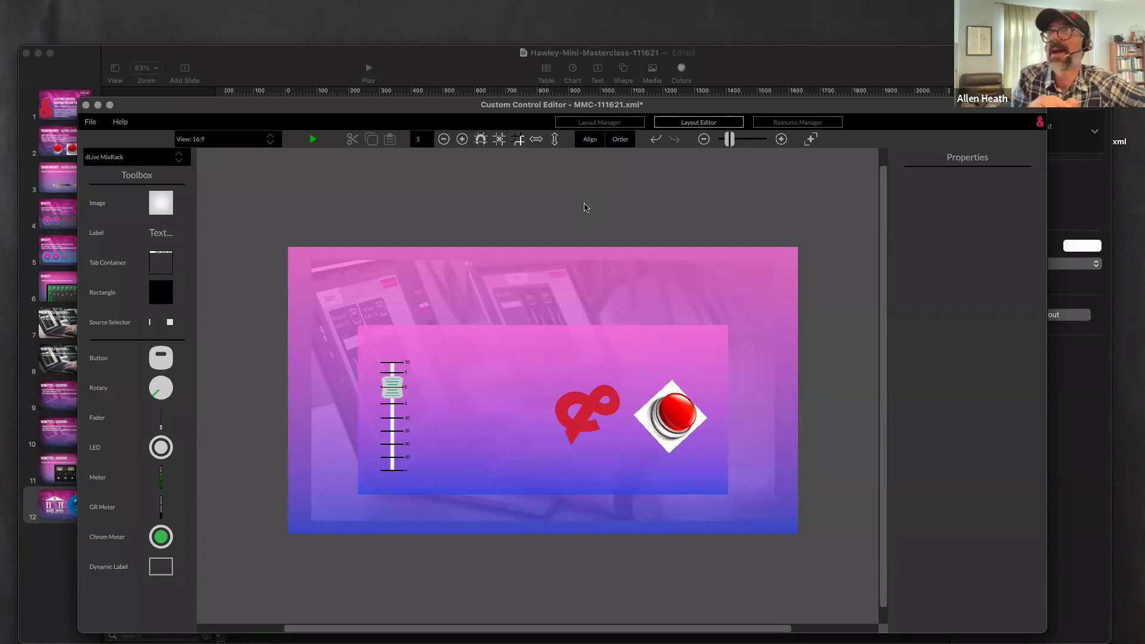
# Open the web browser, search for "graphic button png" images, and preview the red sewing button from freepngimg.com
pyautogui.moveTo(473, 620)
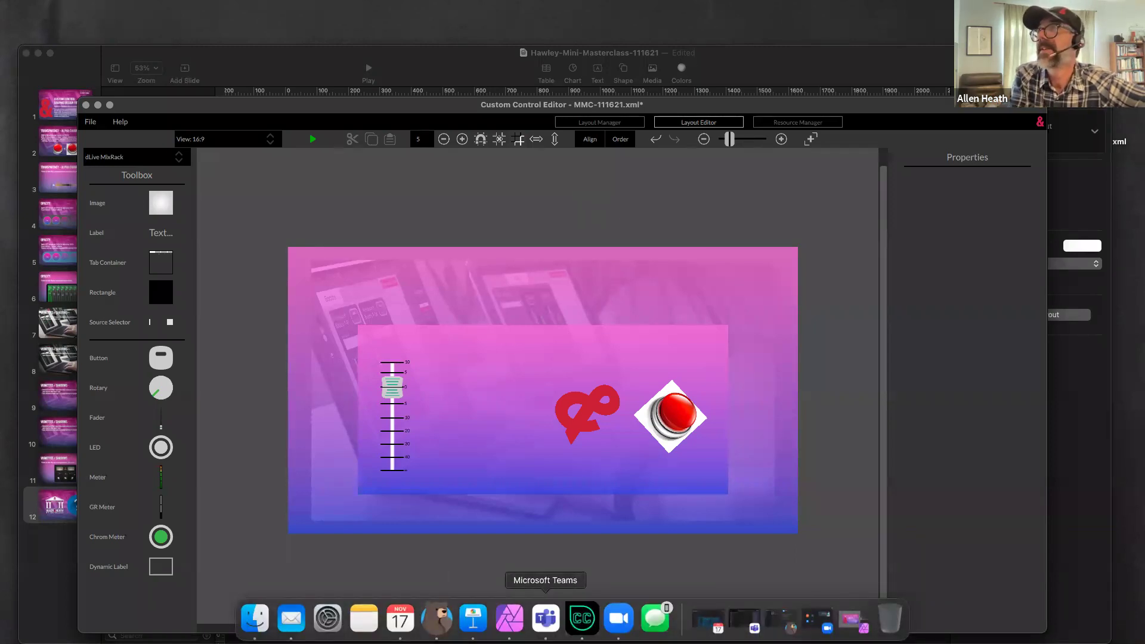
pyautogui.press('F4')
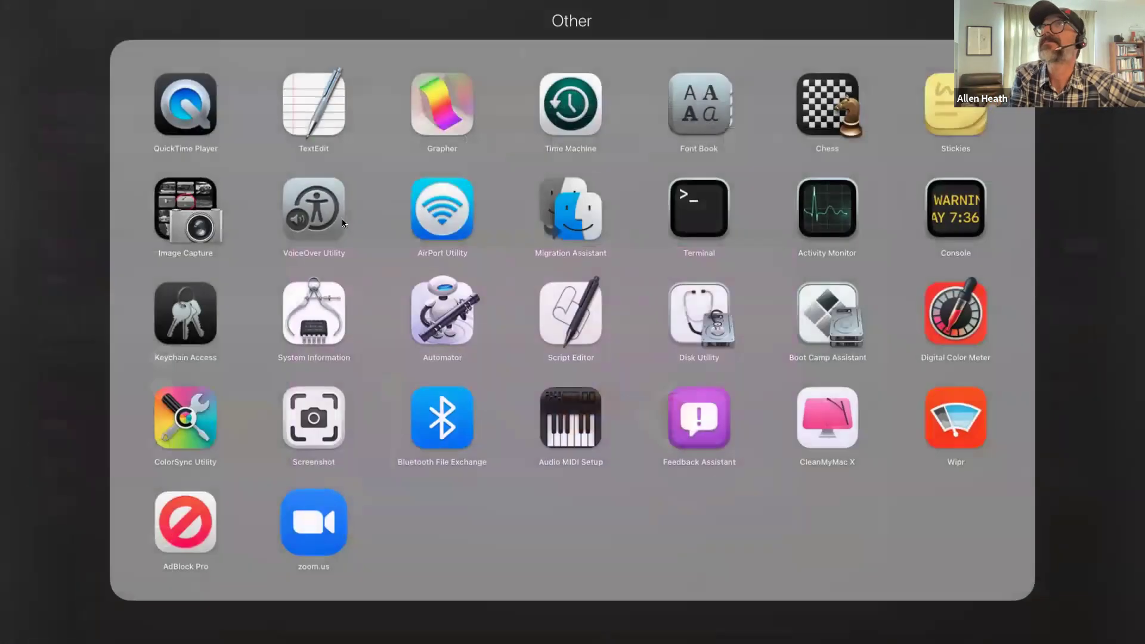
pyautogui.click(86, 290)
pyautogui.click(314, 83)
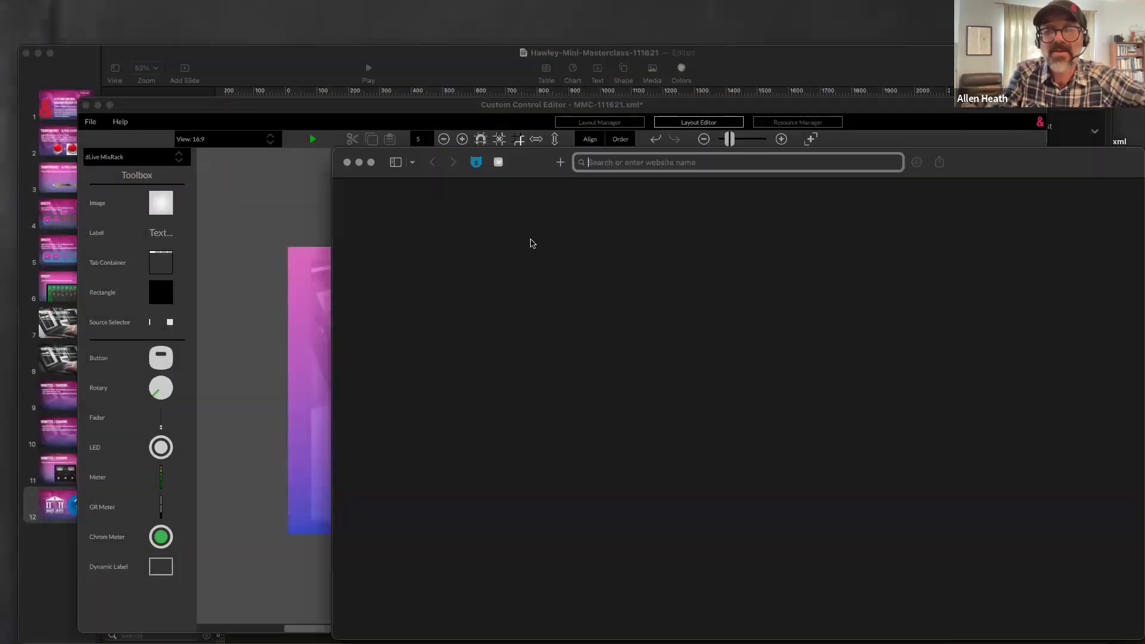
pyautogui.write('graphic button png')
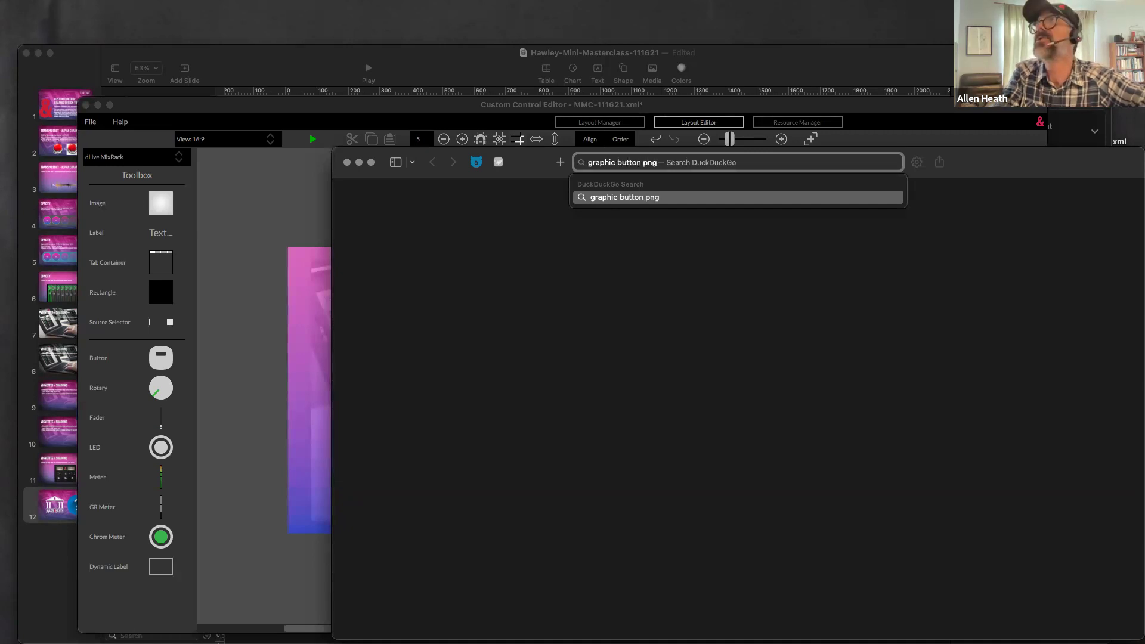
pyautogui.press('Return')
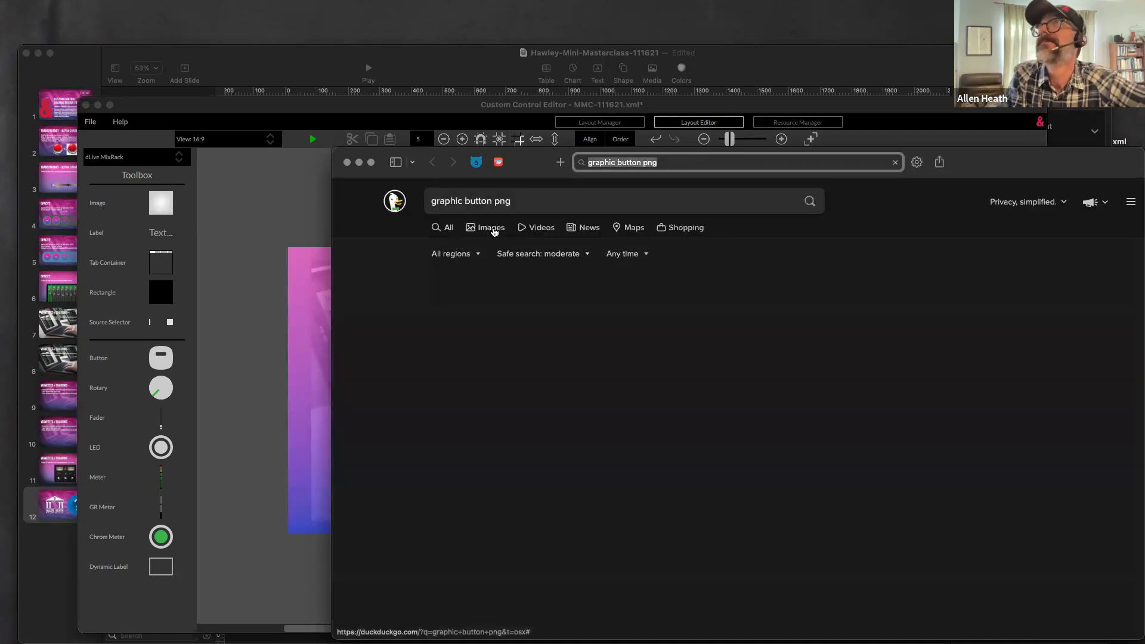
pyautogui.click(490, 230)
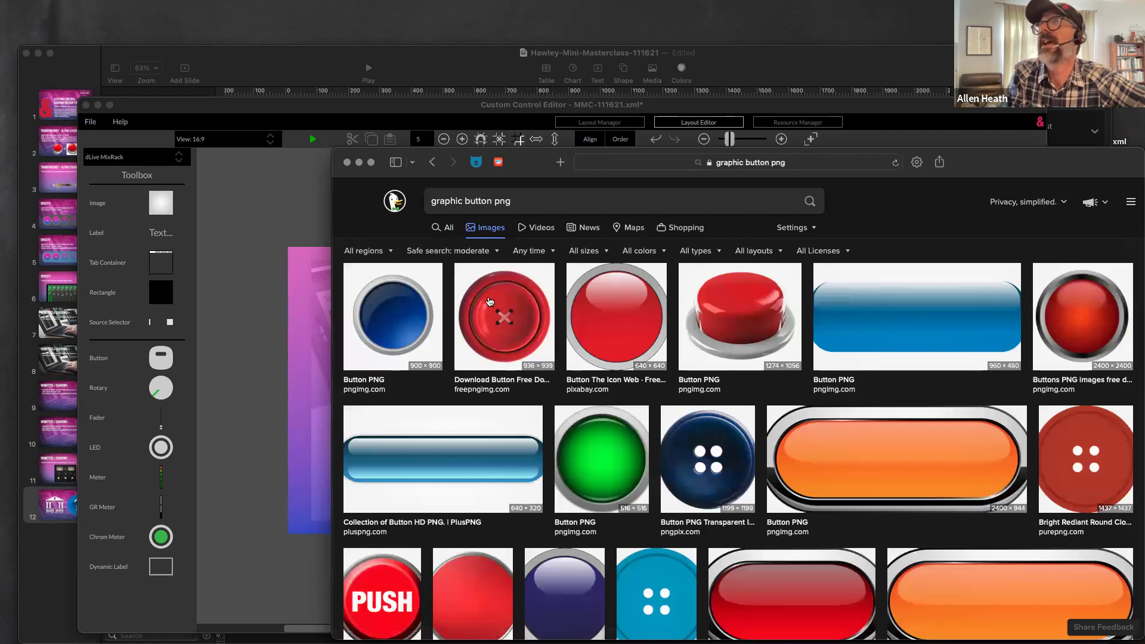
pyautogui.click(501, 326)
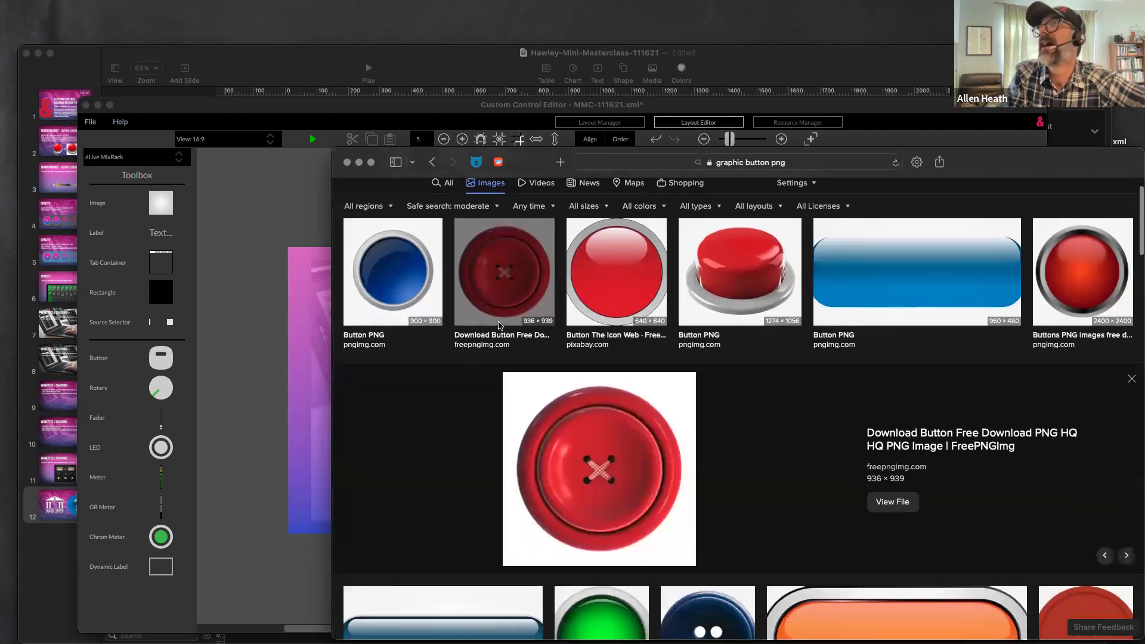
# Examine the red sewing button preview for a transparent background and browse further down the button image results
pyautogui.moveTo(619, 424); pyautogui.dragTo(586, 432)
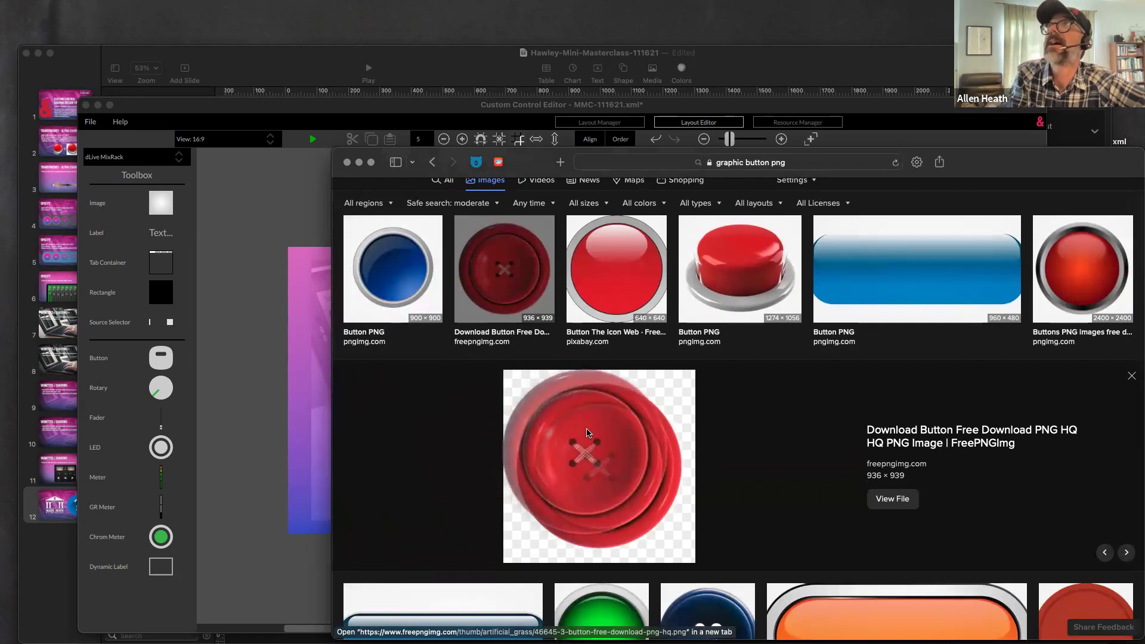
pyautogui.moveTo(587, 432); pyautogui.dragTo(587, 433)
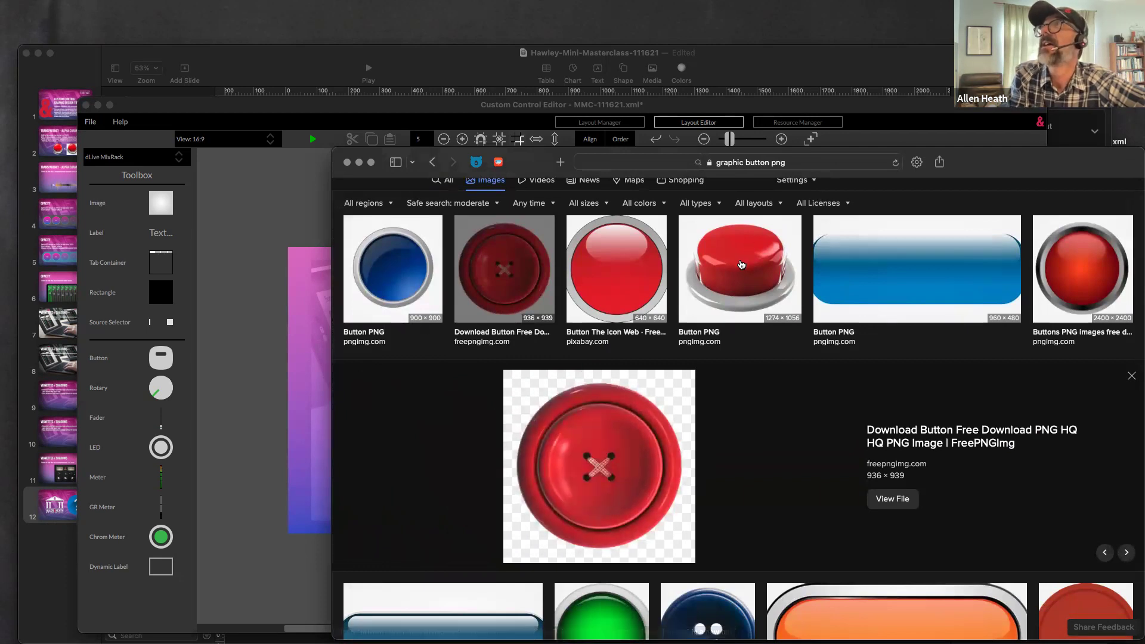
pyautogui.scroll(-10, 576, 465)
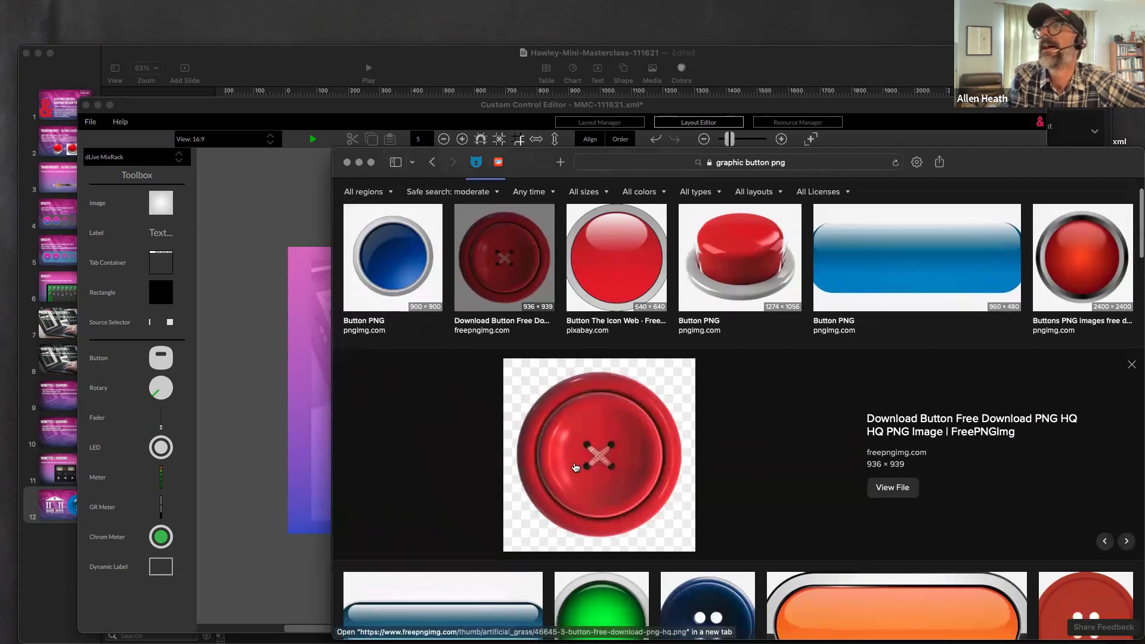
pyautogui.scroll(-10, 575, 467)
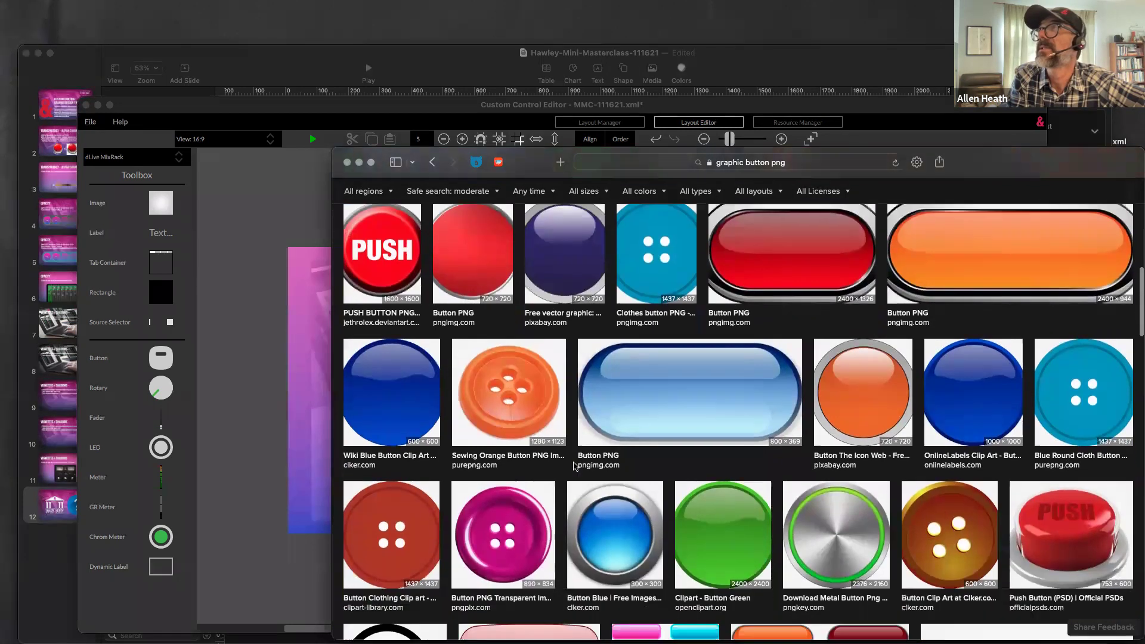
pyautogui.scroll(-10, 576, 466)
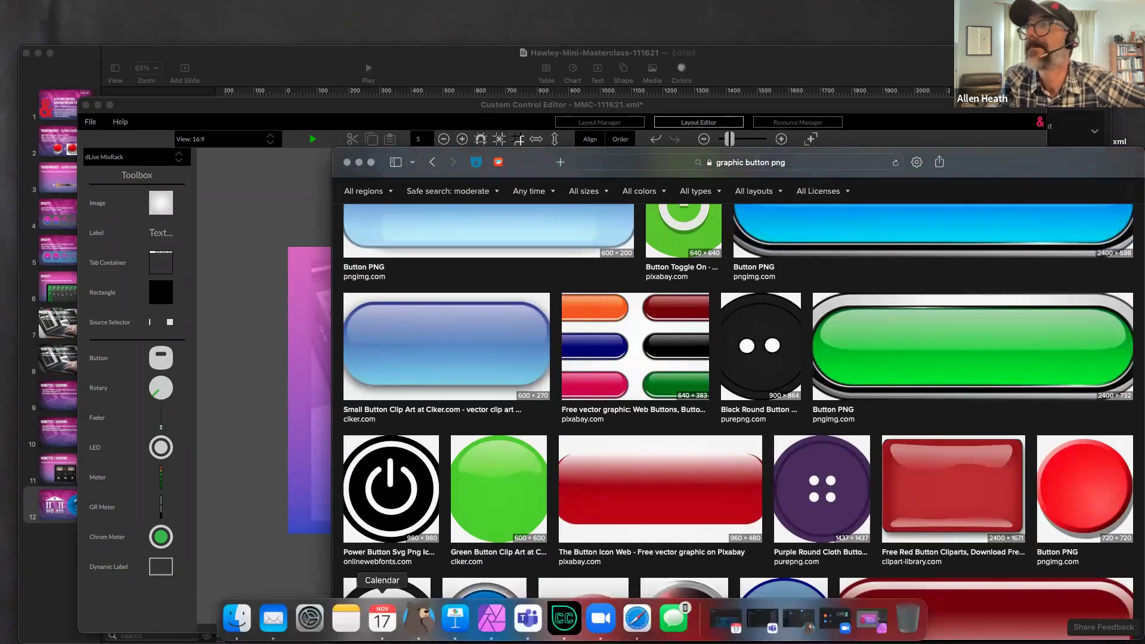
# Switch to Affinity Photo, bring up red-button-transparent.png, and hide its white Rectangle layer to expose the transparent background
pyautogui.click(499, 620)
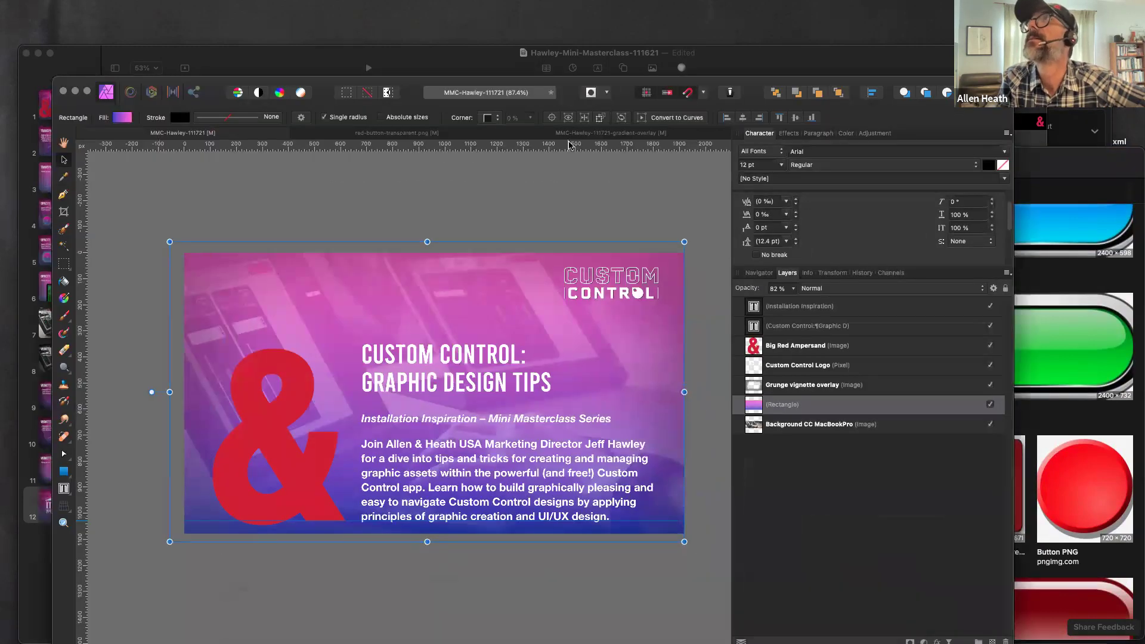
pyautogui.click(582, 135)
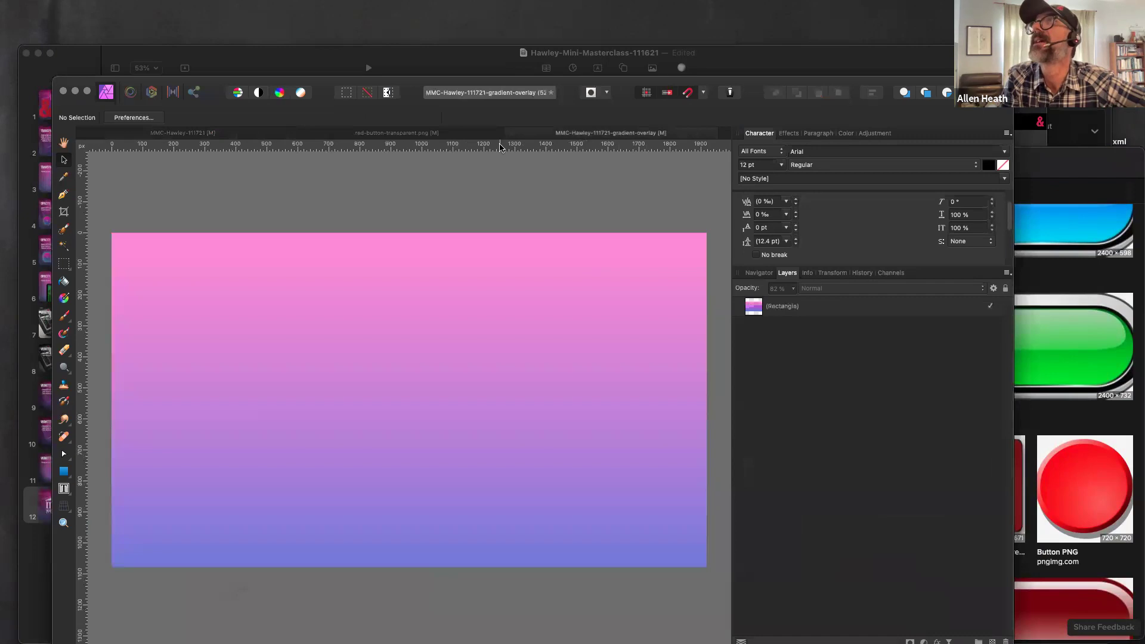
pyautogui.click(432, 135)
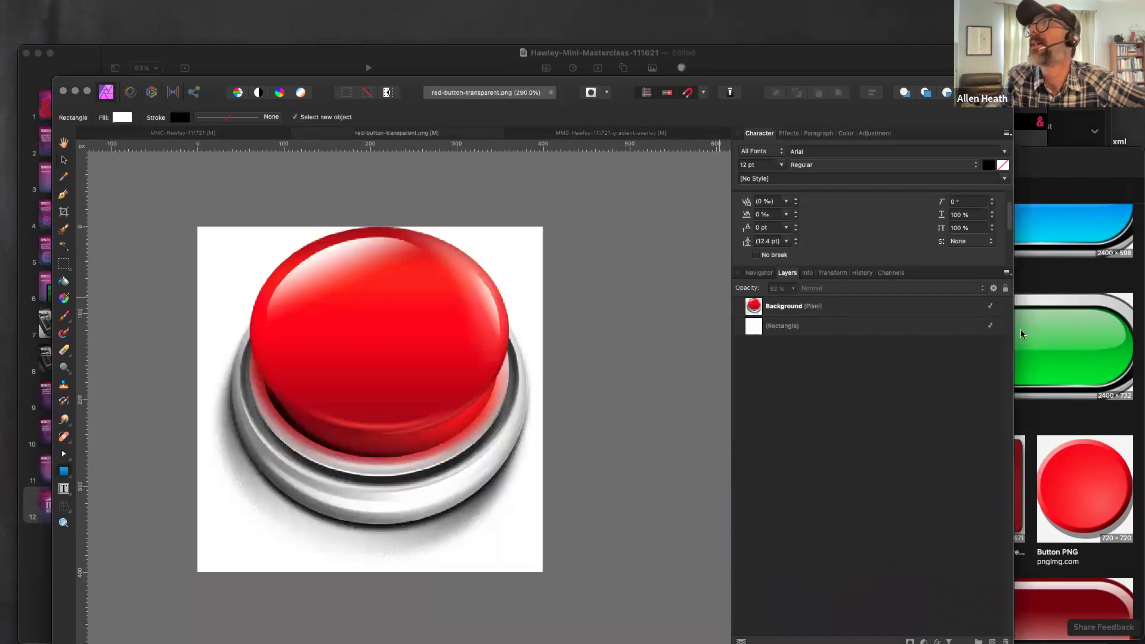
pyautogui.click(991, 327)
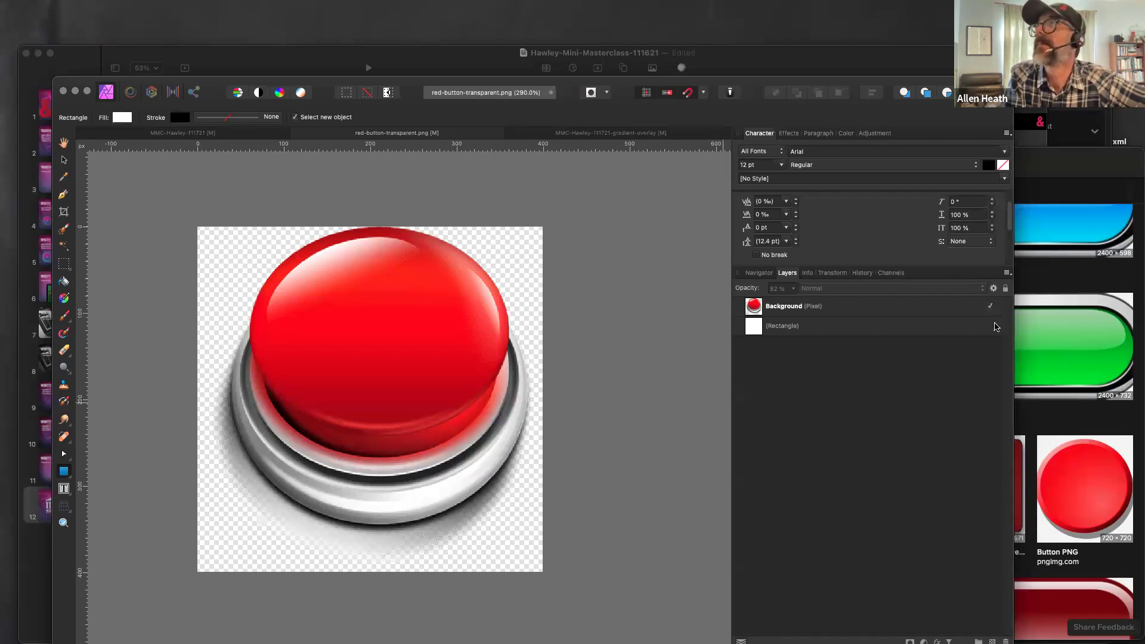
pyautogui.click(991, 326)
pyautogui.click(990, 327)
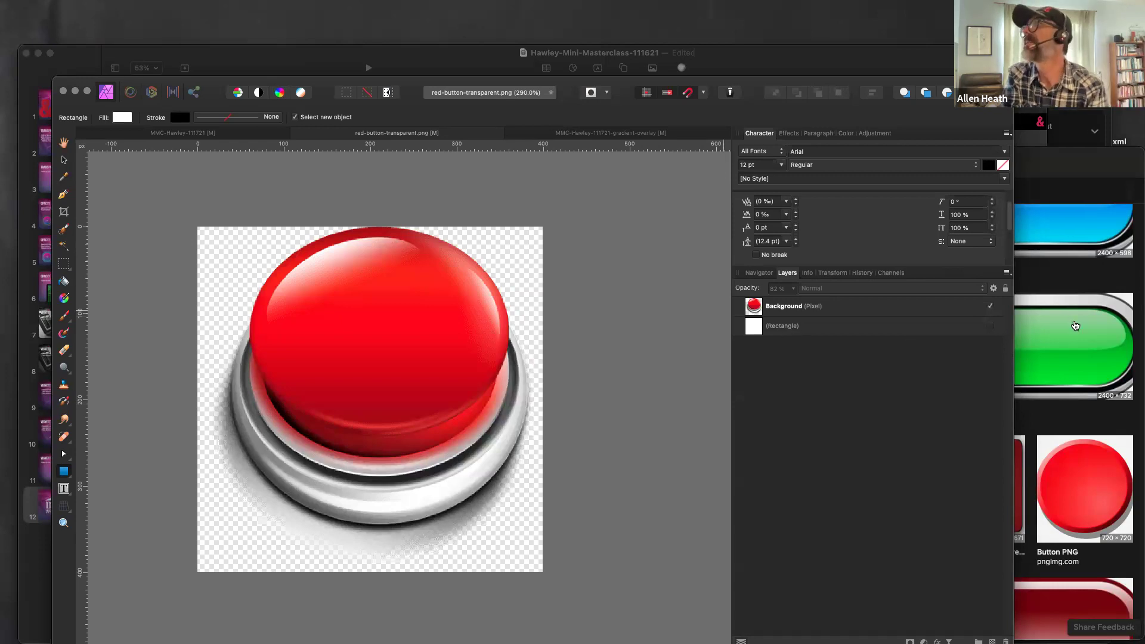
# Return to the browser, find the black sewing button from purepng.com, and place it in red-button-transparent.png
pyautogui.click(1074, 326)
pyautogui.scroll(-8, 859, 346)
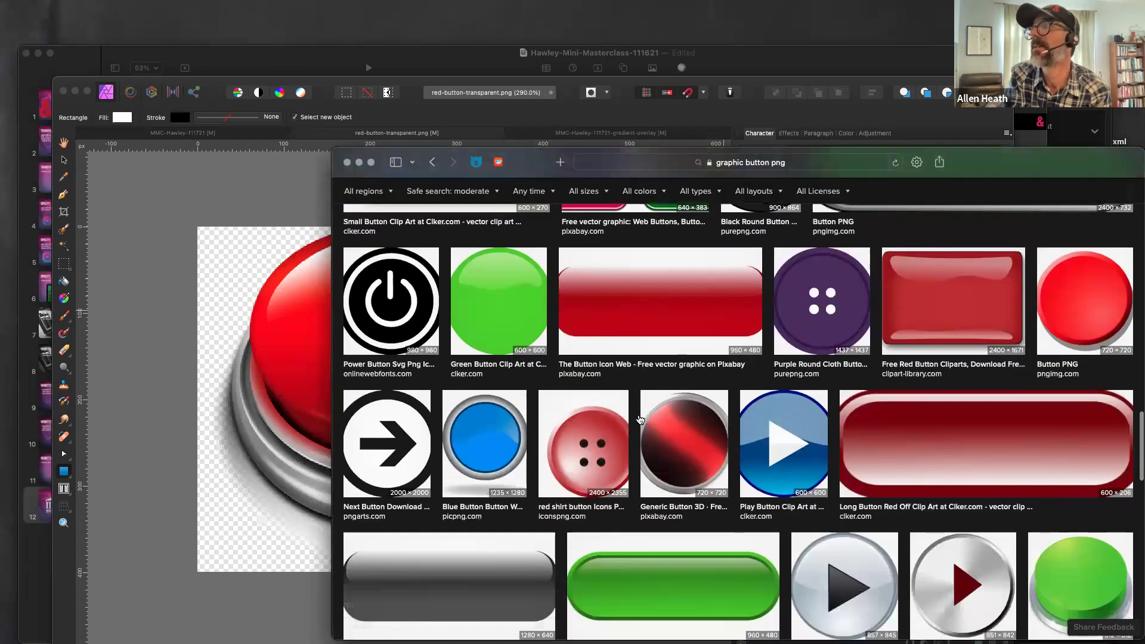
pyautogui.scroll(-4, 639, 419)
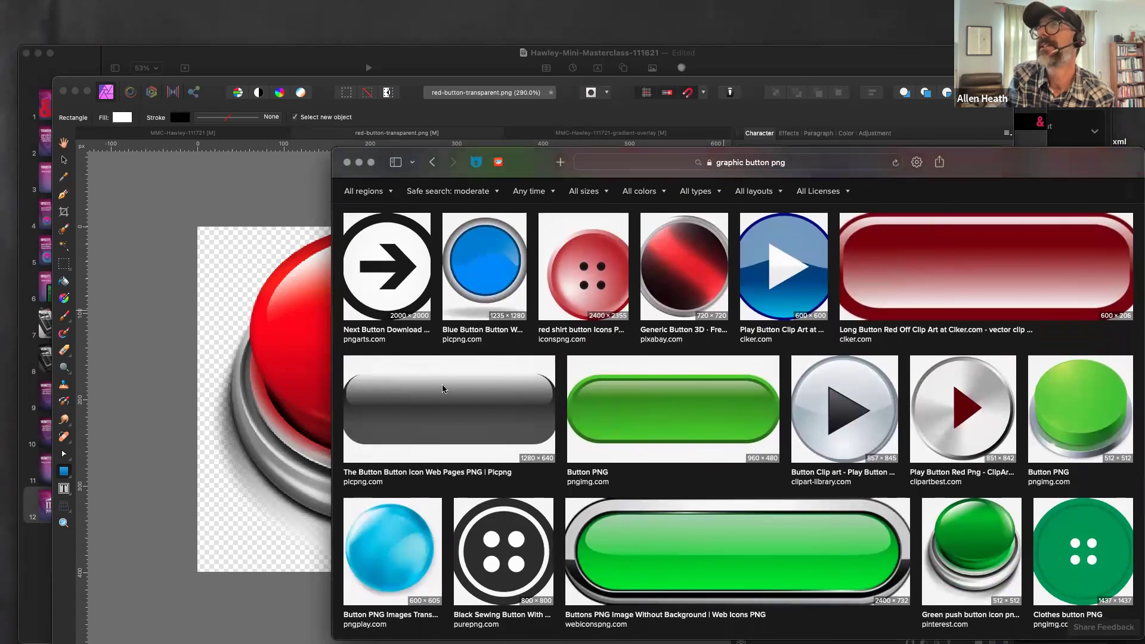
pyautogui.scroll(-4, 566, 389)
pyautogui.moveTo(512, 457); pyautogui.dragTo(450, 358)
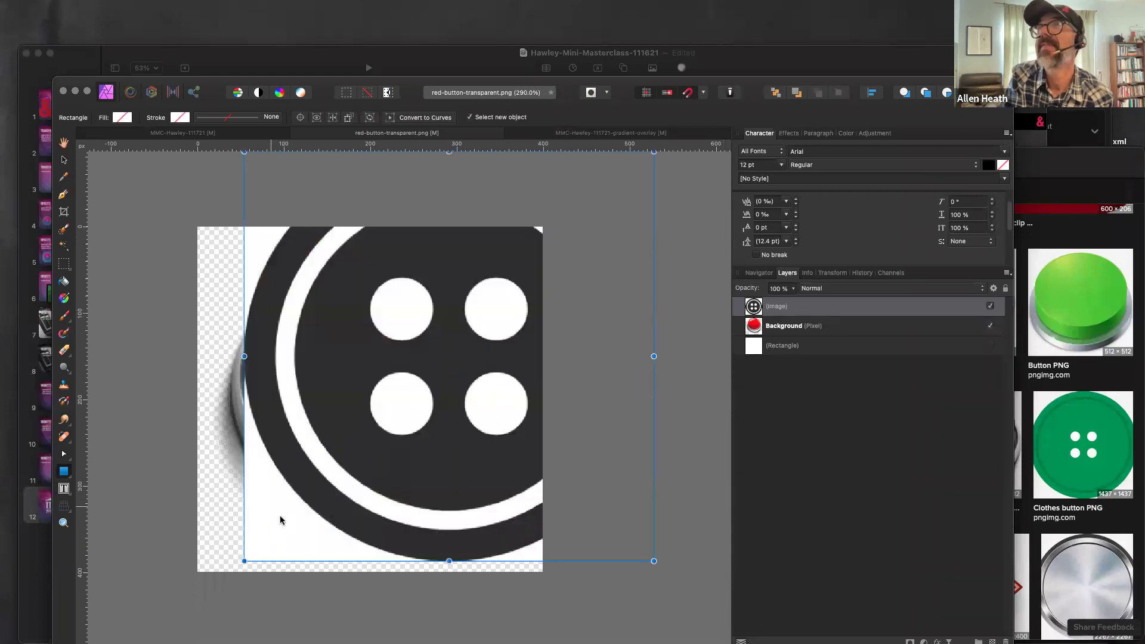
# Shrink the placed black sewing button image and move it over the middle of the red button
pyautogui.moveTo(244, 559); pyautogui.dragTo(458, 342)
pyautogui.moveTo(496, 263)
pyautogui.mouseDown()
pyautogui.moveTo(342, 449)
pyautogui.moveTo(339, 440)
pyautogui.mouseUp()
pyautogui.press('super+z')
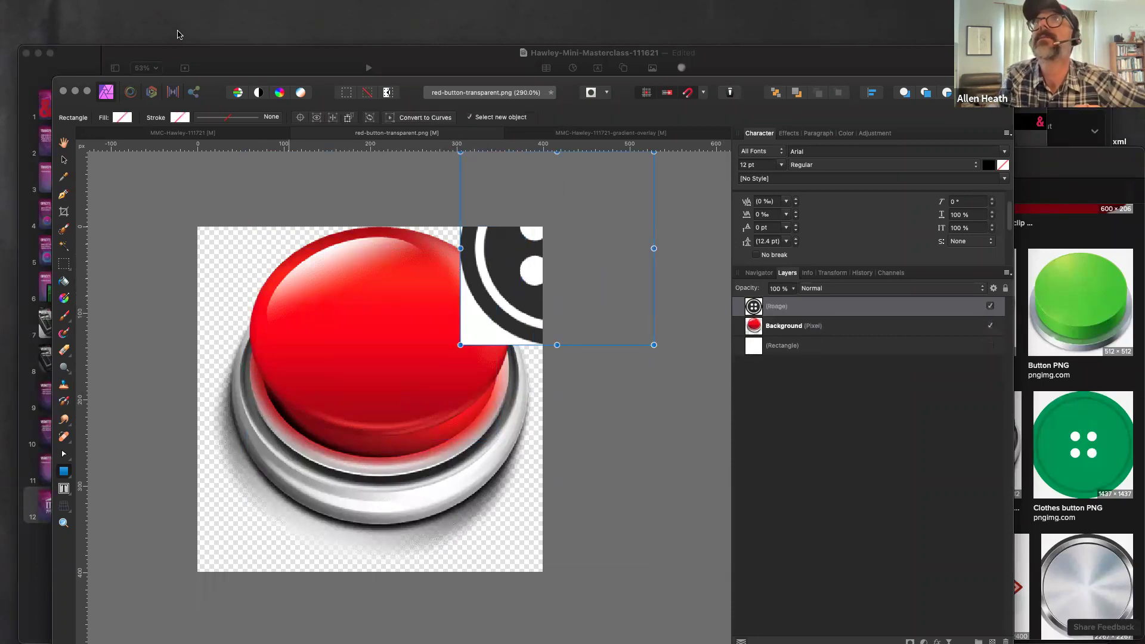
pyautogui.click(64, 160)
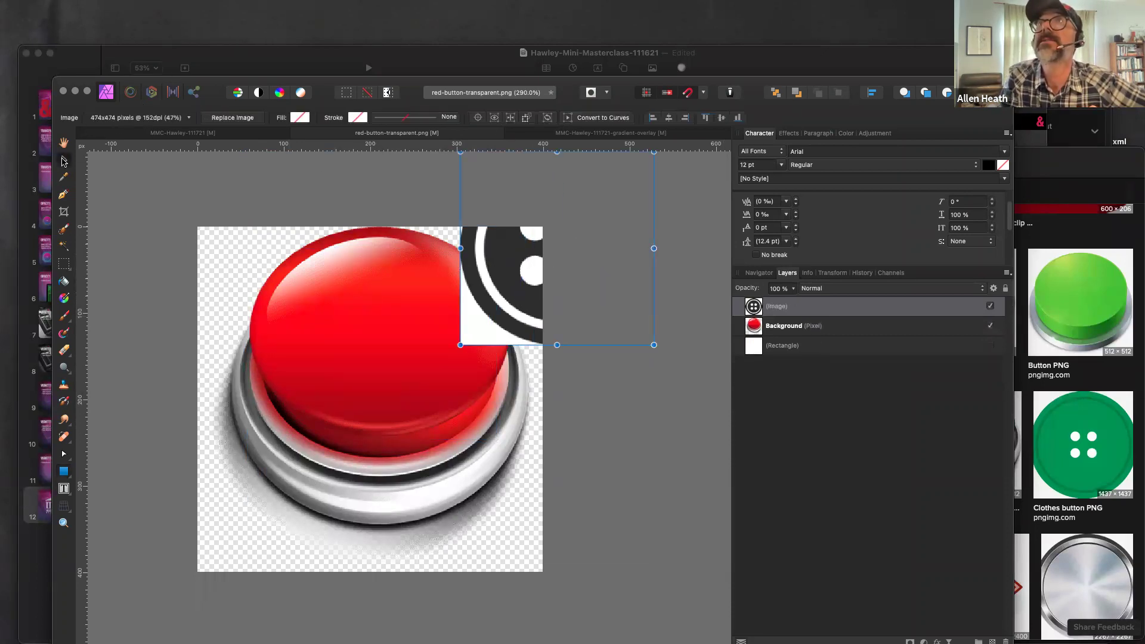
pyautogui.moveTo(502, 274); pyautogui.dragTo(327, 430)
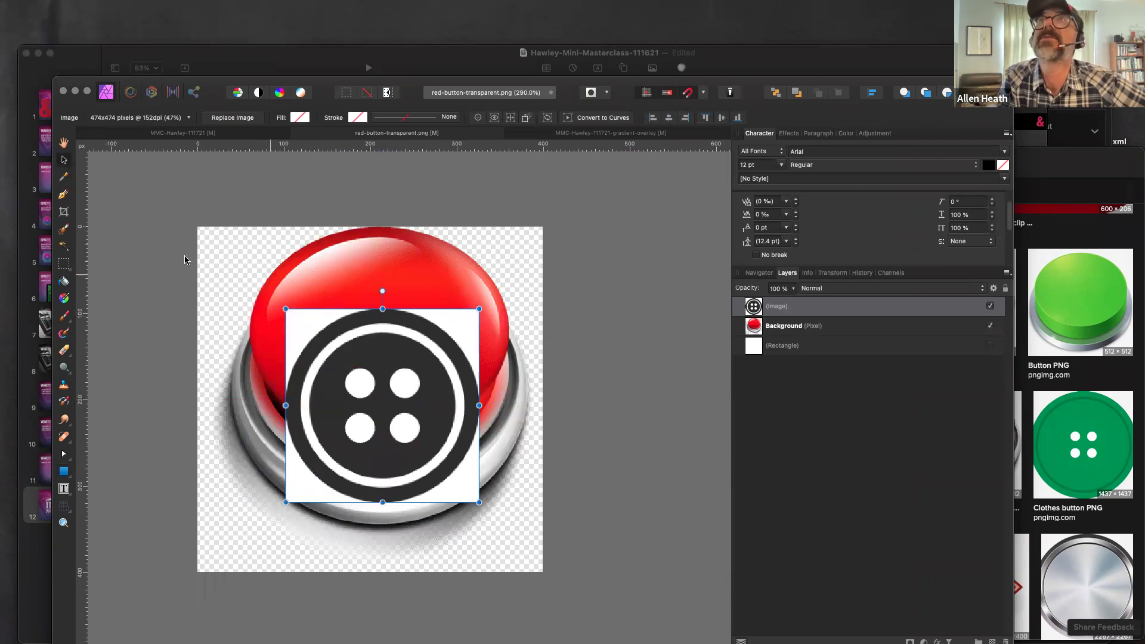
# Select the white upper-left corner around the black button with a brush selection, erase it, and deselect
pyautogui.click(64, 229)
pyautogui.moveTo(307, 345)
pyautogui.mouseDown()
pyautogui.moveTo(286, 325)
pyautogui.moveTo(281, 364)
pyautogui.moveTo(322, 319)
pyautogui.moveTo(277, 268)
pyautogui.moveTo(316, 271)
pyautogui.mouseUp()
pyautogui.click(64, 315)
pyautogui.click(275, 334)
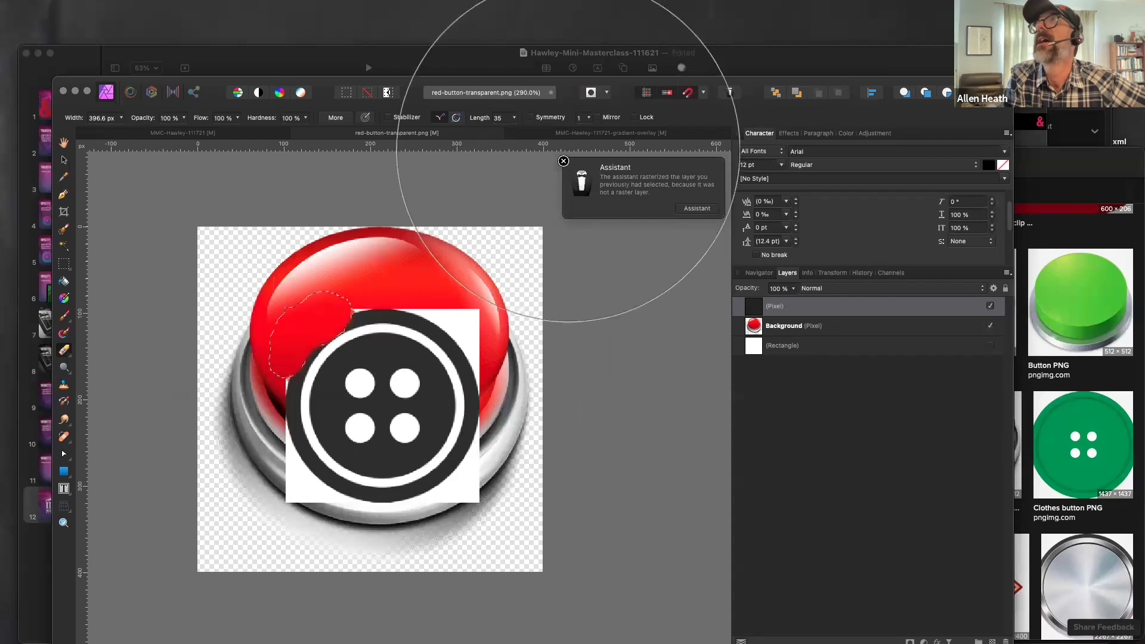
pyautogui.press('super+d')
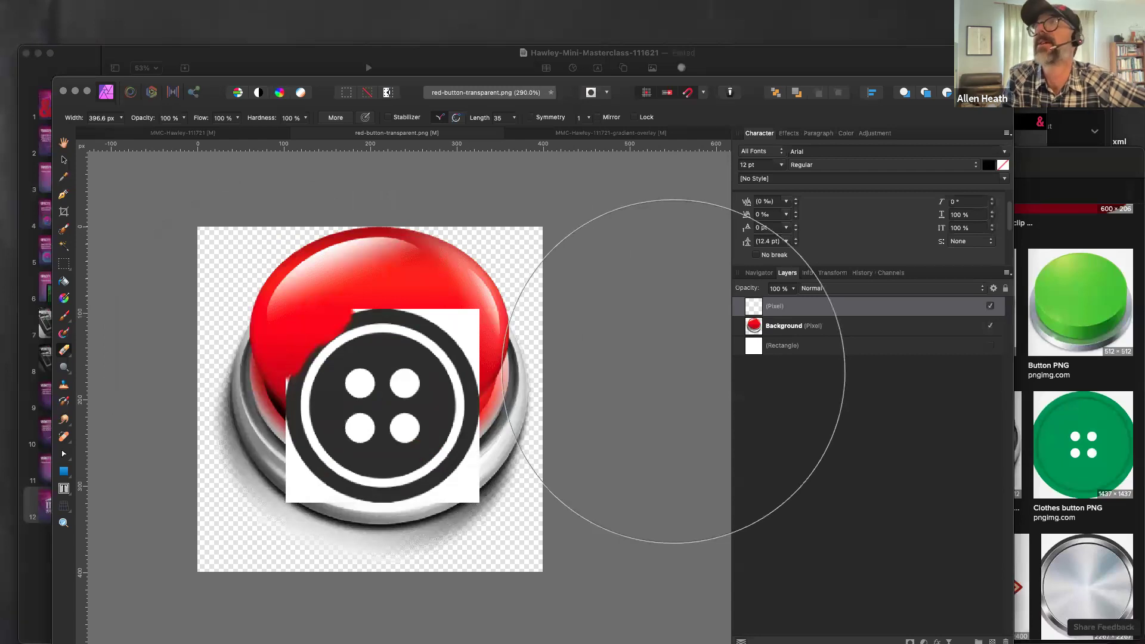
# Reduce the eraser brush width to 149.6 px
pyautogui.press('[')
pyautogui.press('[')
pyautogui.press('[')
pyautogui.press('[')
pyautogui.press('[')
pyautogui.press('[')
pyautogui.press('[')
pyautogui.press('[')
pyautogui.press('[')
pyautogui.press('[')
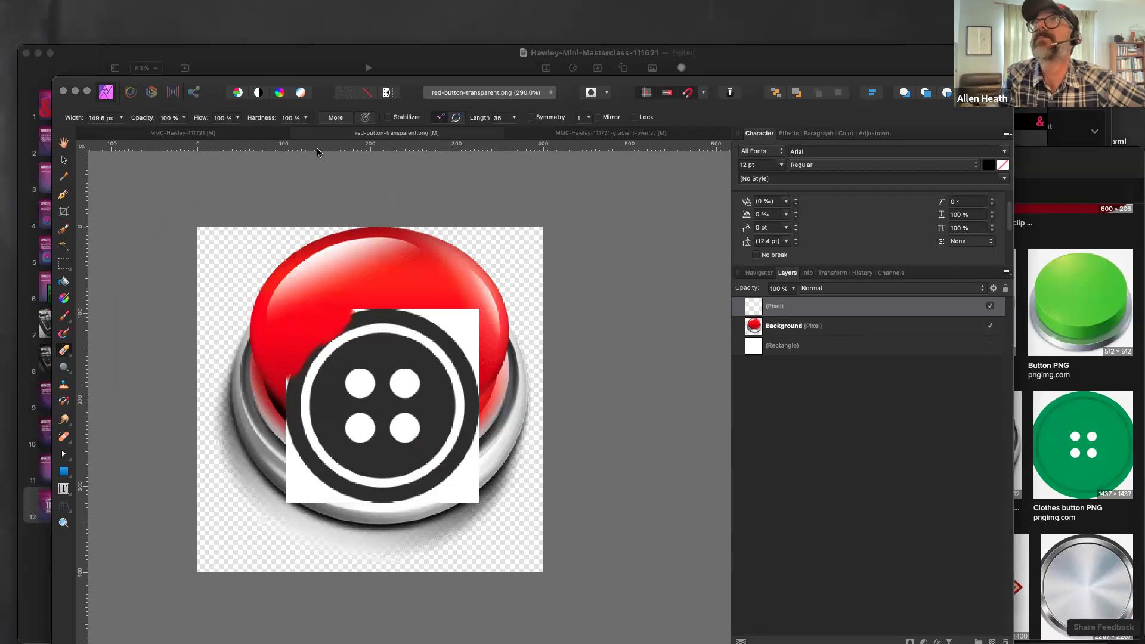
# Switch back to the browser and review the first results of the graphic button image search
pyautogui.click(1038, 297)
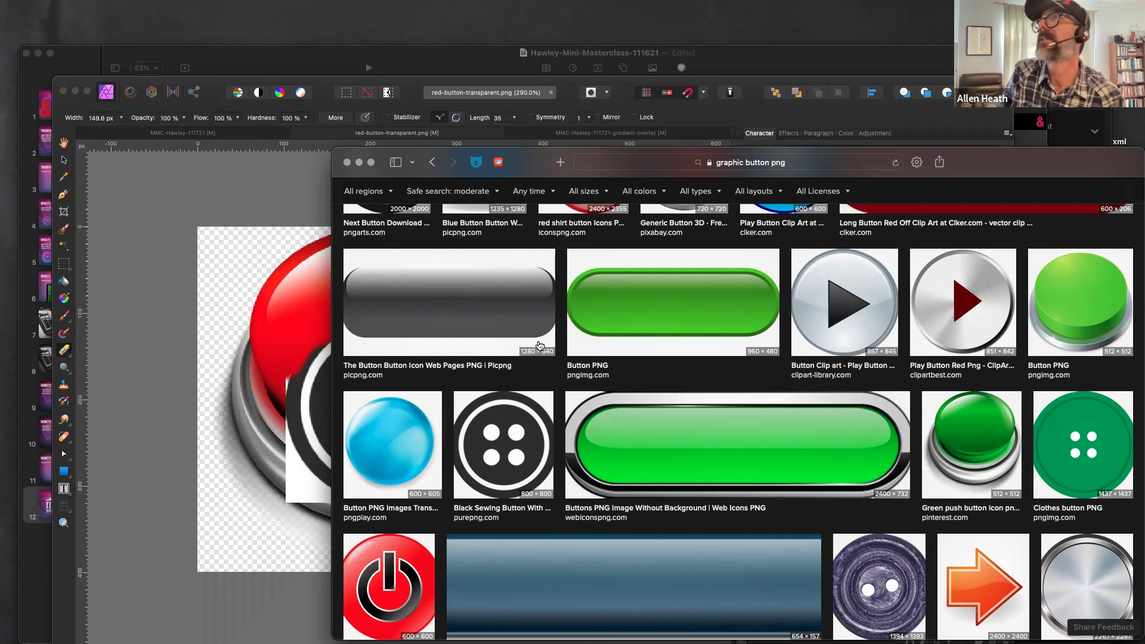
pyautogui.scroll(10, 627, 354)
pyautogui.scroll(5, 628, 354)
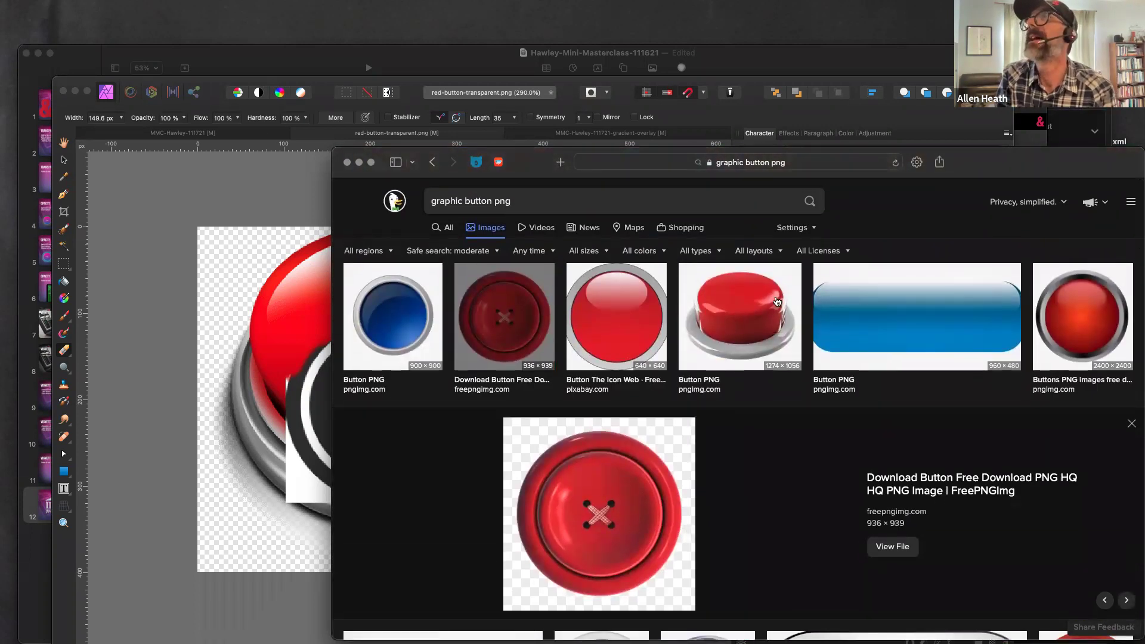
# Switch to Custom Control Editor and inspect the properties of the fader in the layout
pyautogui.click(153, 417)
pyautogui.moveTo(365, 638)
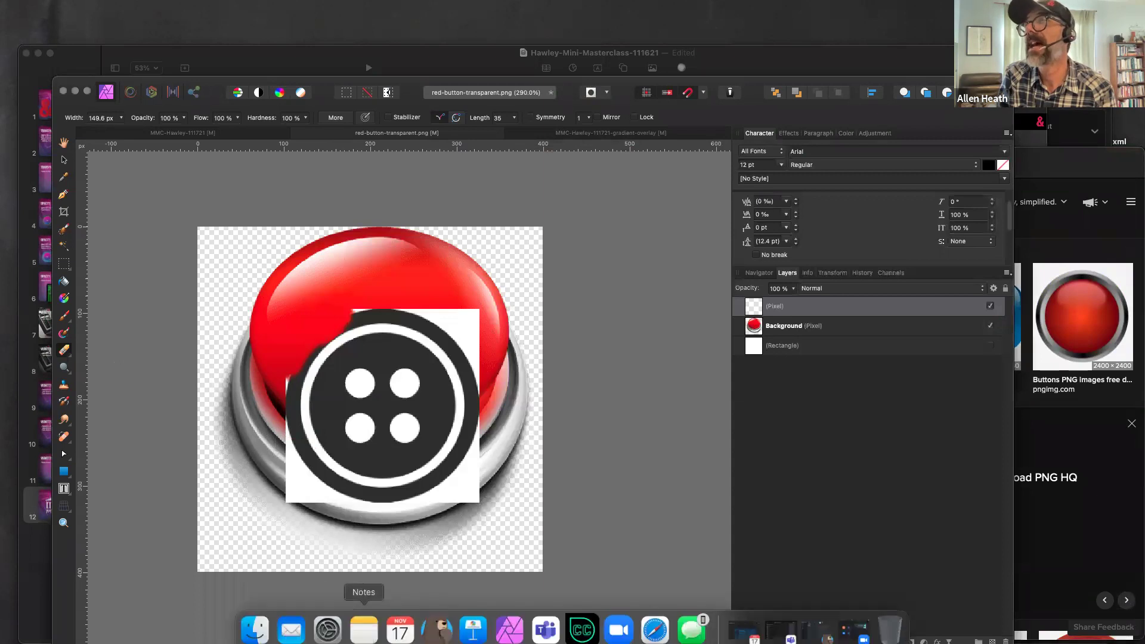
pyautogui.click(581, 618)
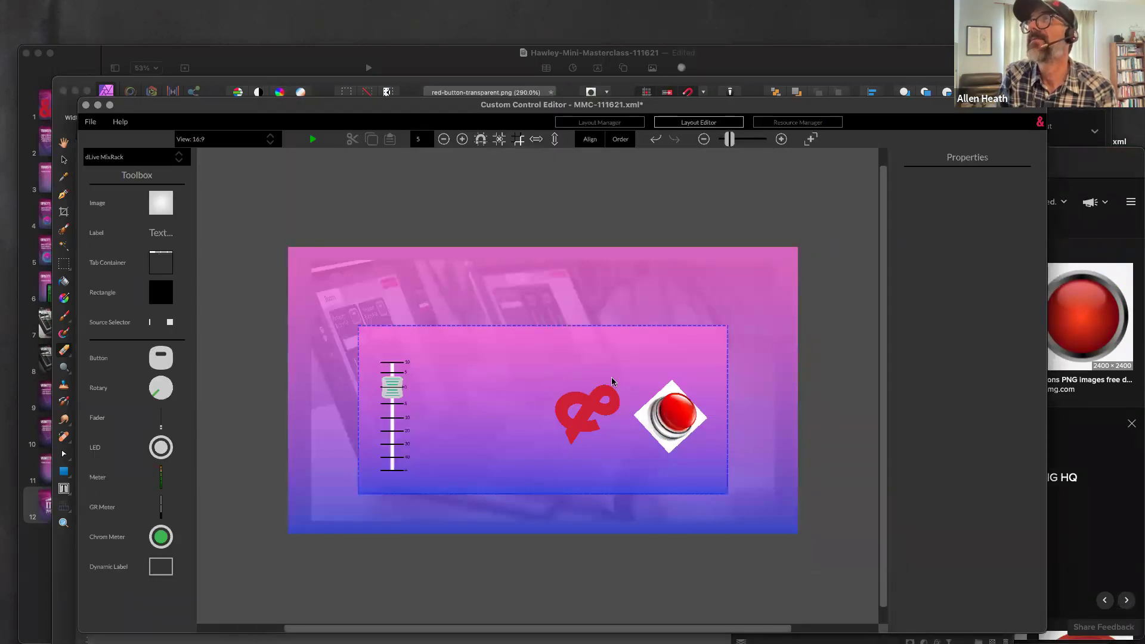
pyautogui.click(483, 521)
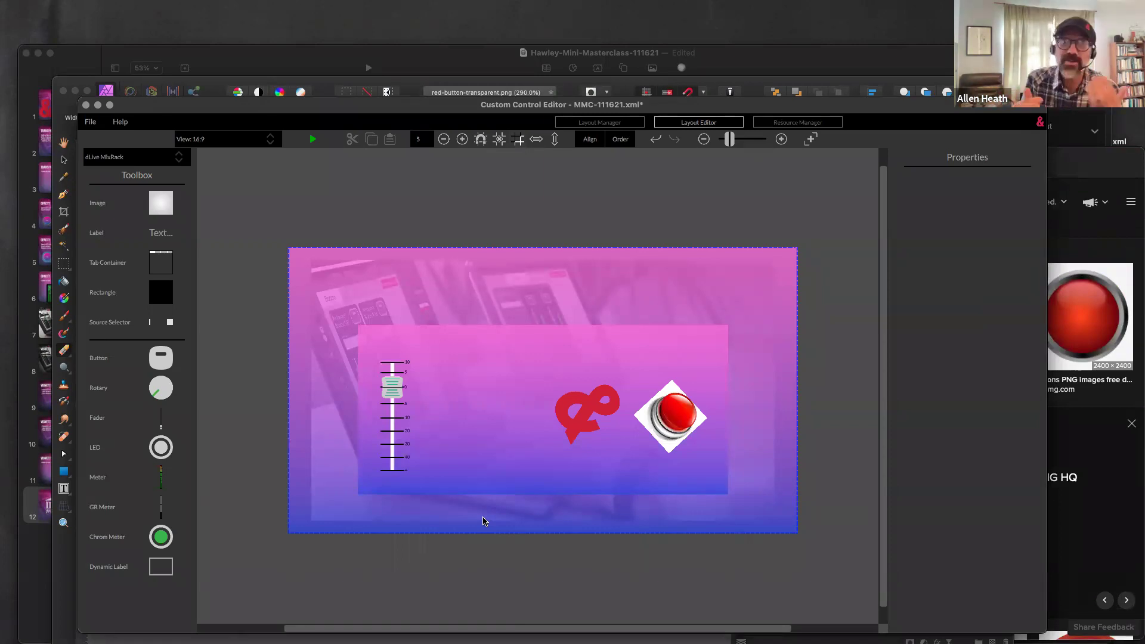
pyautogui.click(394, 385)
pyautogui.click(395, 385)
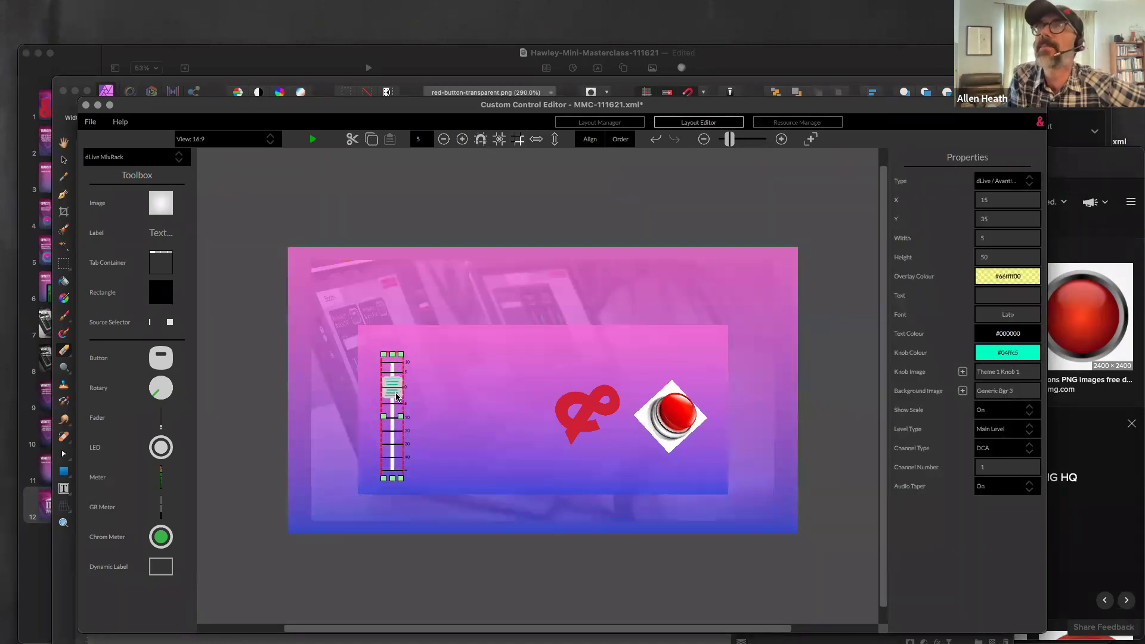
# Deselect the fader and move the red ampersand rotary to X 45, Y 40
pyautogui.click(257, 423)
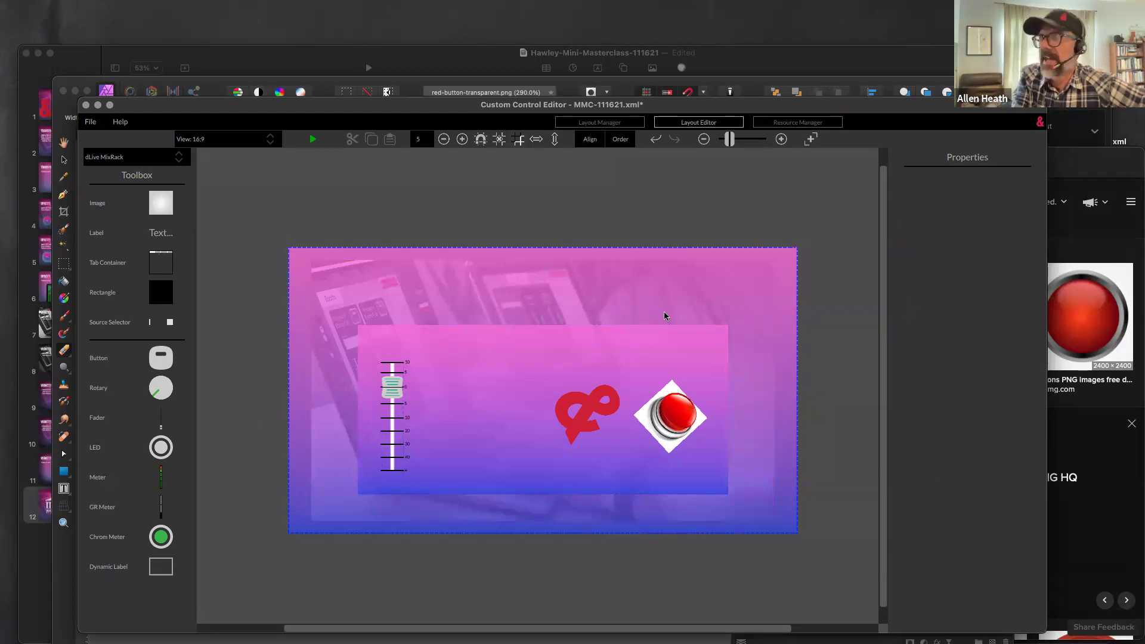
pyautogui.moveTo(583, 420); pyautogui.dragTo(466, 406)
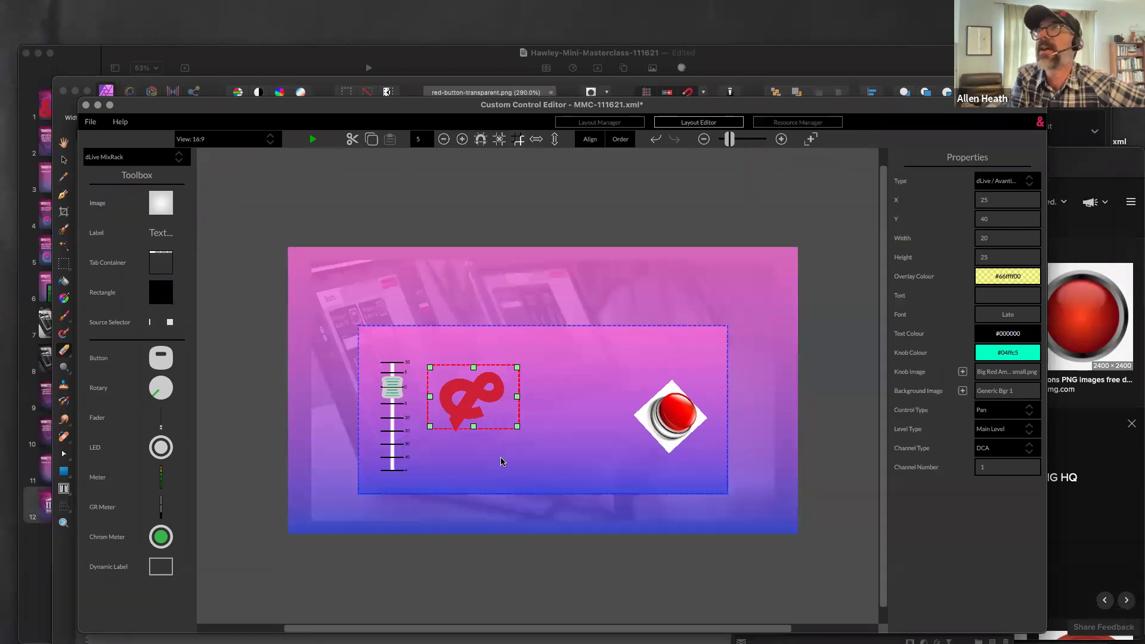
pyautogui.moveTo(481, 396); pyautogui.dragTo(576, 396)
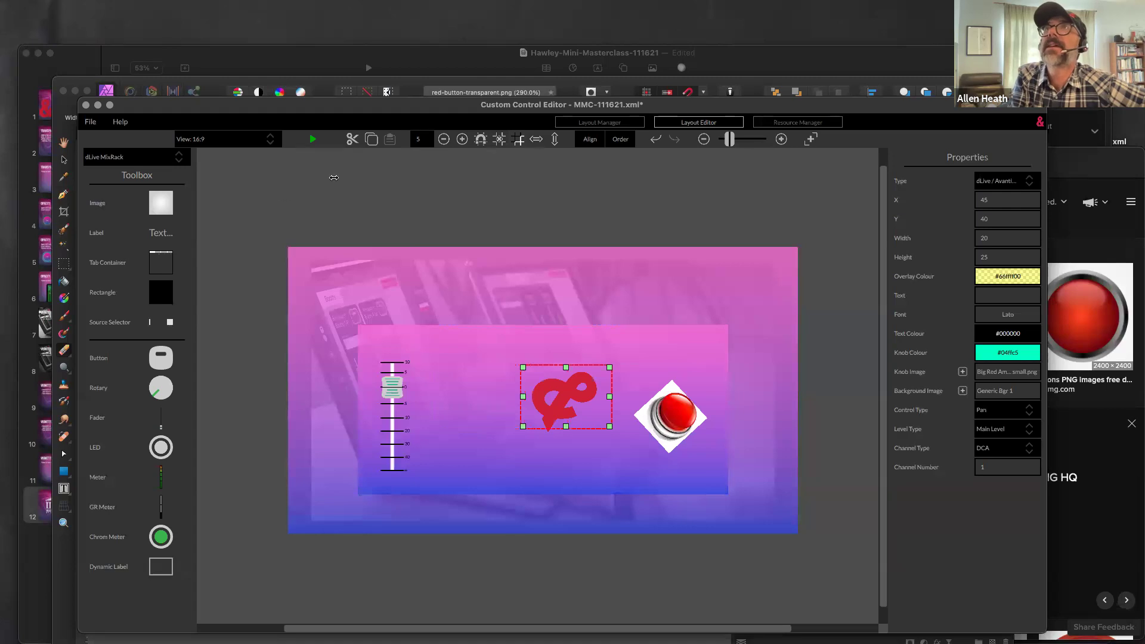
# Add an image object at X 25, Y 15 and assign it the Big Red Ampersand PNG graphic
pyautogui.moveTo(165, 212); pyautogui.dragTo(456, 324)
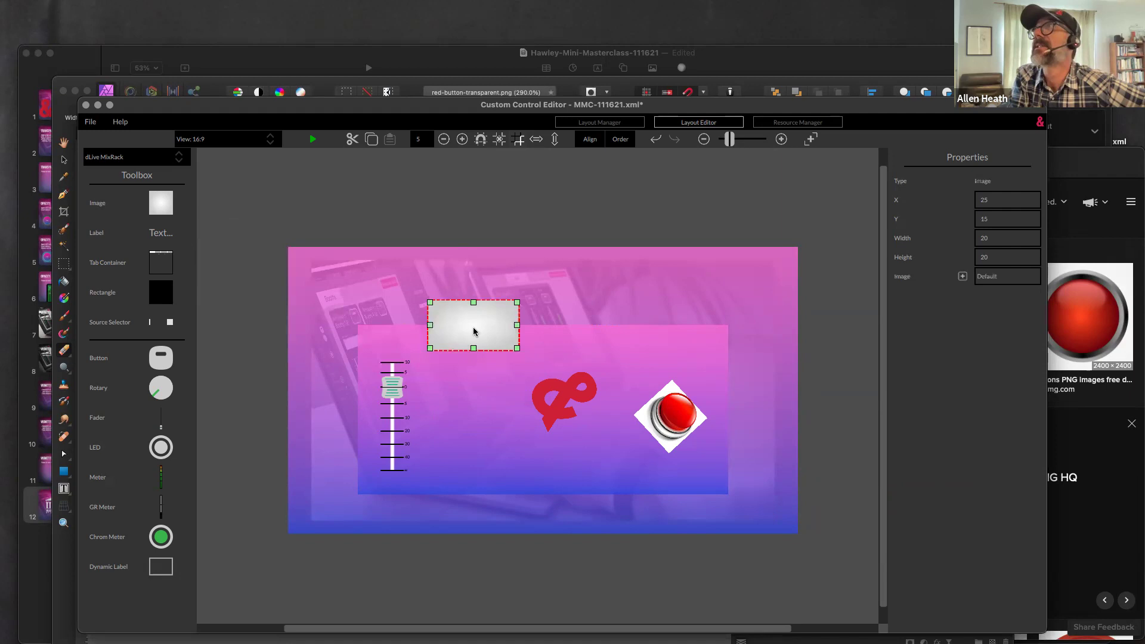
pyautogui.click(482, 328)
pyautogui.click(484, 328)
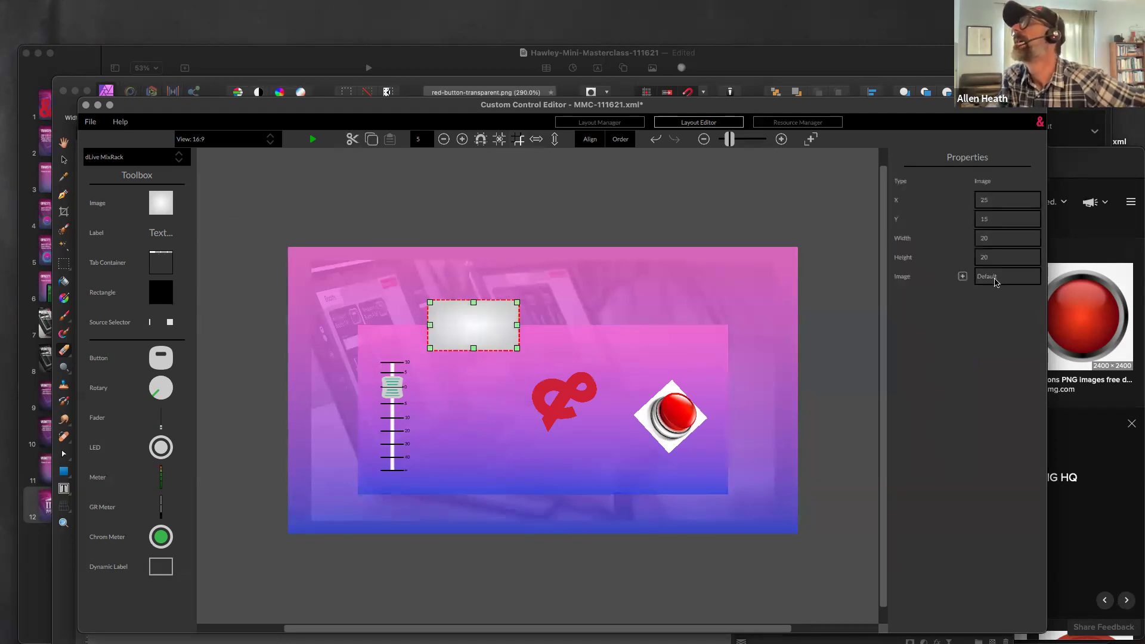
pyautogui.click(981, 279)
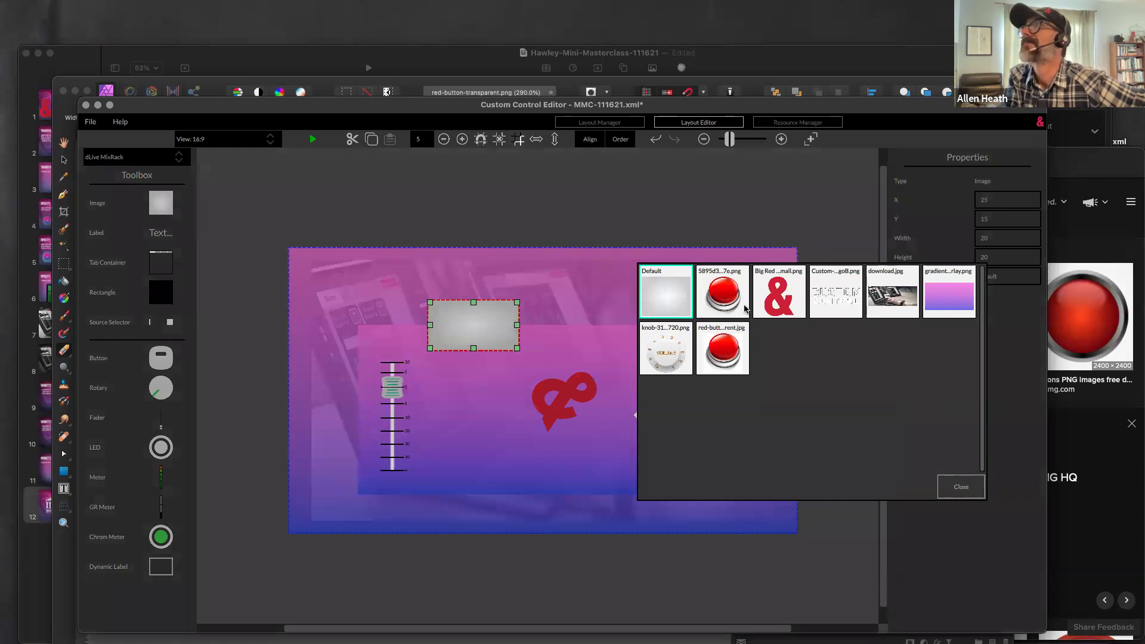
pyautogui.click(780, 298)
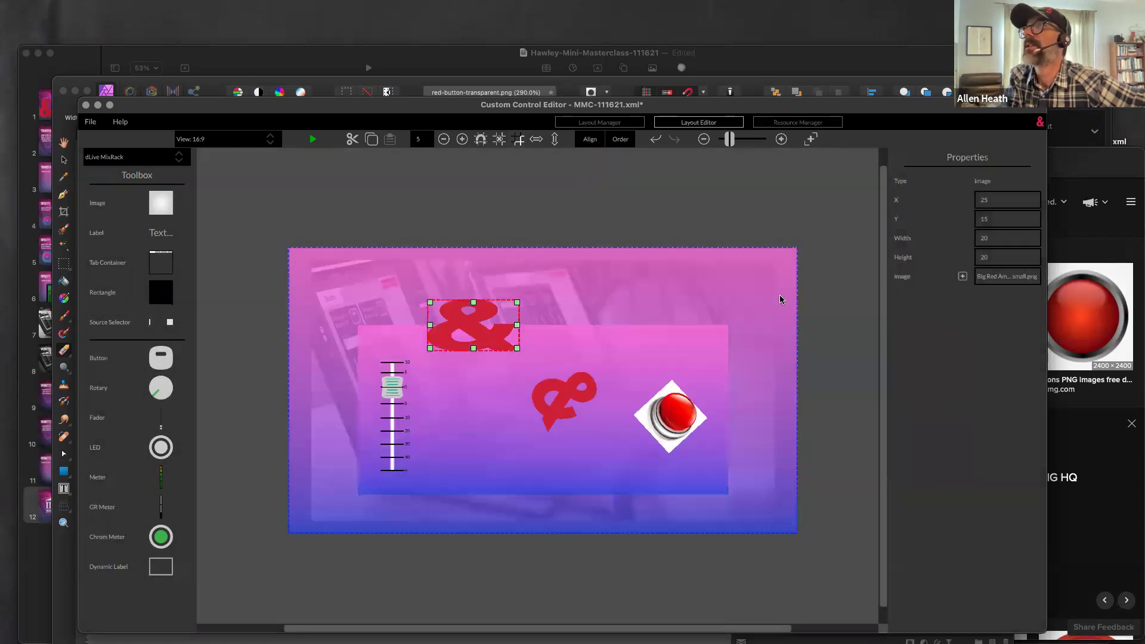
# Enlarge the new ampersand image to 55 wide by 85 high and move it to X 30, Y 15
pyautogui.moveTo(518, 351); pyautogui.dragTo(678, 531)
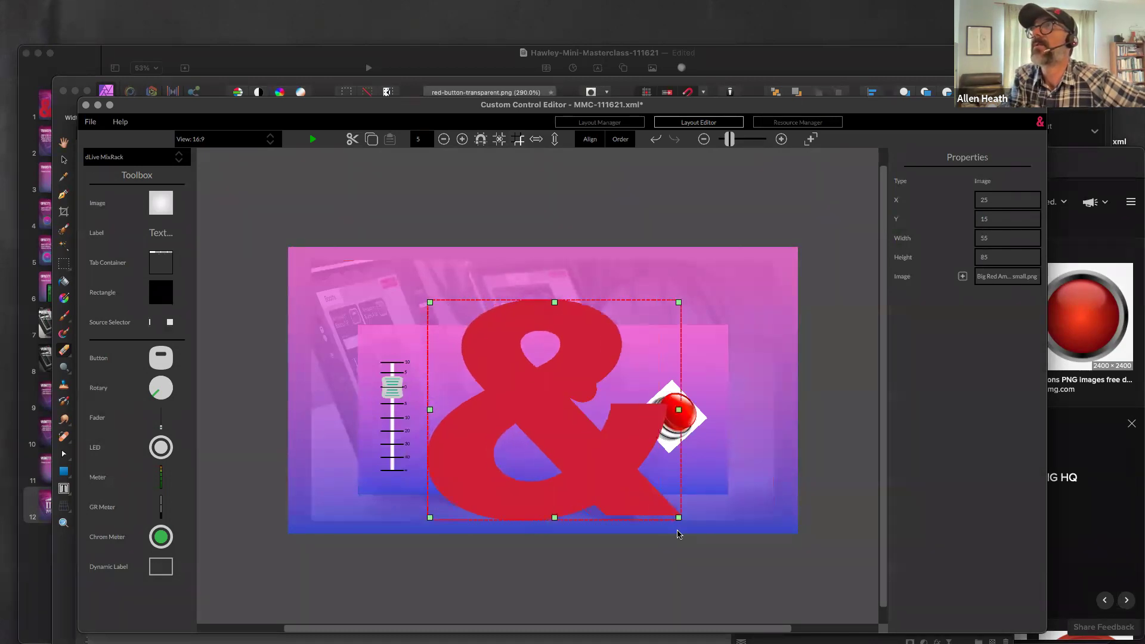
pyautogui.moveTo(548, 420); pyautogui.dragTo(578, 421)
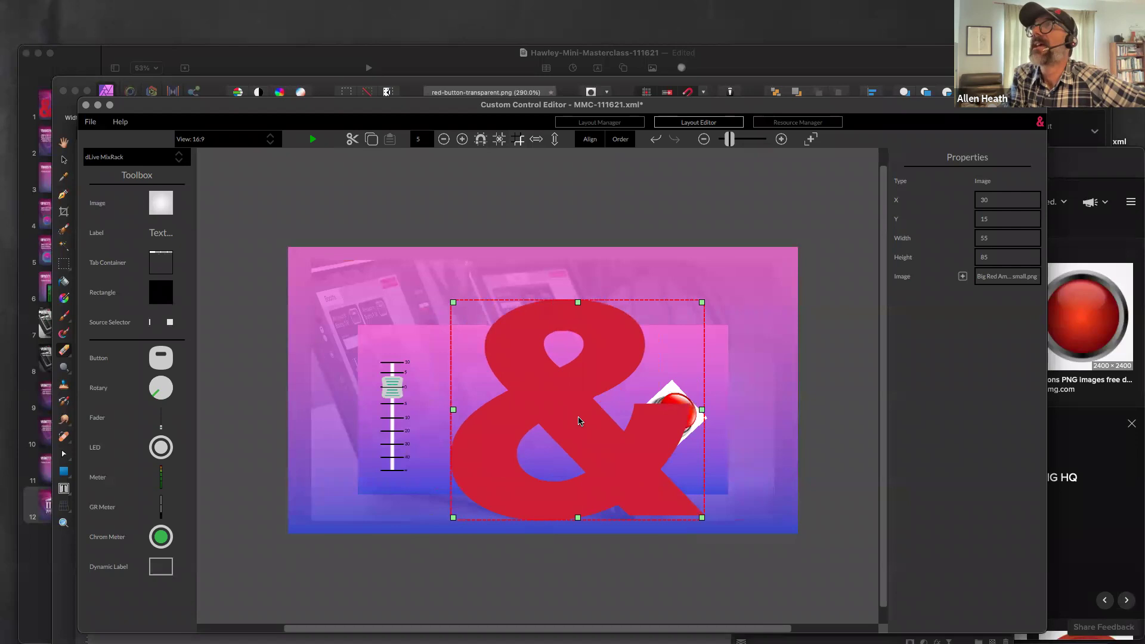
# Send the large ampersand image backwards two levels in the layering order
pyautogui.click(626, 141)
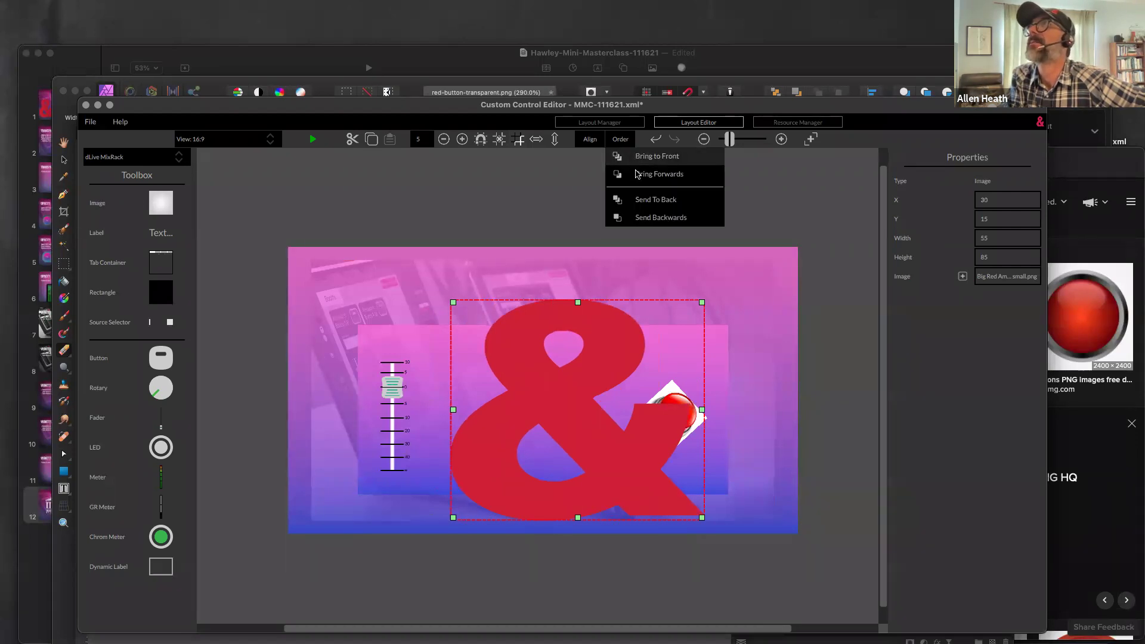
pyautogui.click(644, 217)
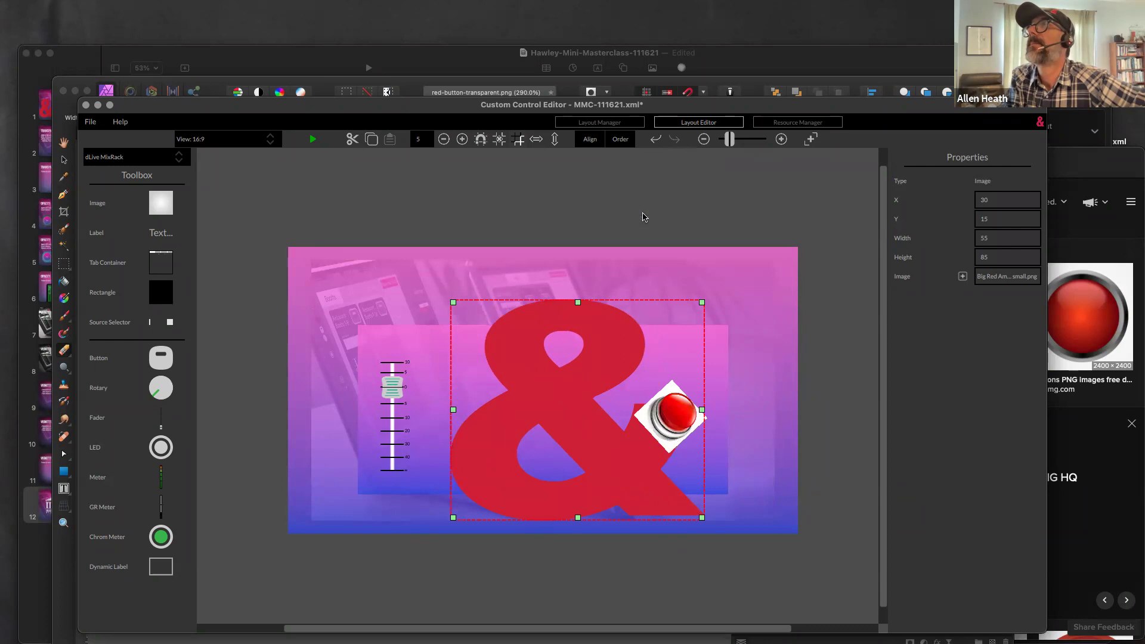
pyautogui.click(627, 141)
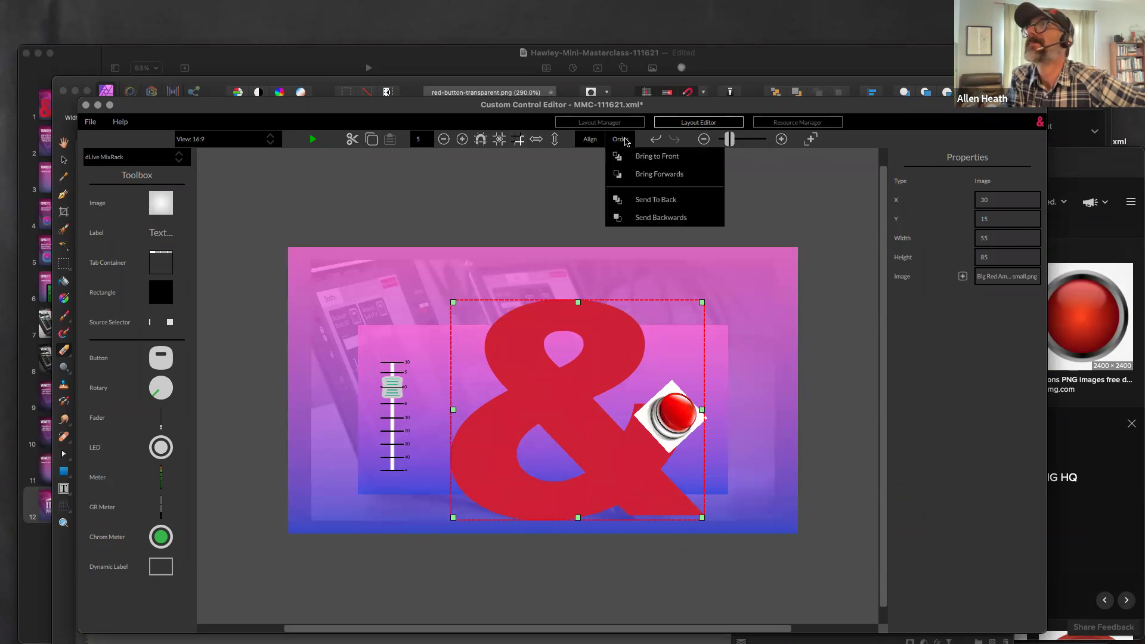
pyautogui.click(638, 217)
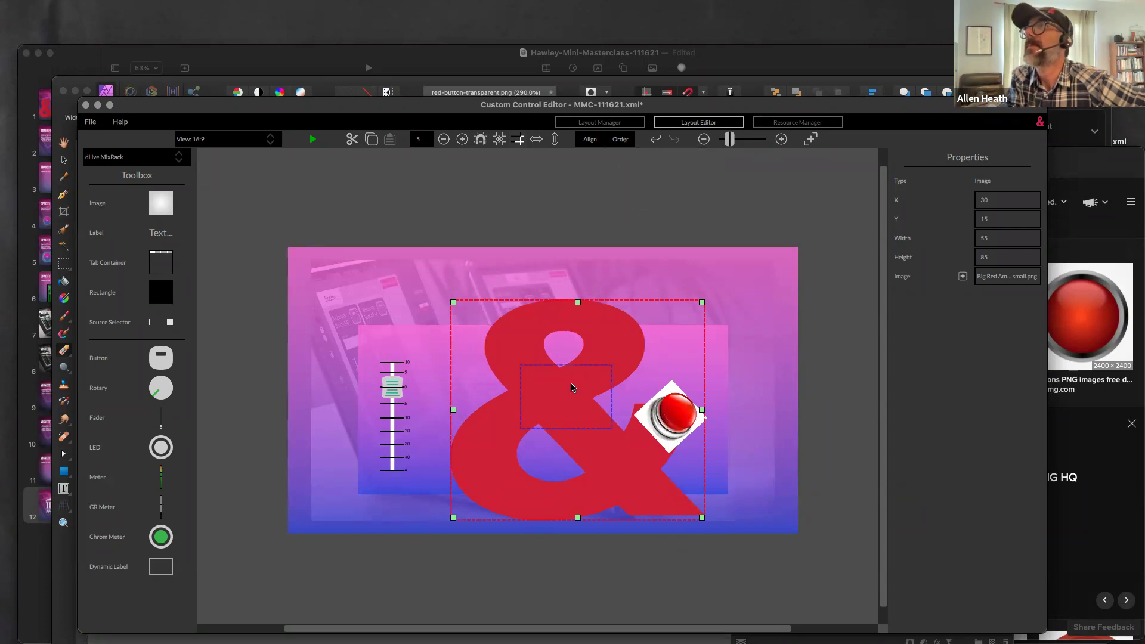
# Move the large ampersand image to X -5, Y 10 behind the fader and shrink it to 35 wide by 75 high
pyautogui.moveTo(589, 387); pyautogui.dragTo(557, 398)
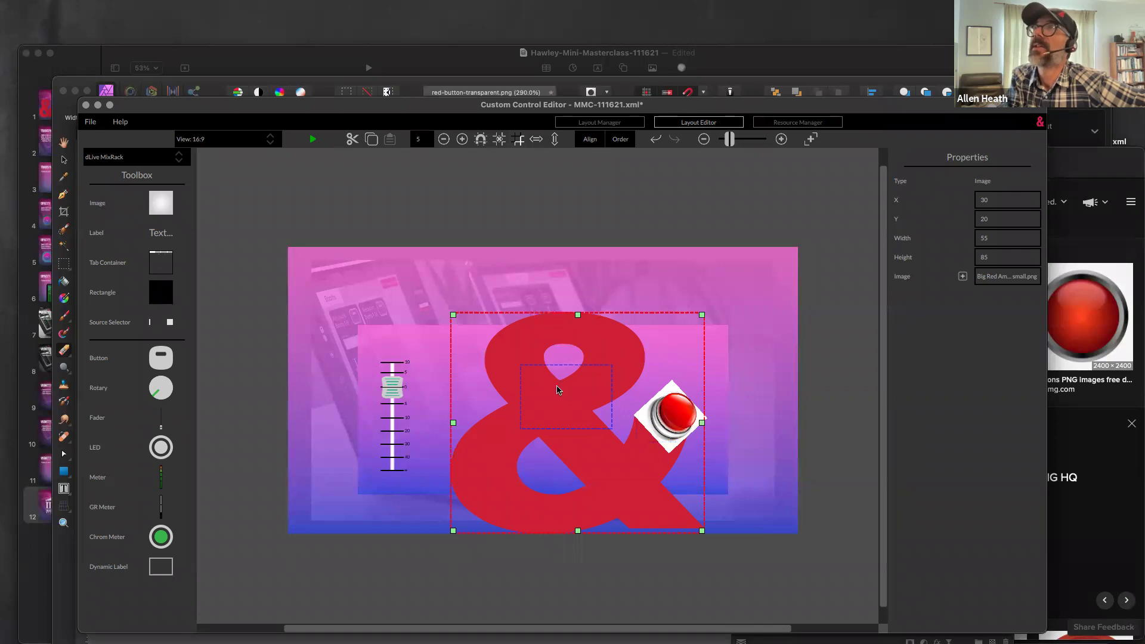
pyautogui.moveTo(558, 388)
pyautogui.mouseDown()
pyautogui.moveTo(550, 401)
pyautogui.moveTo(555, 388)
pyautogui.mouseUp()
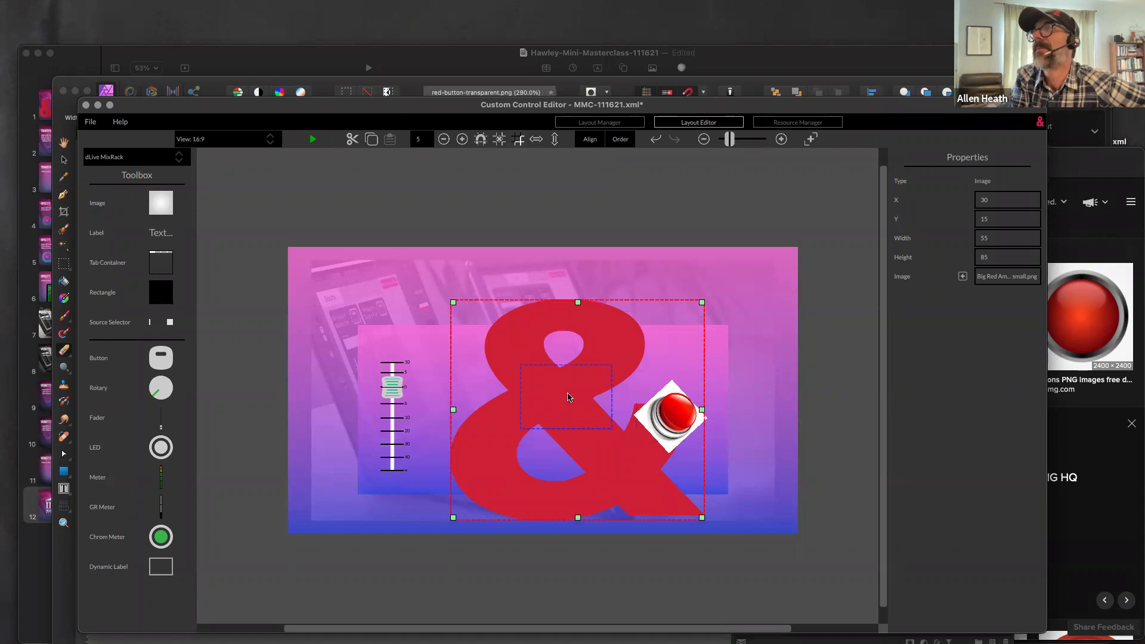
pyautogui.moveTo(614, 338); pyautogui.dragTo(452, 325)
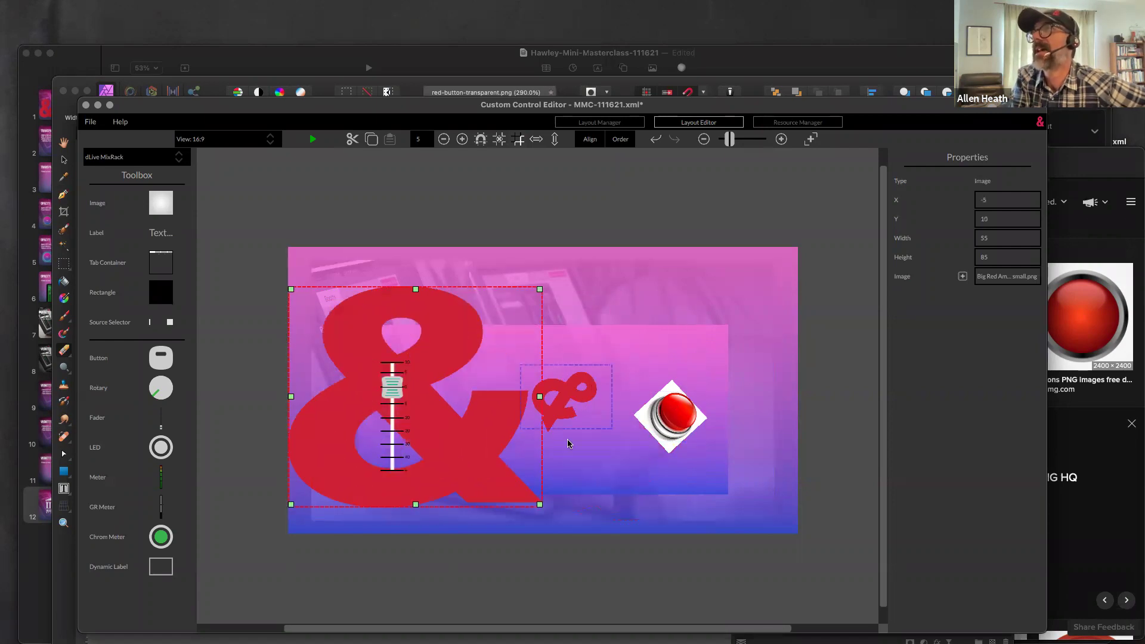
pyautogui.moveTo(539, 506); pyautogui.dragTo(447, 478)
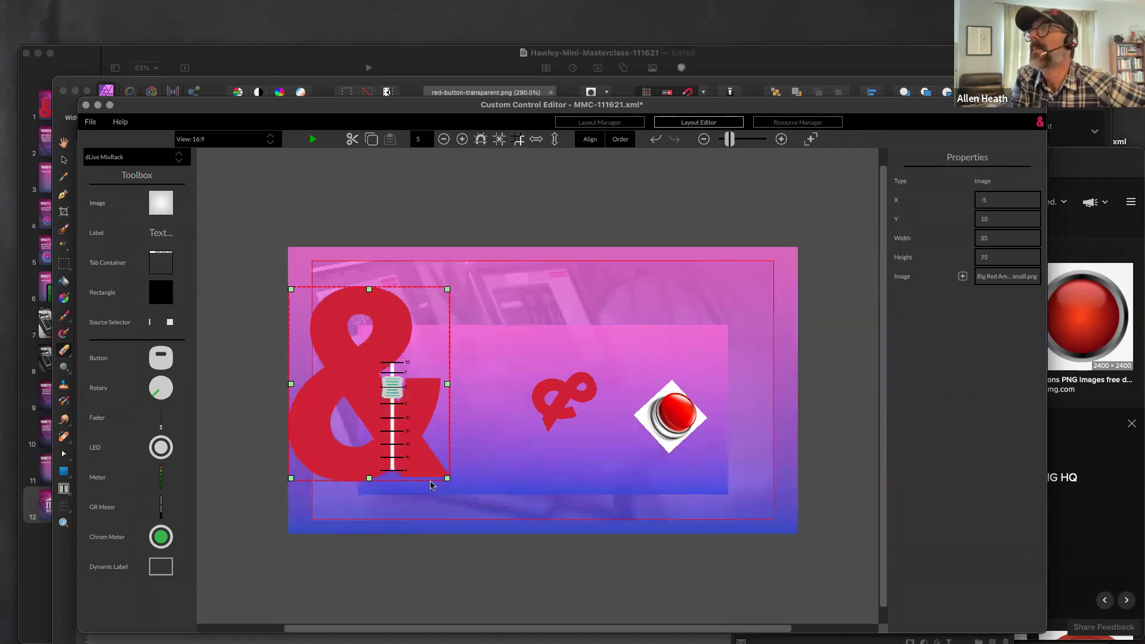
# Move the large ampersand image across the layout's right edge and the red button rotary to X 65, Y 45
pyautogui.moveTo(349, 349); pyautogui.dragTo(766, 397)
pyautogui.moveTo(652, 415); pyautogui.dragTo(618, 401)
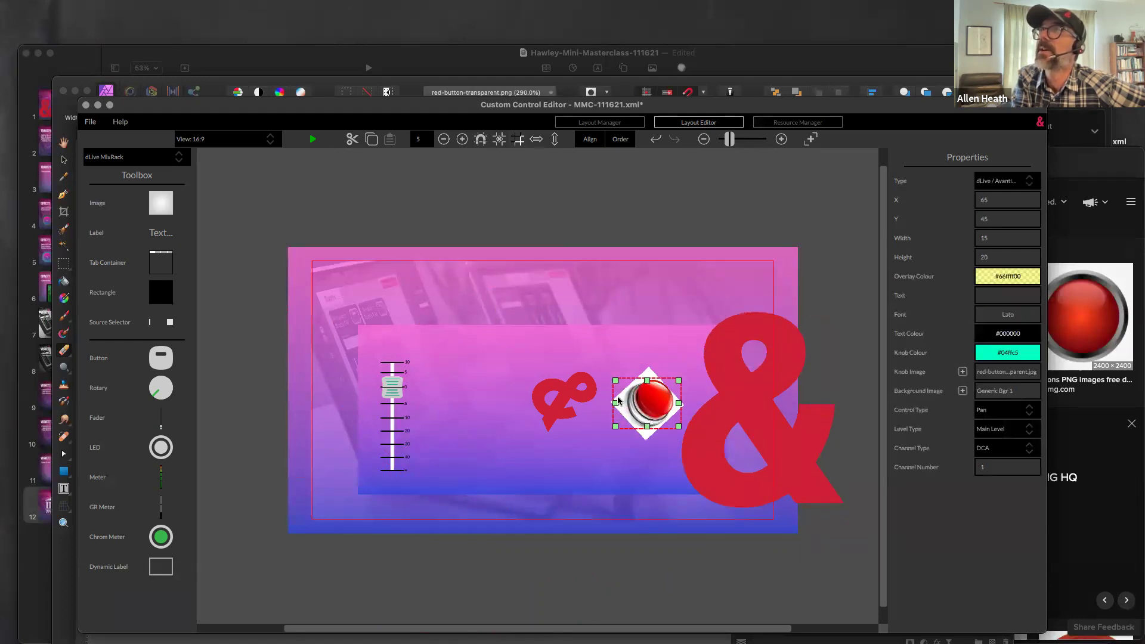